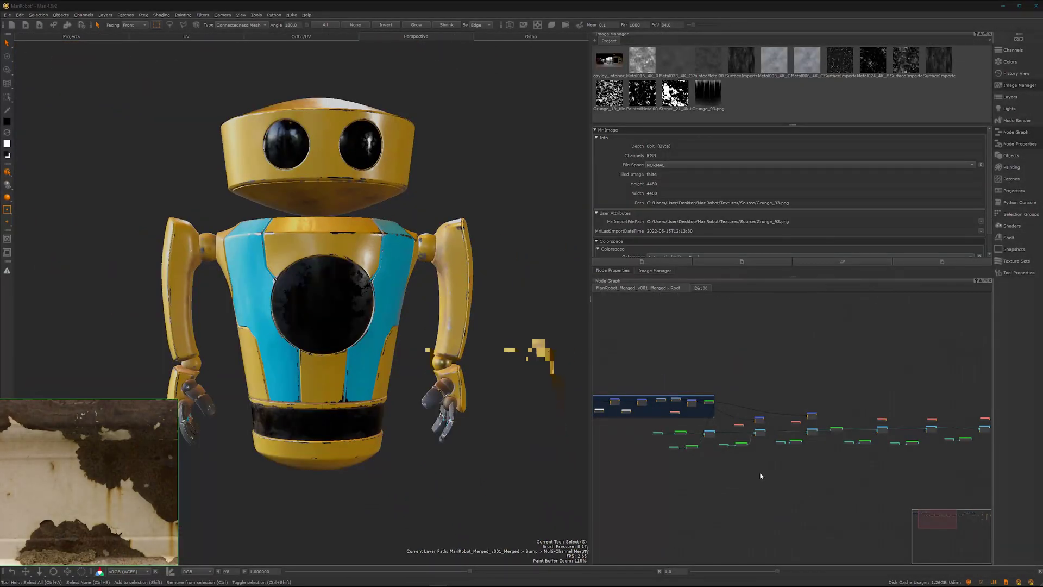
Reposition the output node at the end of the edge damage chain and display its mask on the robot's chest.
alt+right_drag(743, 489, 855, 451)
middle_drag(788, 454, 853, 483)
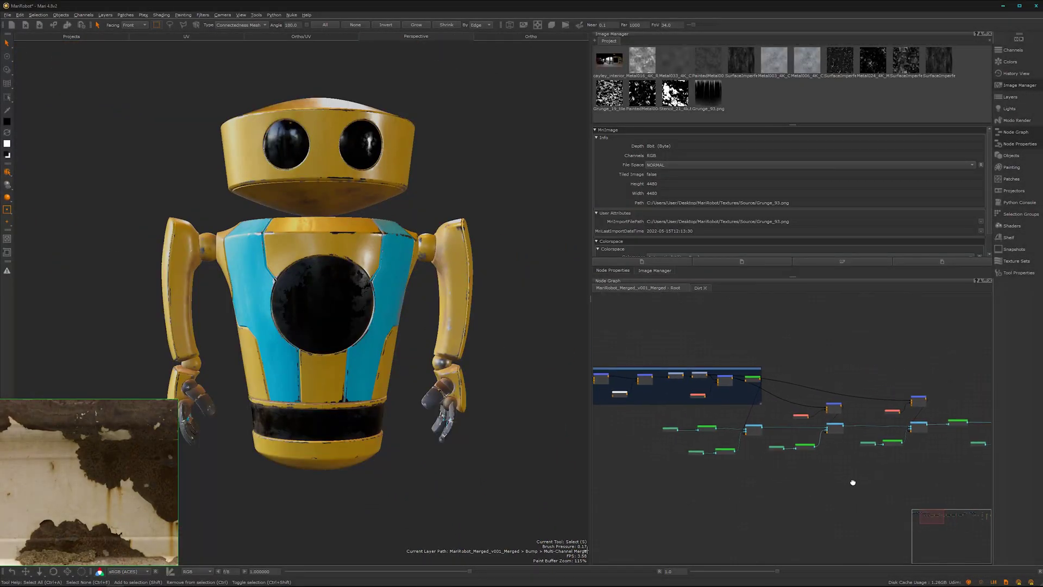
alt+drag(380, 381, 386, 420)
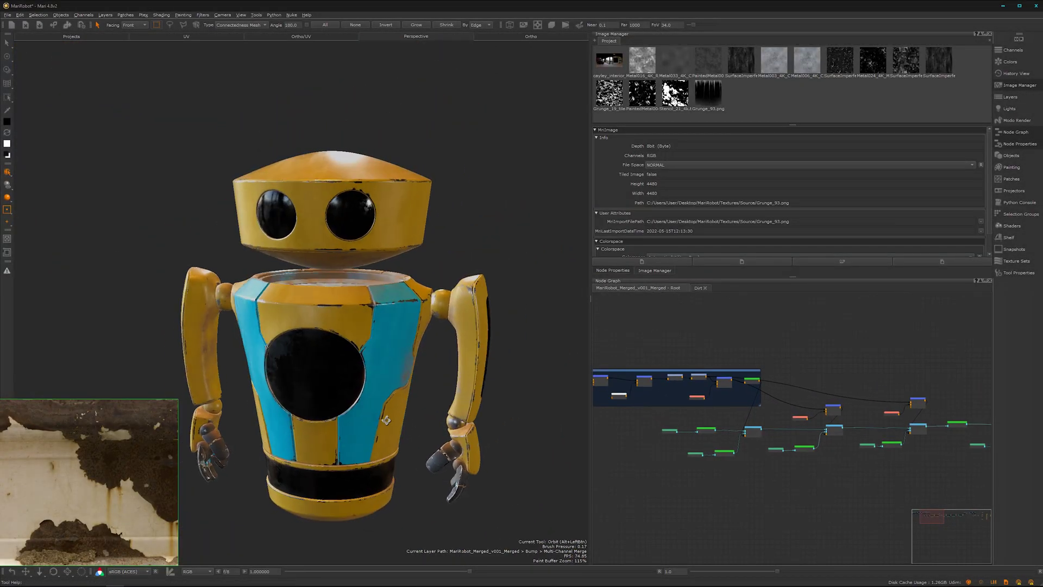
scroll(380, 381, up, 5)
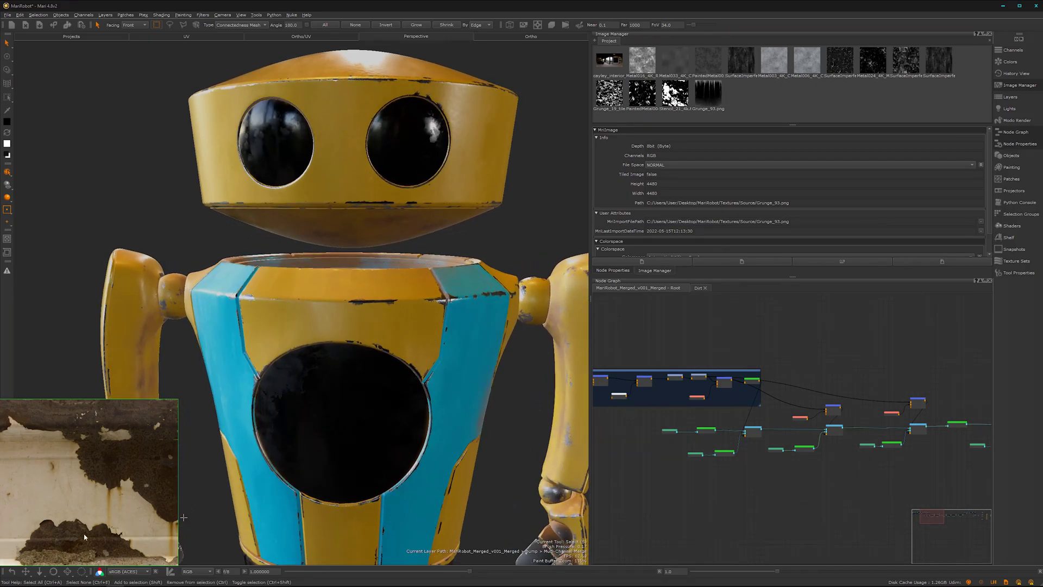
alt+drag(496, 396, 582, 417)
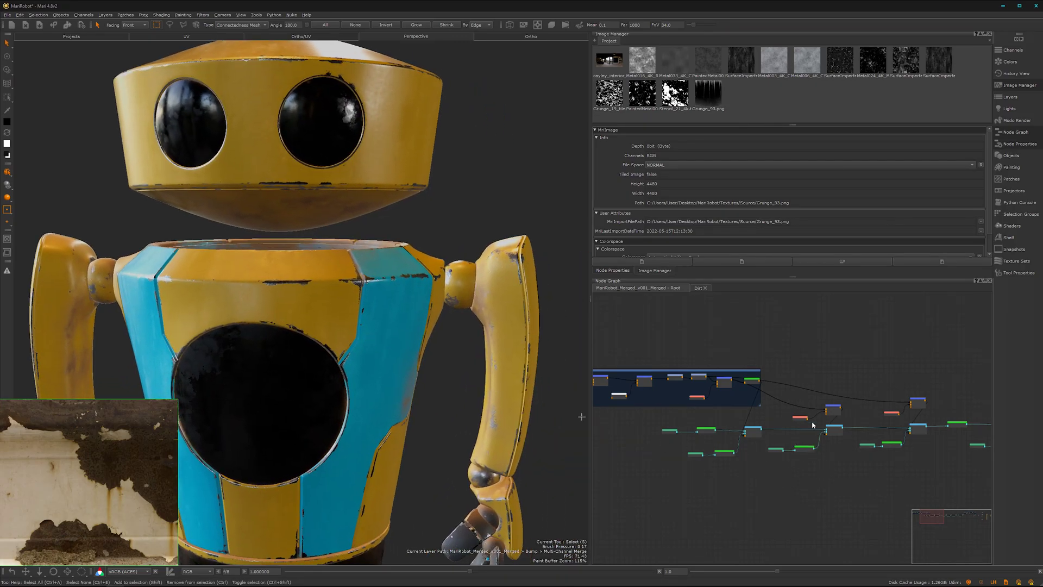
scroll(782, 402, up, 3)
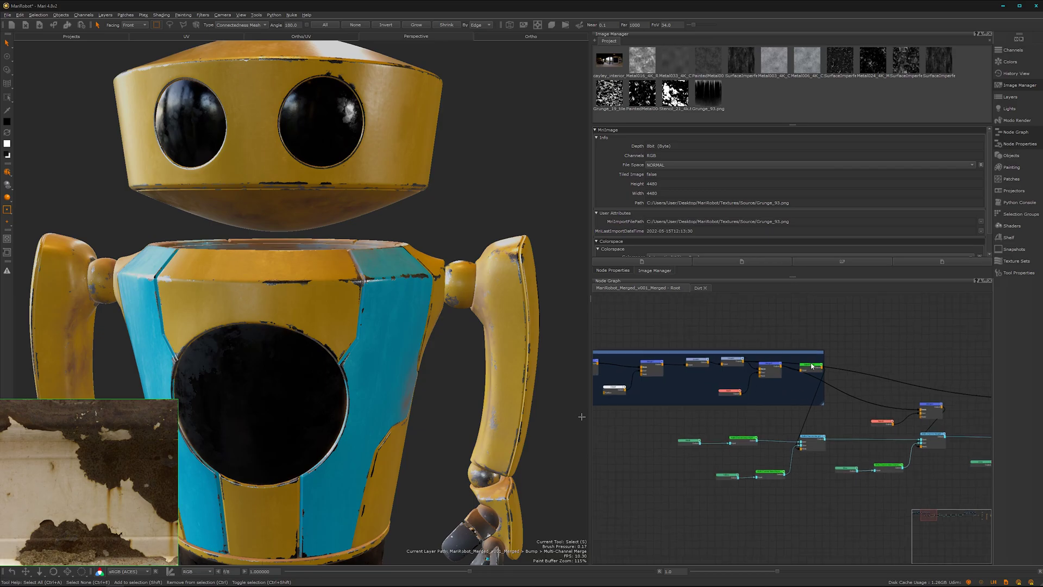
mouse_move(808, 369)
mouse_down()
mouse_move(806, 384)
mouse_move(797, 375)
mouse_up()
key(v)
alt+drag(414, 373, 353, 389)
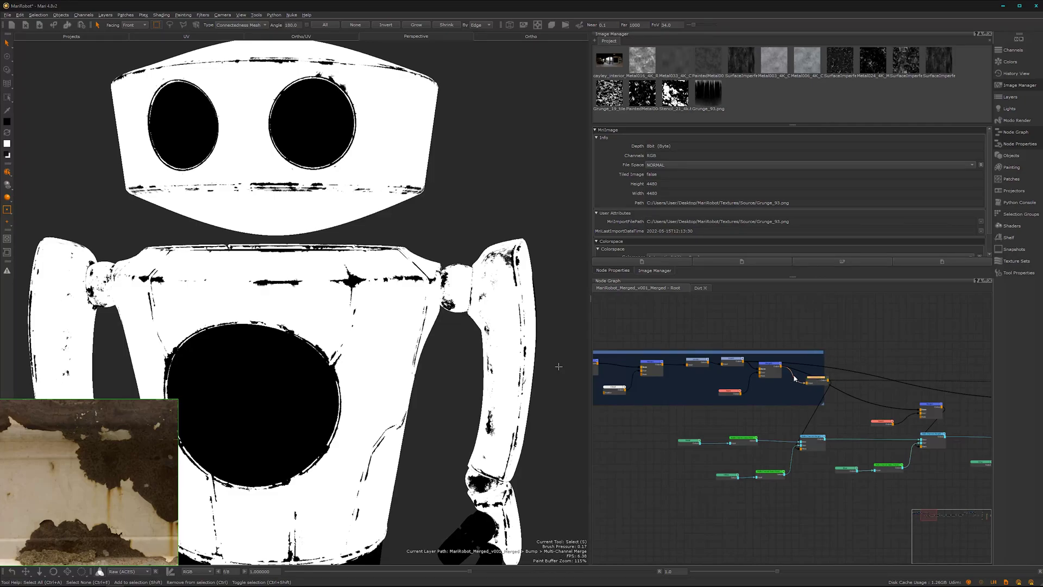
alt+drag(413, 347, 386, 360)
alt+right_drag(386, 361, 447, 355)
alt+drag(428, 352, 426, 352)
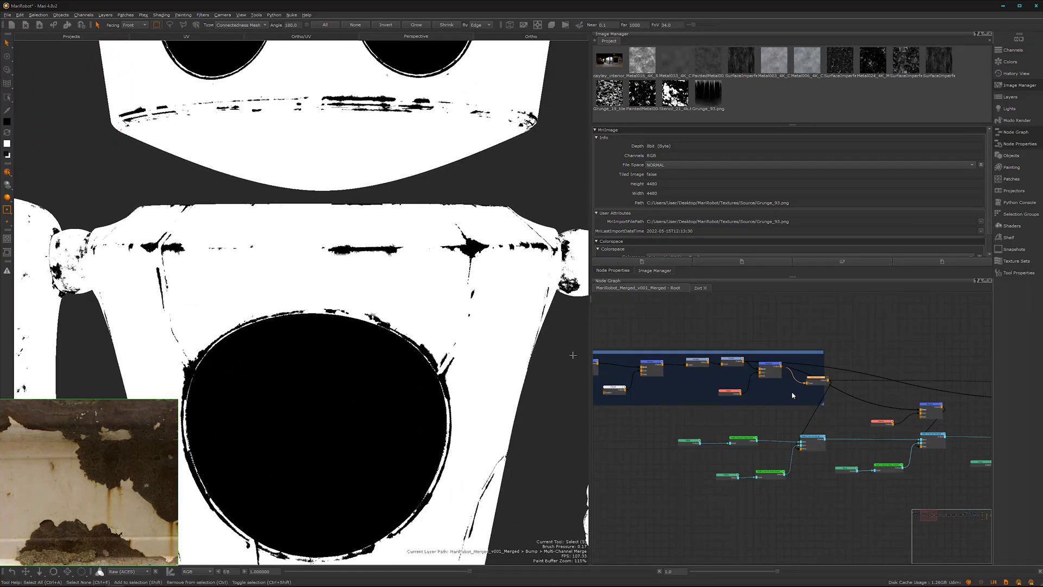
Move the edgeDMG backdrop and its nodes away from the neighbouring chain and enlarge it to make room for more nodes.
alt+right_drag(771, 392, 675, 400)
middle_drag(695, 404, 762, 404)
click(710, 441)
key(space)
middle_drag(595, 303, 629, 414)
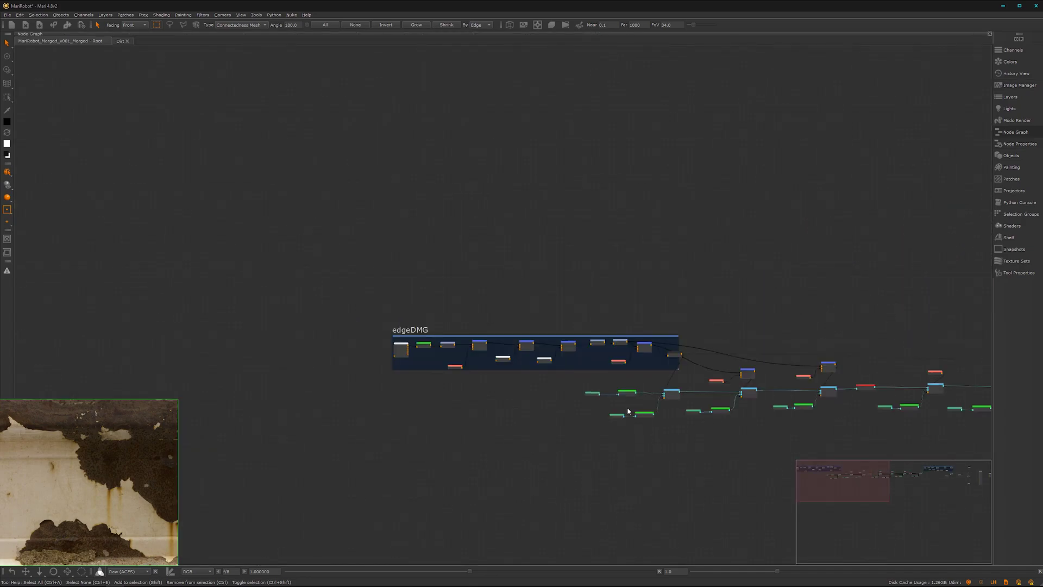
alt+right_drag(674, 375, 769, 344)
scroll(769, 344, up, 2)
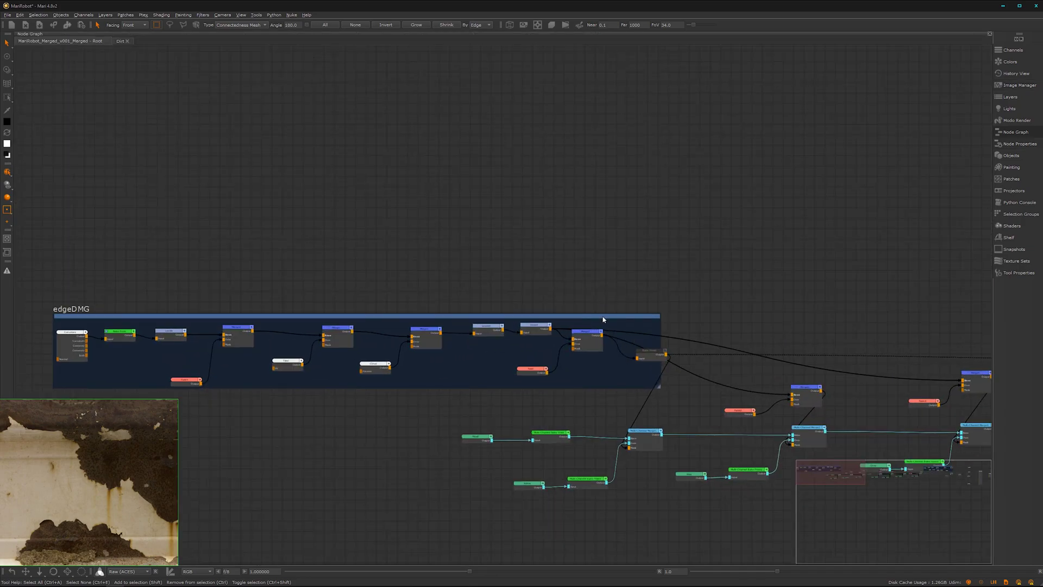
drag(603, 320, 459, 270)
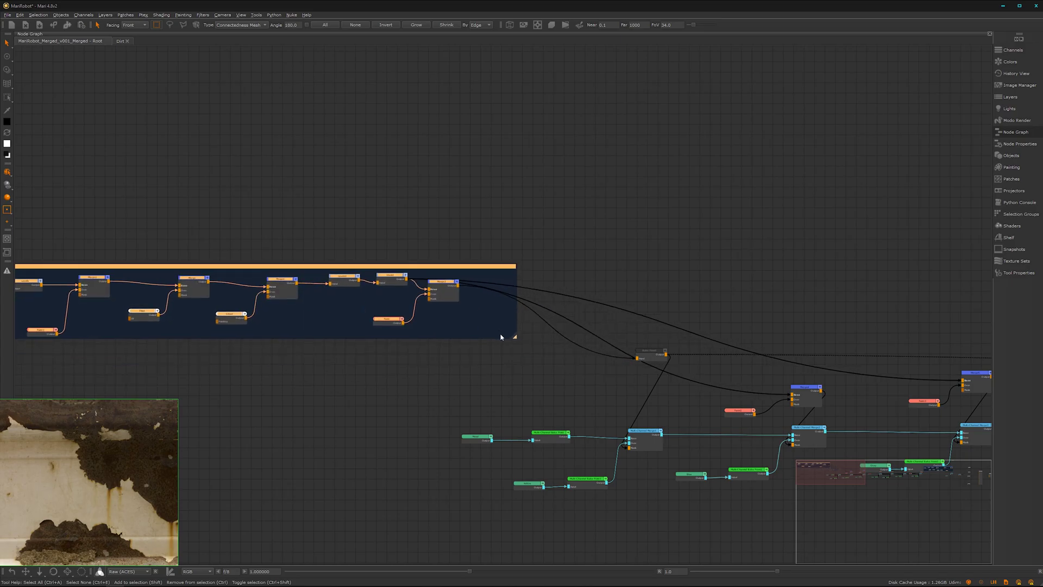
drag(513, 336, 558, 379)
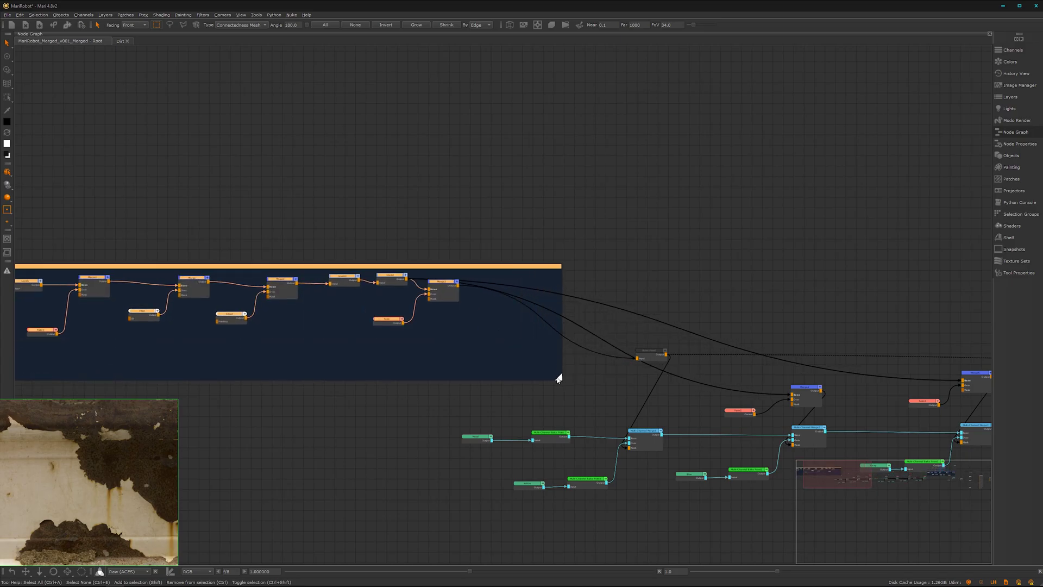
drag(444, 289, 438, 270)
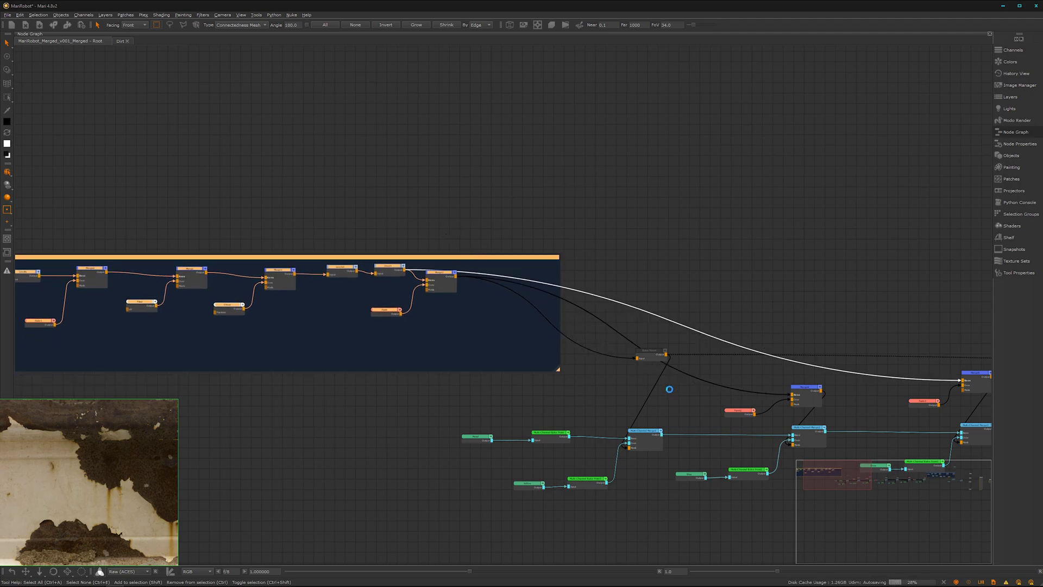
Insert a Merge node after the last merge in the edgeDMG group and place it slightly below the chain.
click(439, 281)
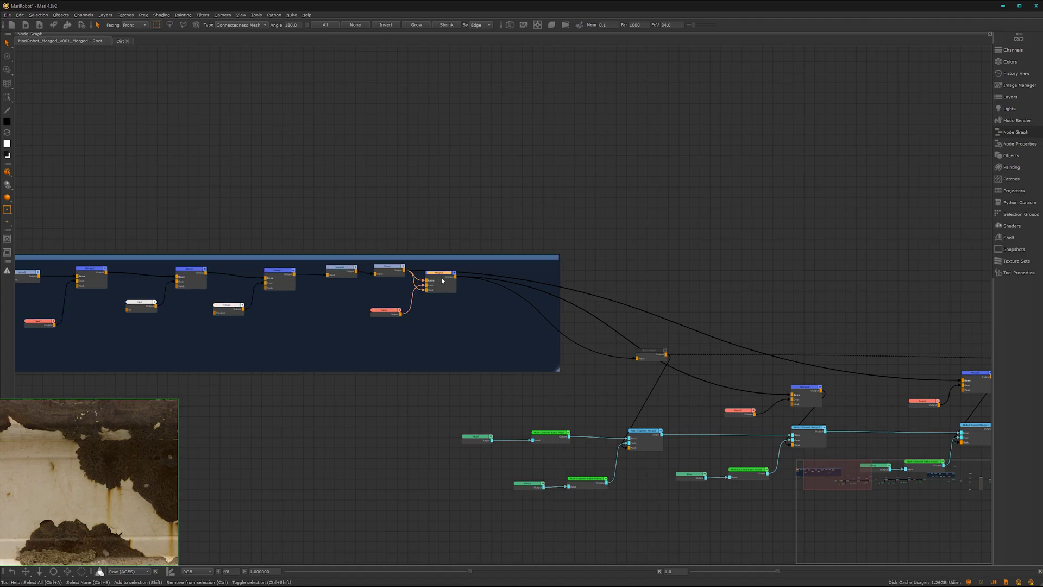
key(m)
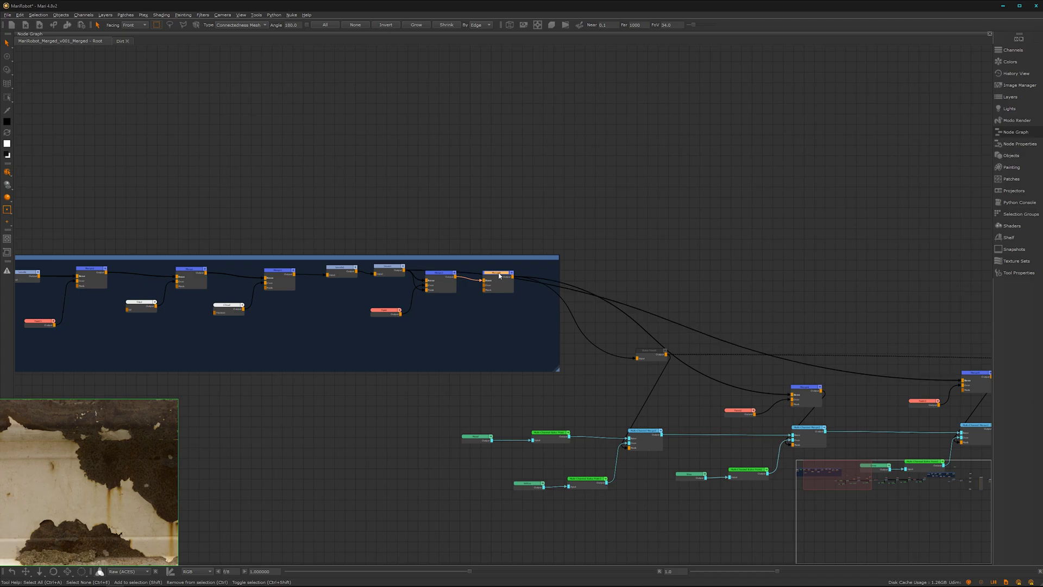
drag(499, 275, 503, 294)
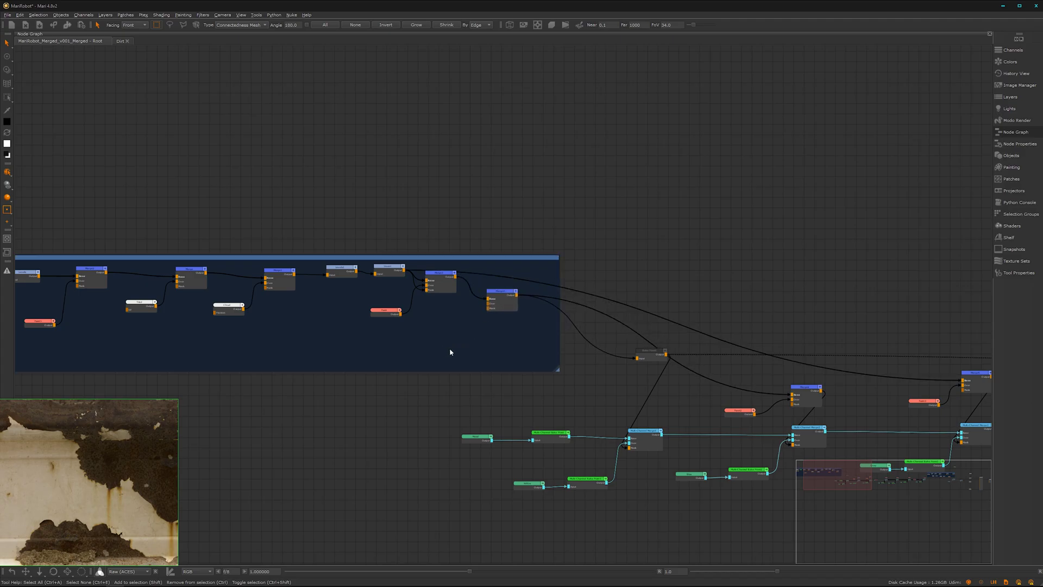
Add a 4096 x 4096, 8bit scalar paint node feeding the new Merge node, and arrange the two nodes inside the backdrop.
key(p)
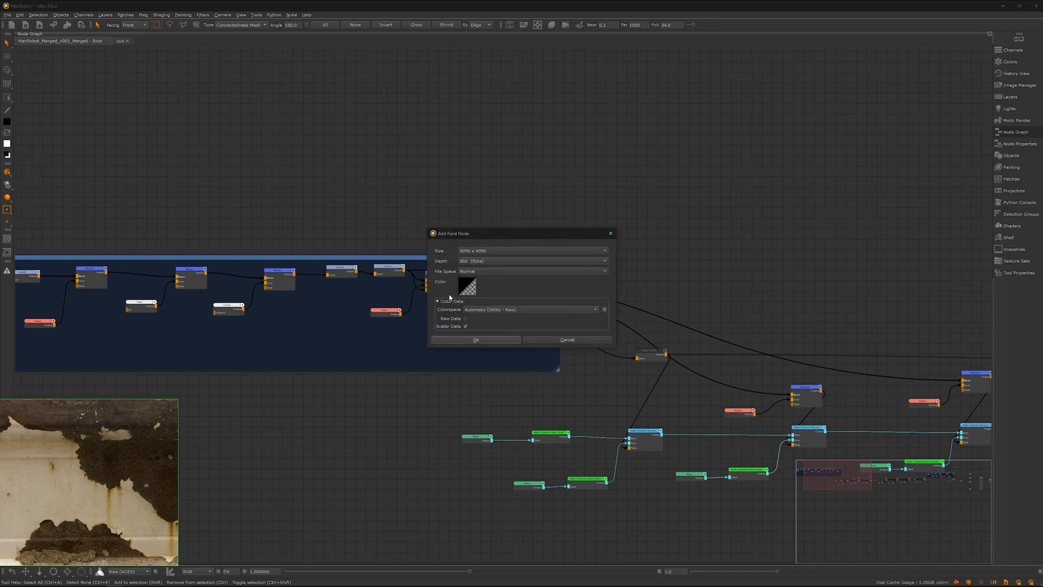
click(477, 339)
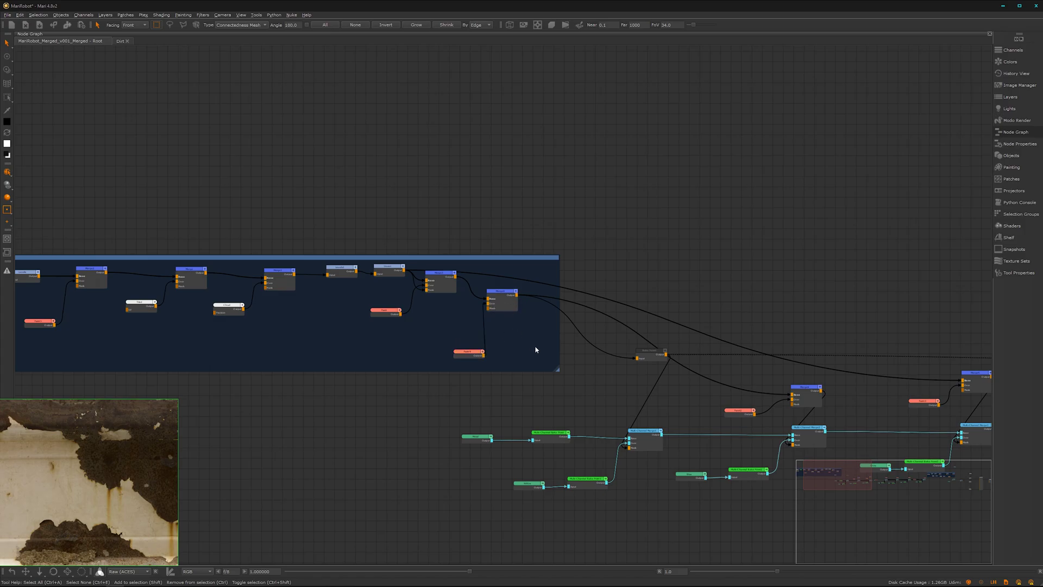
key(space)
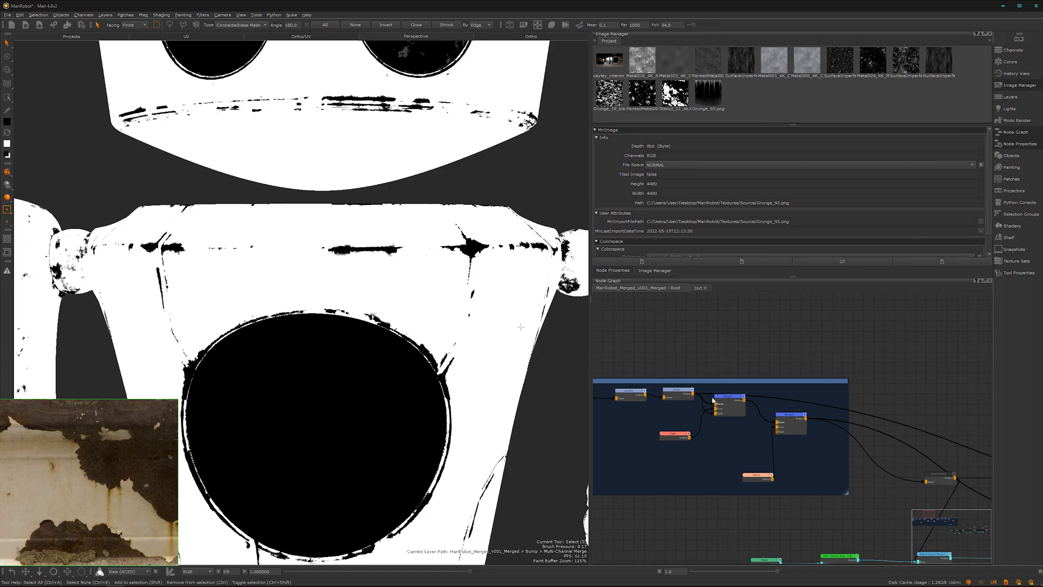
drag(755, 477, 735, 451)
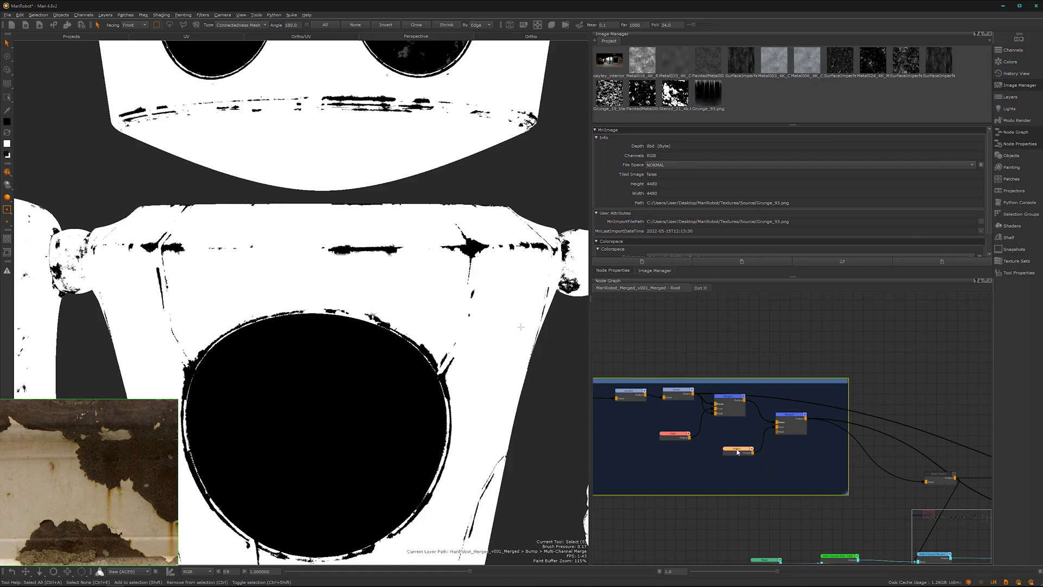
drag(786, 416, 799, 428)
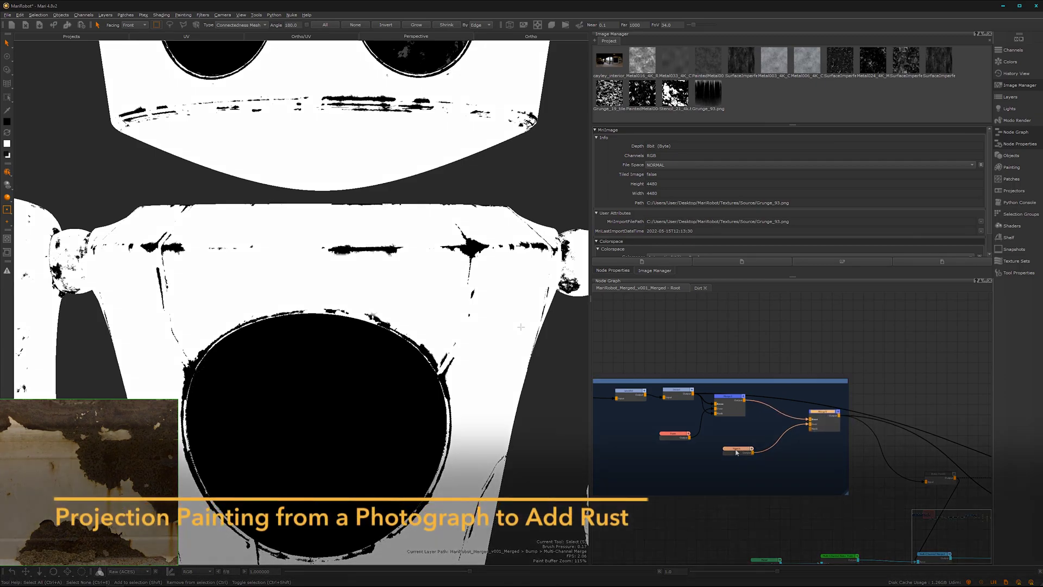
drag(737, 449, 768, 435)
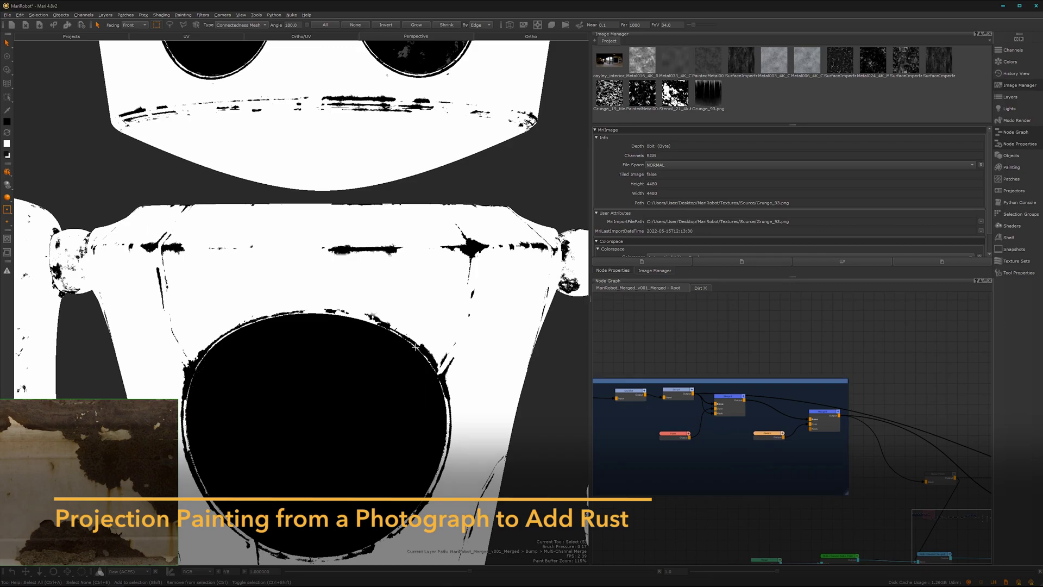
Load Stencil_21_4k.tif from the project images as the Paint Through image over the robot's chest.
alt+middle_drag(415, 346, 454, 319)
mouse_move(454, 319)
alt+mouse_down()
mouse_move(454, 358)
mouse_move(434, 326)
alt+mouse_up()
alt+middle_drag(461, 314, 428, 360)
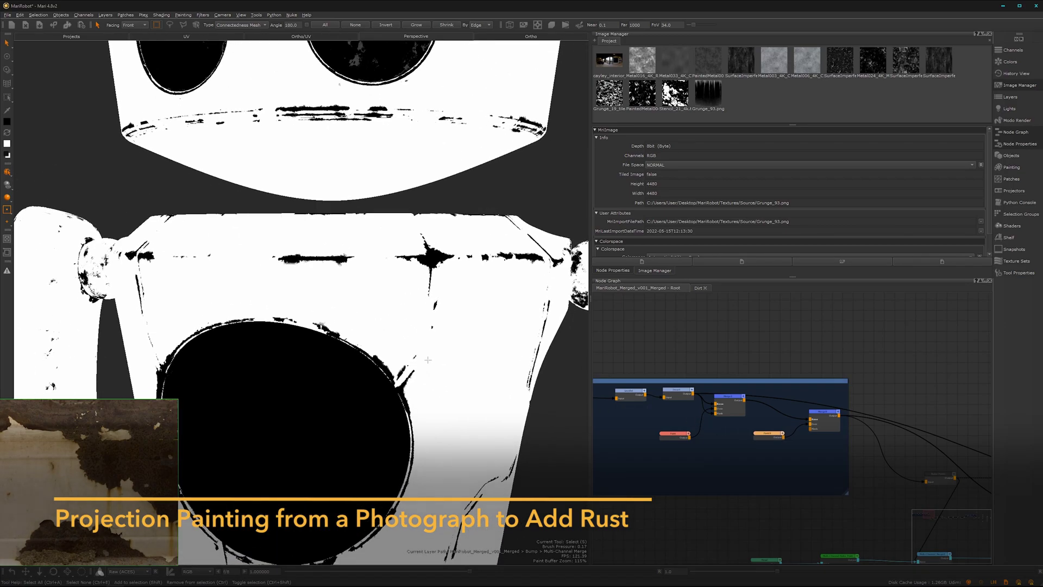
alt+right_drag(428, 360, 429, 376)
alt+middle_drag(429, 376, 460, 333)
mouse_move(459, 333)
alt+mouse_down()
mouse_move(445, 377)
mouse_move(448, 342)
alt+mouse_up()
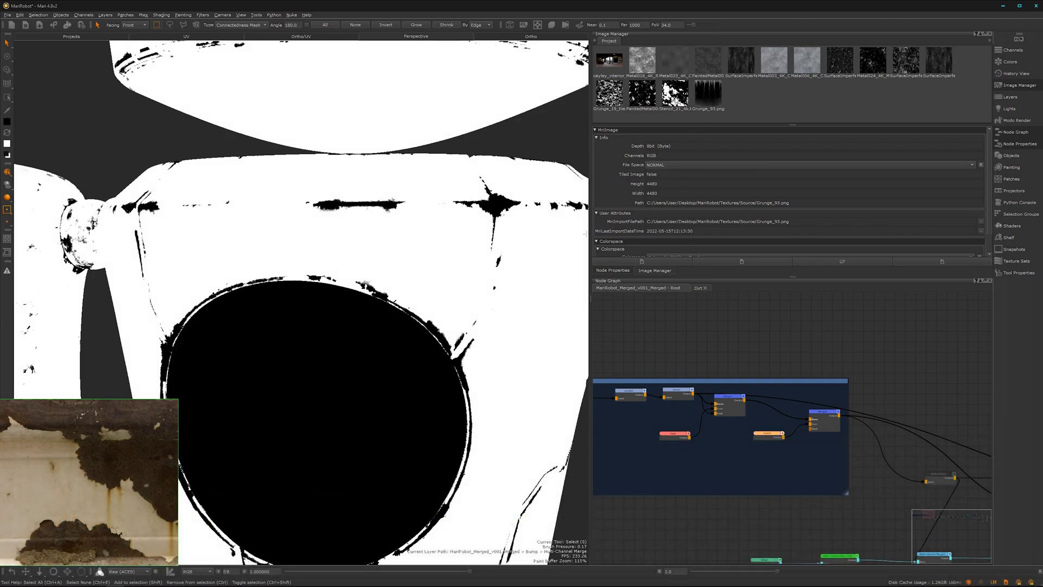
mouse_move(676, 93)
mouse_down()
mouse_move(542, 361)
mouse_move(458, 328)
mouse_move(293, 337)
mouse_up()
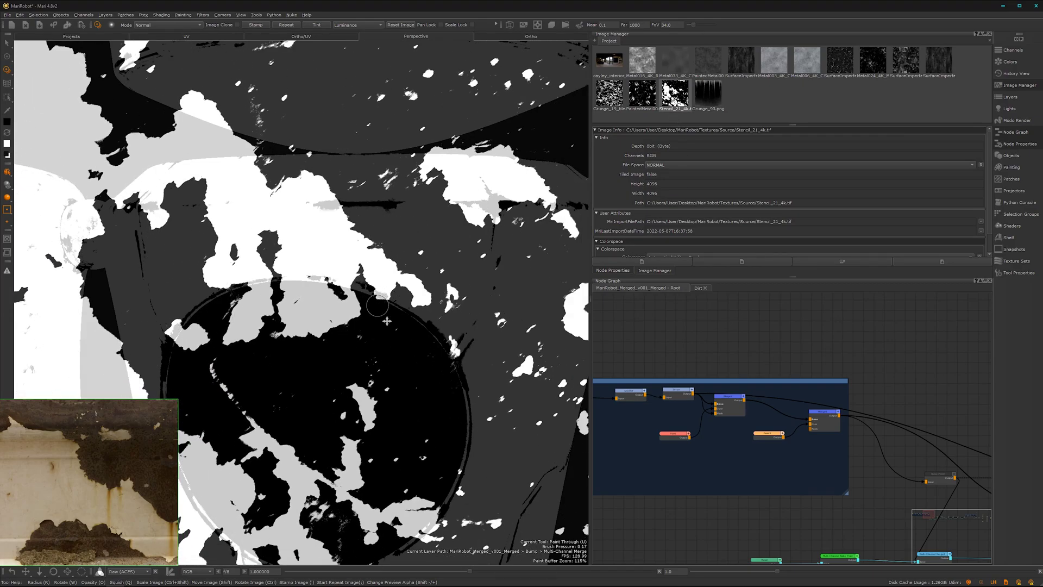
Reposition the stencil image over the upper chest and widen the 3D viewport.
mouse_move(377, 305)
shift+mouse_down()
mouse_move(493, 361)
mouse_move(516, 351)
mouse_move(385, 348)
mouse_move(445, 348)
shift+mouse_up()
alt+drag(431, 298, 426, 357)
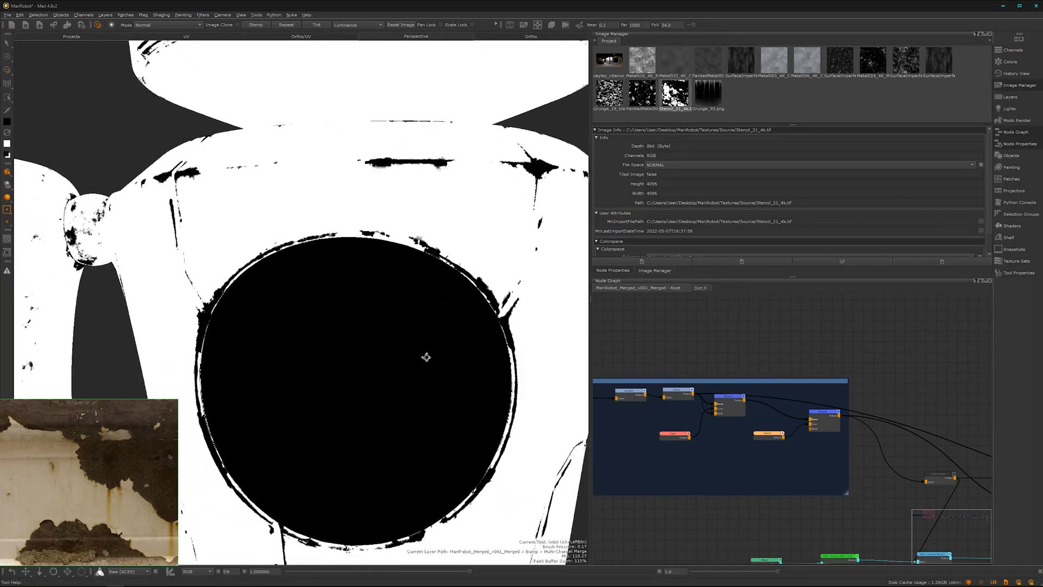
drag(589, 299, 660, 300)
mouse_move(348, 315)
alt+middle_down()
mouse_move(498, 313)
mouse_move(452, 322)
alt+middle_up()
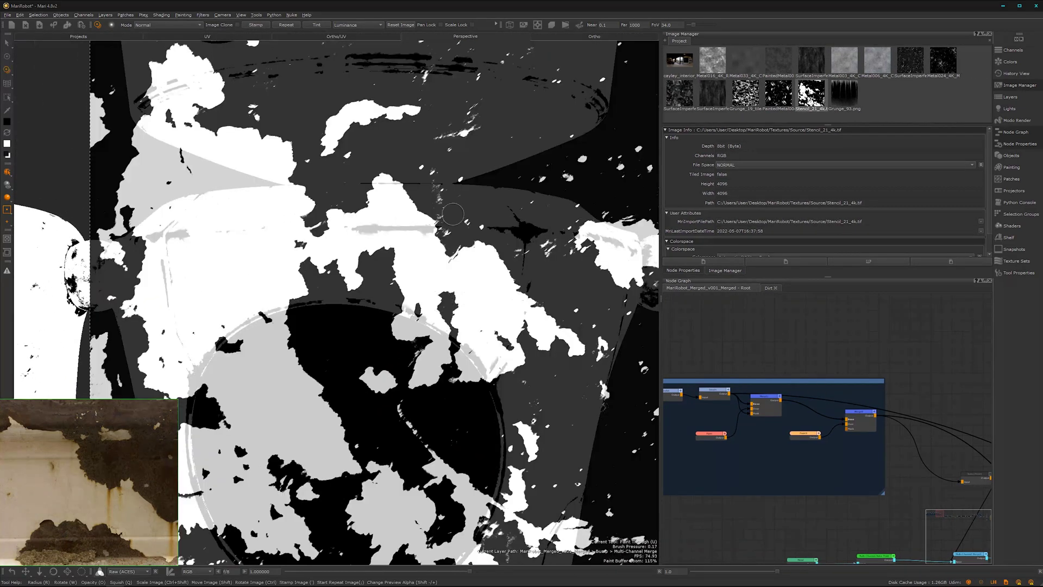
Try the No Stencil mode for the Paint Through image, and switch back to Luminance.
click(359, 28)
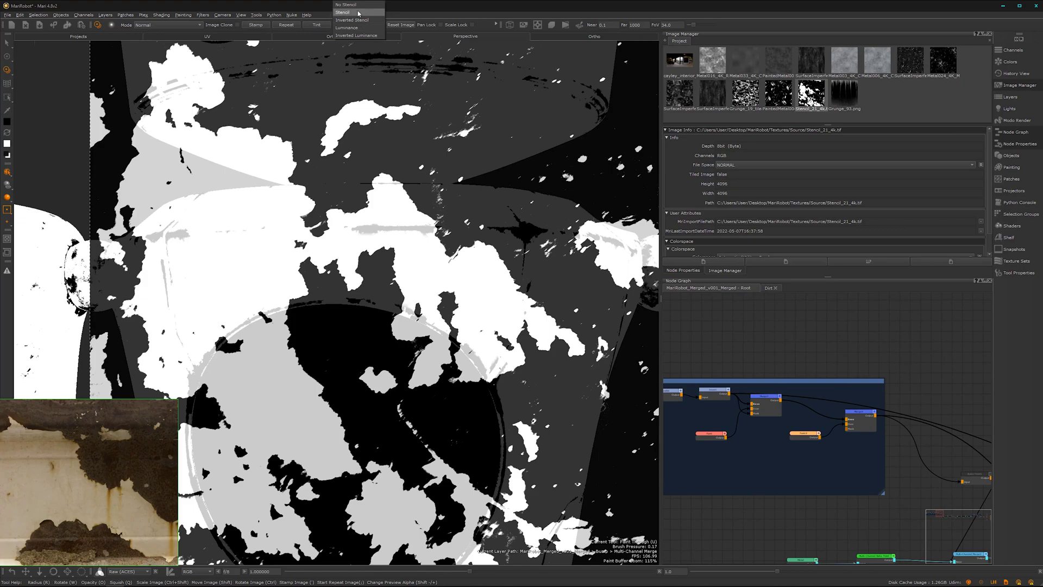
click(353, 5)
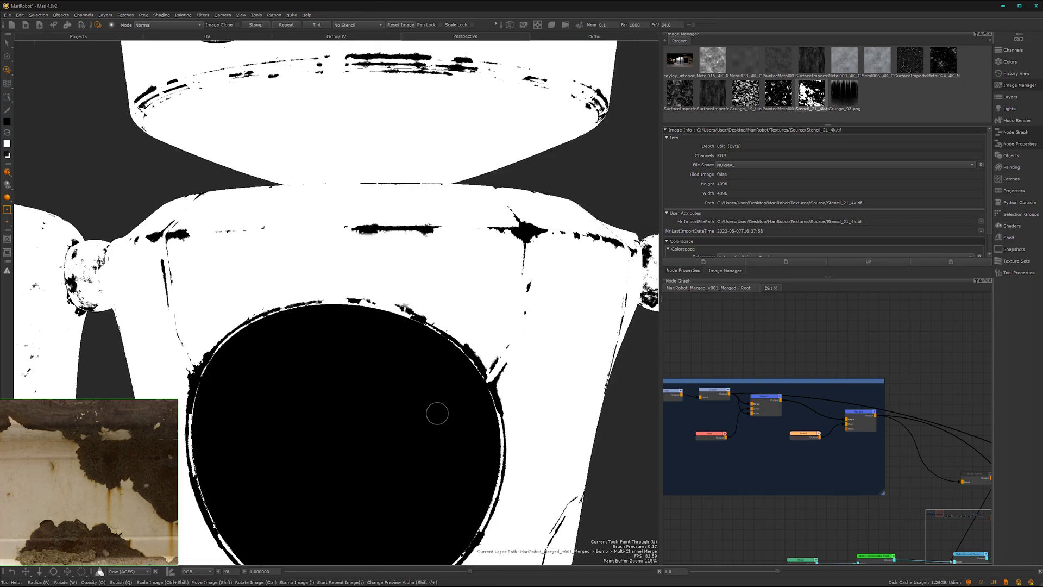
alt+middle_drag(437, 413, 441, 366)
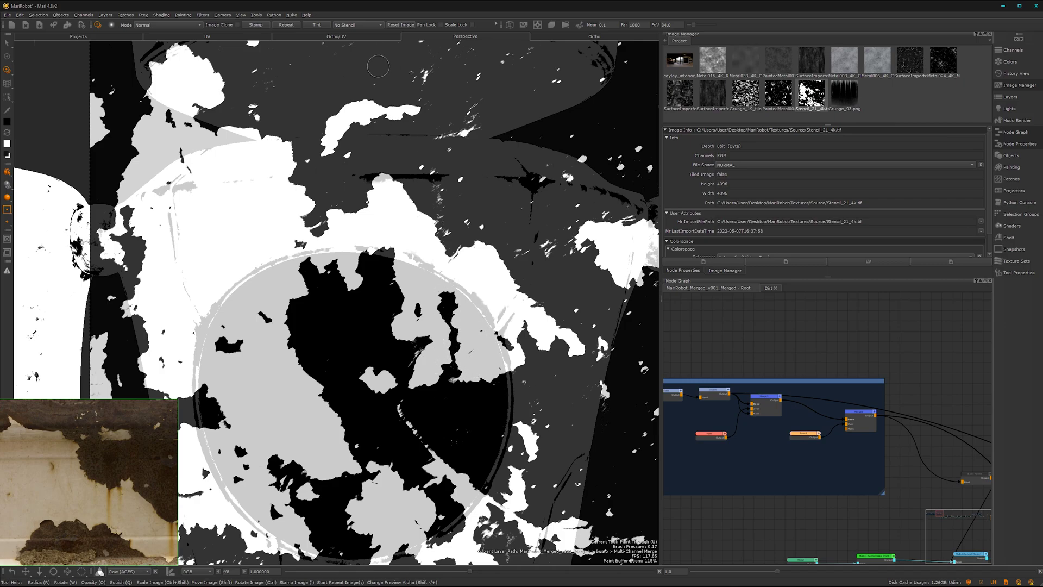
click(357, 26)
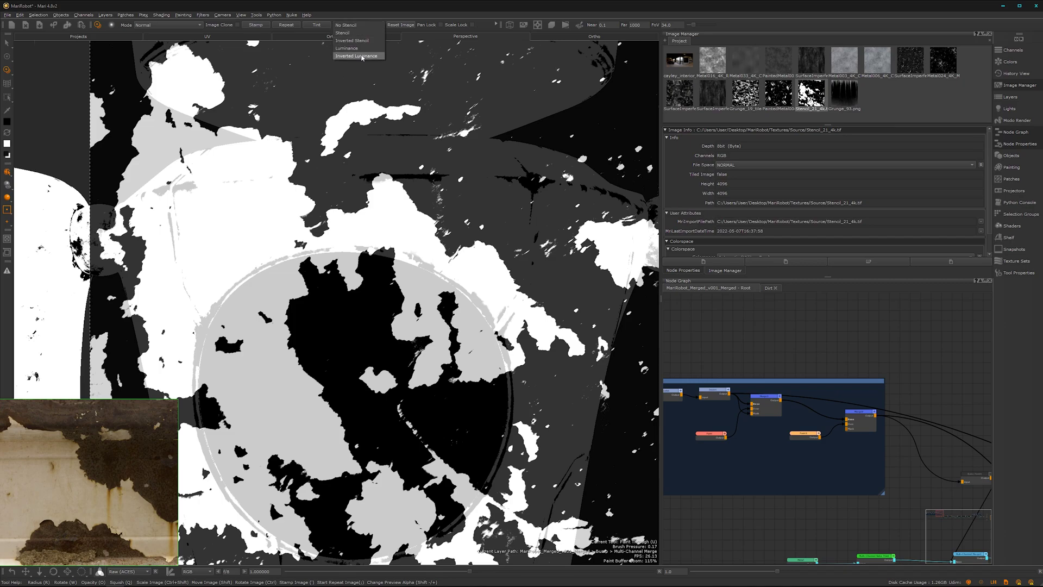
click(358, 48)
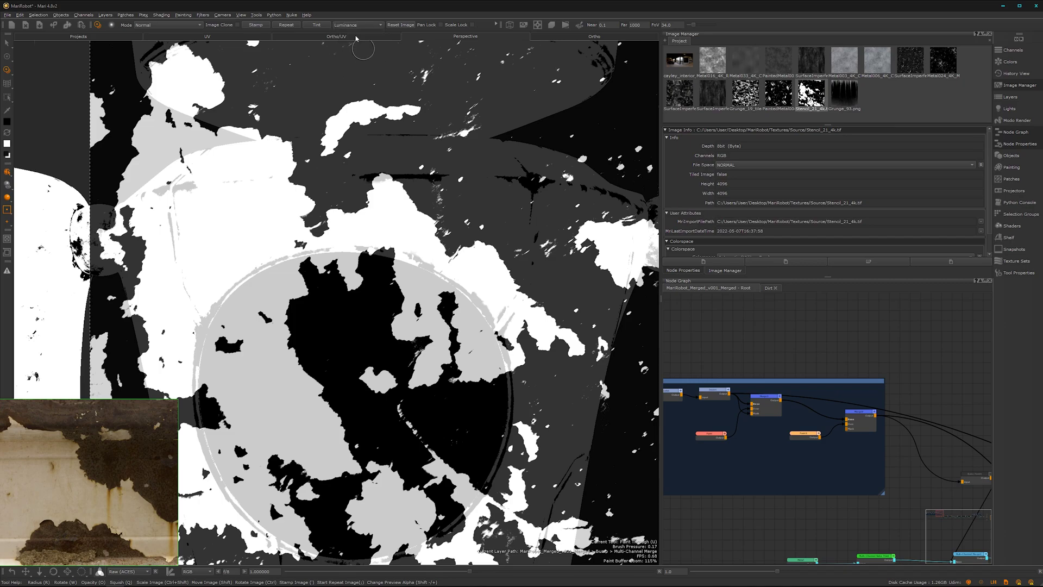
Nudge the stencil image over the chest and set its stencil mode to Inverted Luminance.
alt+right_drag(433, 377, 447, 371)
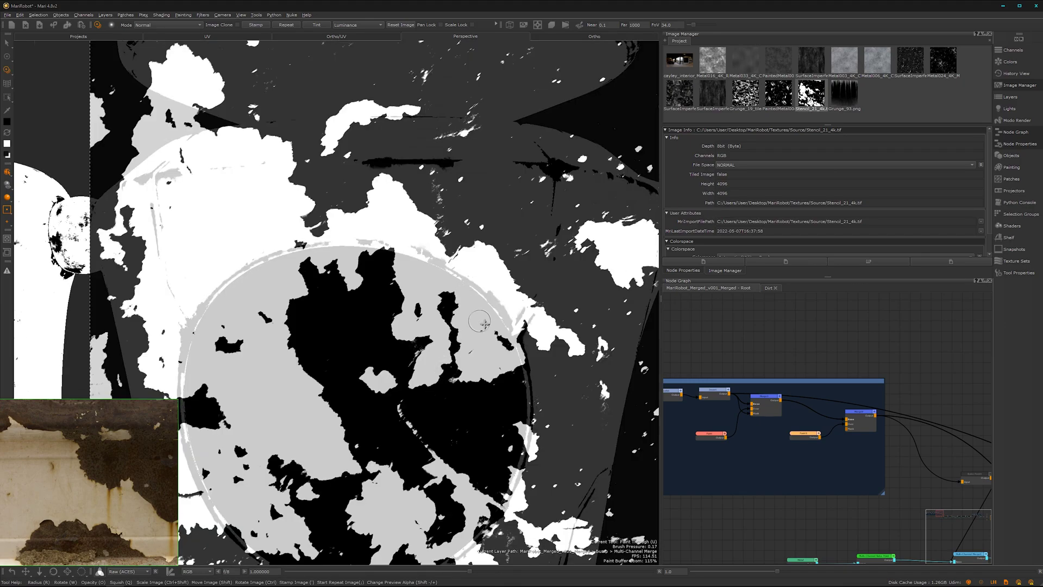
mouse_move(488, 313)
shift+mouse_down()
mouse_move(484, 322)
mouse_move(488, 303)
shift+mouse_up()
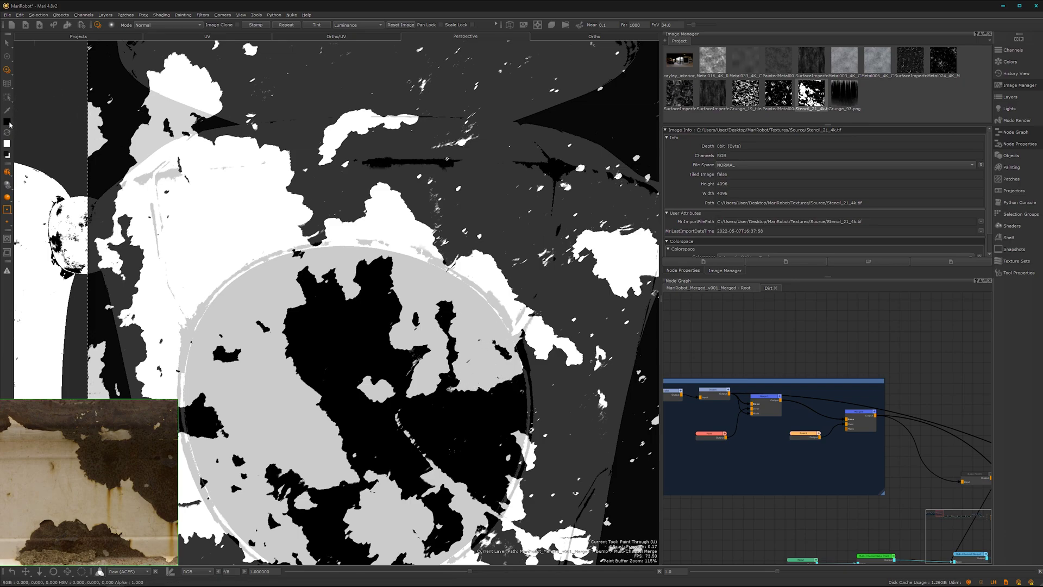
click(345, 26)
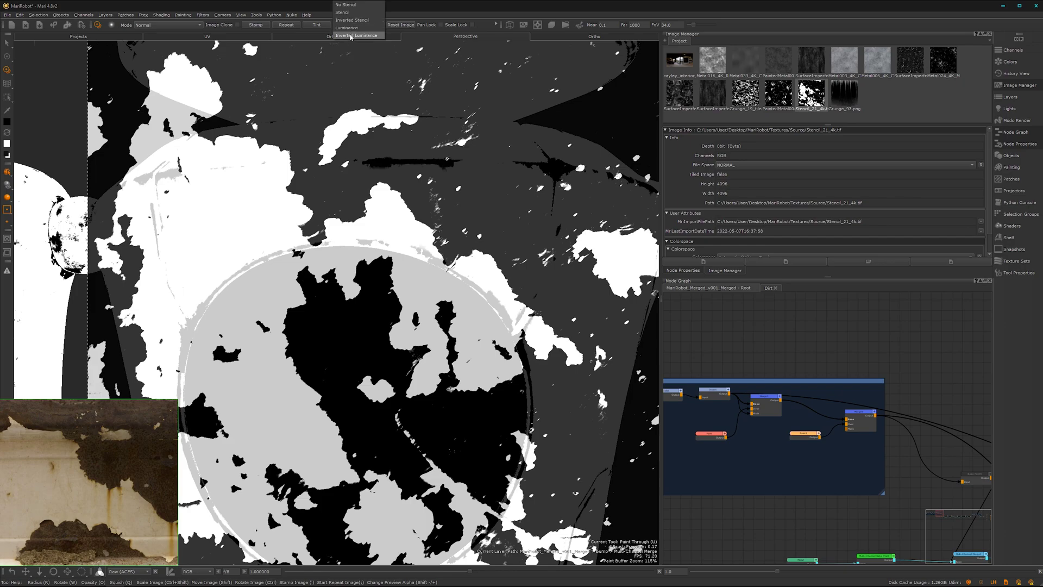
click(355, 35)
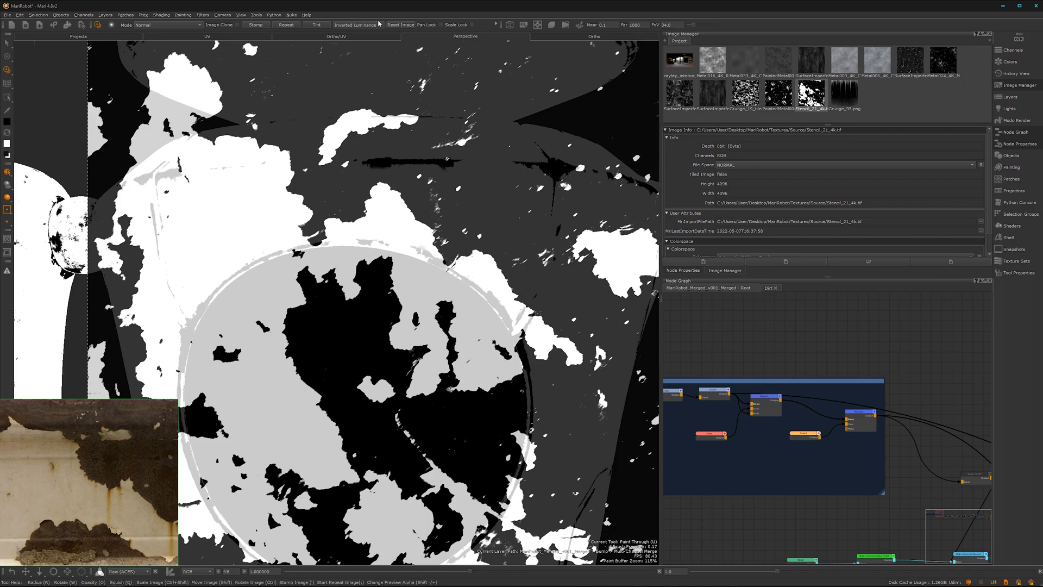
Set the Paint Through stencil mode back to Luminance.
click(362, 25)
click(353, 16)
alt+middle_drag(464, 380, 432, 399)
alt+drag(482, 296, 500, 339)
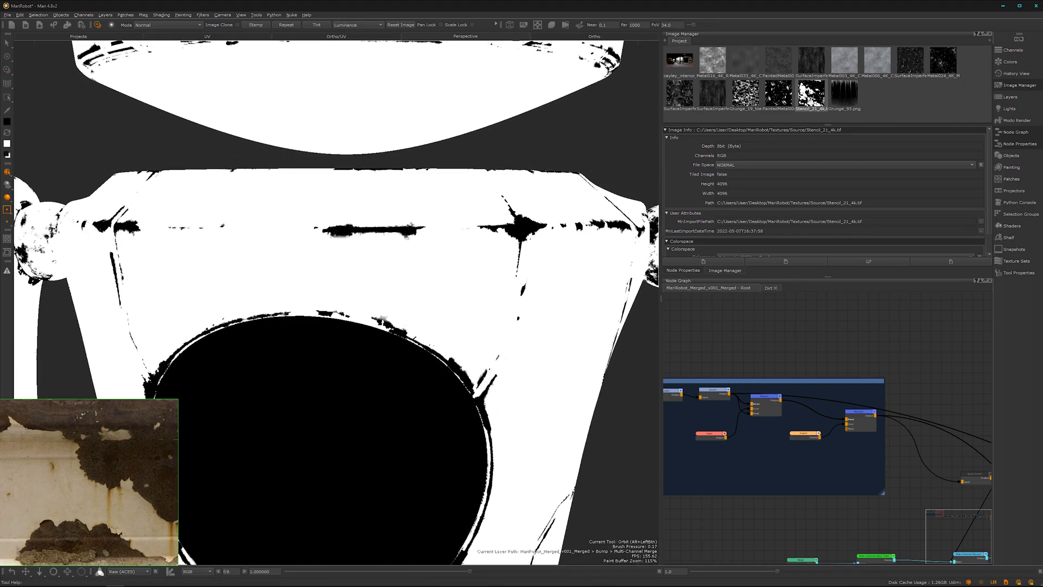
Paint a ragged black damage patch through the stencil just below the horizontal seam at the middle of the robot's upper chest.
alt+right_drag(451, 283, 531, 242)
alt+middle_drag(531, 243, 410, 272)
alt+right_drag(409, 272, 451, 250)
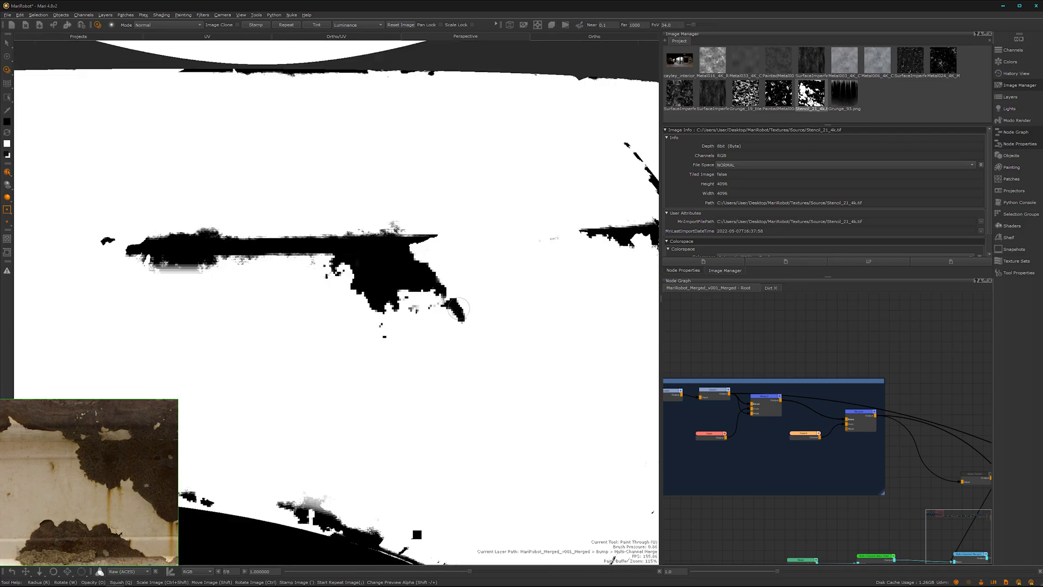
mouse_move(327, 253)
mouse_down()
mouse_move(413, 265)
mouse_move(405, 298)
mouse_up()
drag(355, 240, 335, 226)
drag(441, 306, 426, 312)
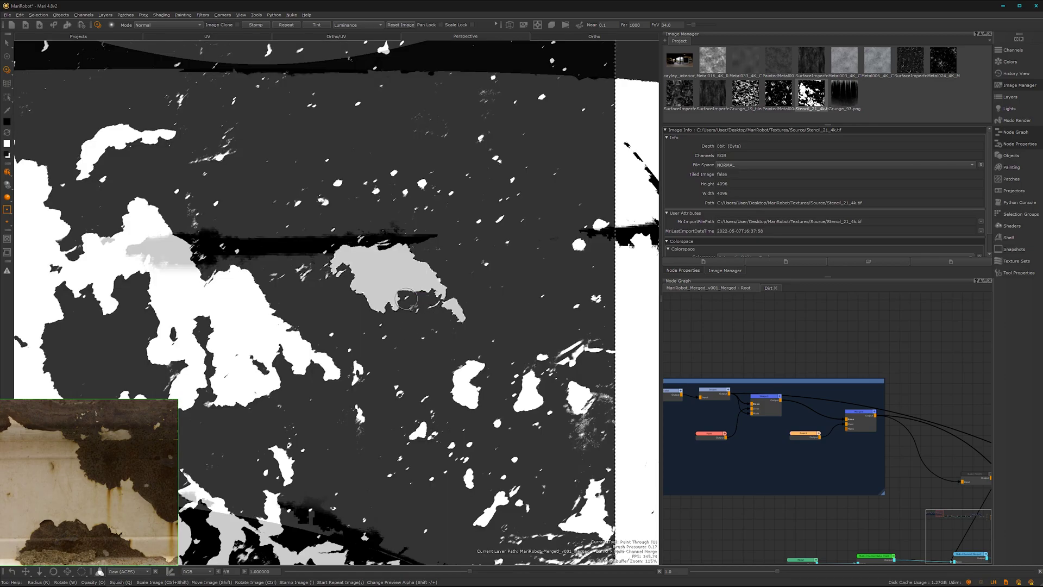
Align the Paint Through stencil image over the crossing seams on the robot's upper chest.
mouse_move(406, 326)
alt+right_down()
mouse_move(301, 331)
mouse_move(532, 321)
mouse_move(272, 329)
alt+right_up()
mouse_move(404, 327)
alt+mouse_down()
mouse_move(365, 305)
mouse_move(401, 309)
alt+mouse_up()
alt+middle_drag(401, 308, 474, 298)
alt+drag(416, 296, 414, 286)
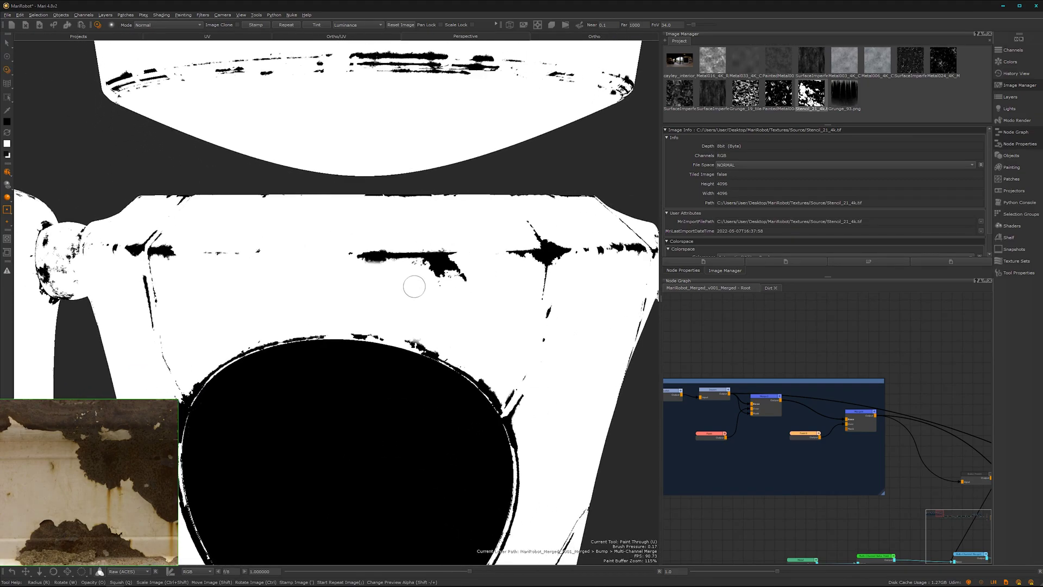
mouse_move(438, 276)
alt+right_down()
mouse_move(522, 260)
mouse_move(416, 305)
alt+right_up()
alt+middle_drag(390, 323, 441, 329)
alt+drag(368, 328, 462, 326)
alt+right_drag(389, 321, 516, 282)
alt+middle_drag(470, 266, 386, 300)
key(u)
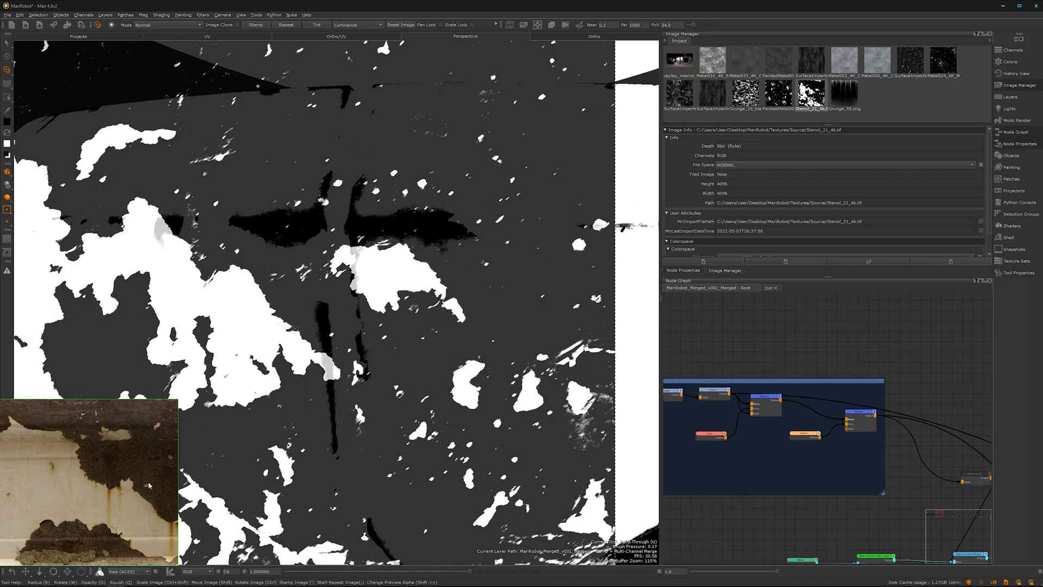
shift+drag(377, 331, 462, 285)
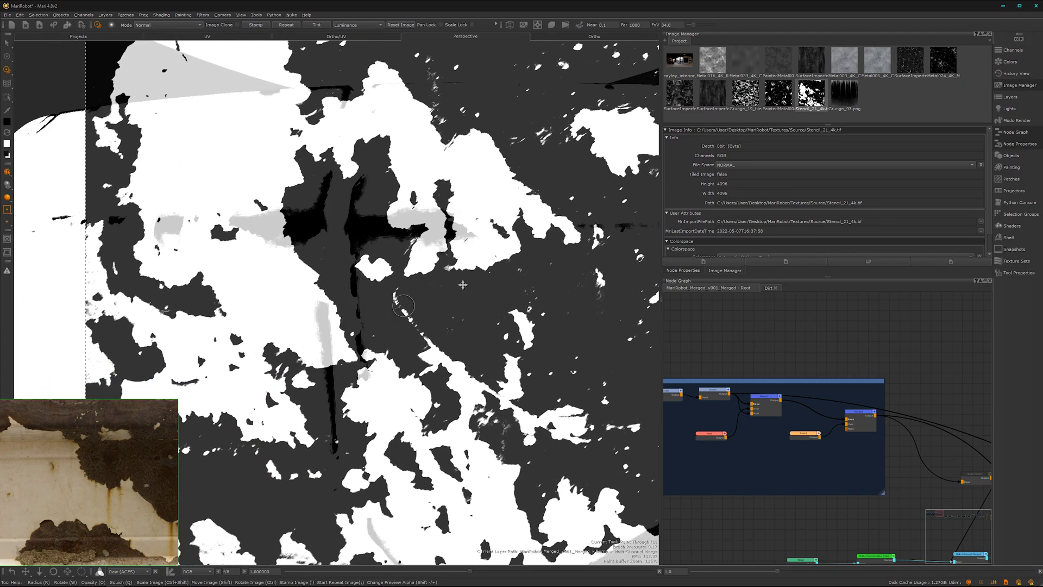
middle_drag(463, 285, 445, 223)
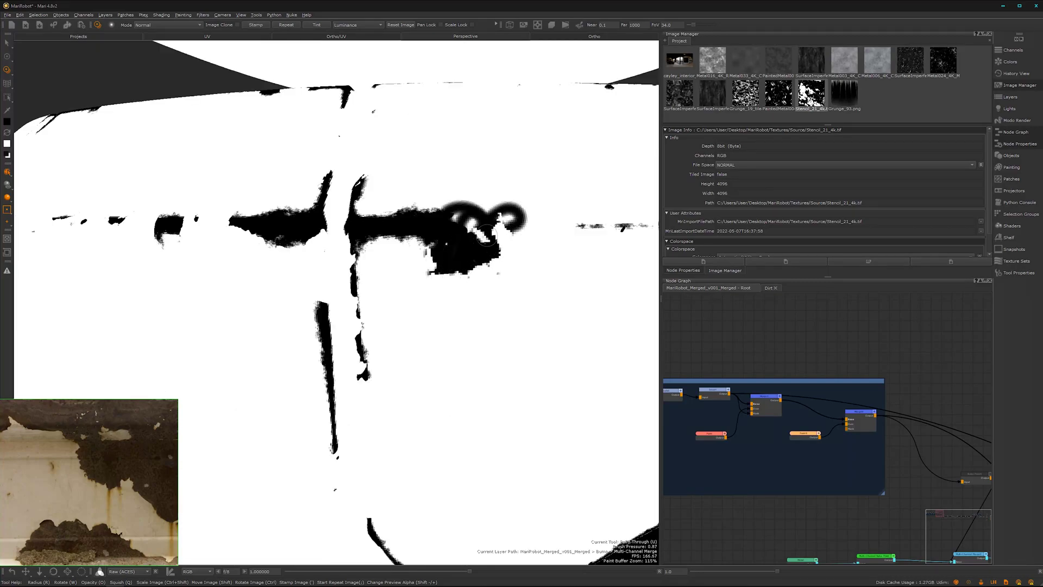
Shift the stencil and paint irregular damage along the horizontal seam beside the crossing on the upper chest.
shift+drag(553, 182, 432, 267)
mouse_move(443, 214)
mouse_down()
mouse_move(478, 205)
mouse_move(509, 238)
mouse_move(532, 216)
mouse_move(517, 236)
mouse_up()
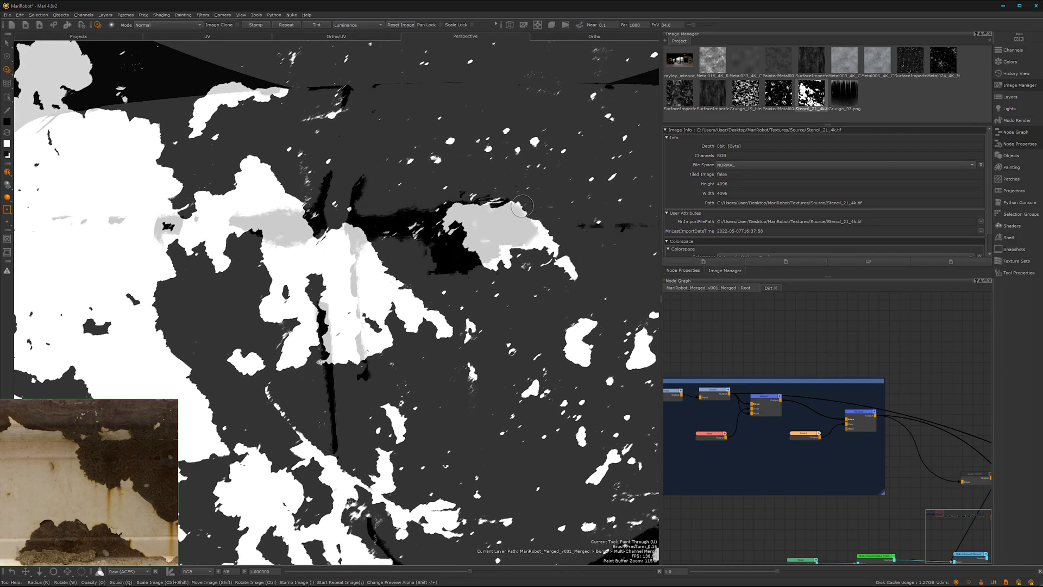
mouse_move(522, 206)
mouse_down()
mouse_move(525, 215)
mouse_move(469, 243)
mouse_up()
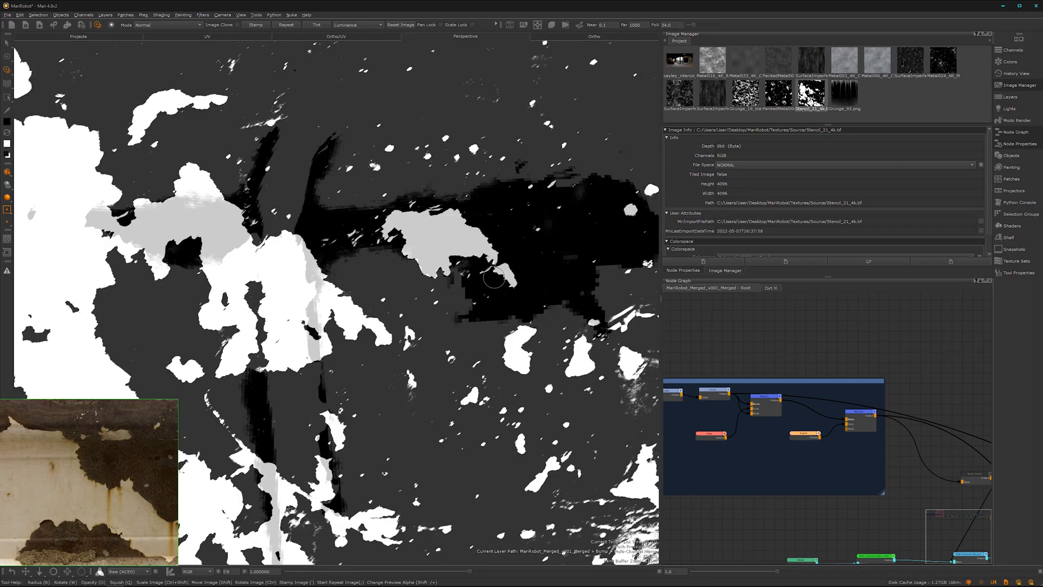
Position the stencil image over the lower rim of the round chest panel, where the short vertical seam meets it.
scroll(493, 278, down, 10)
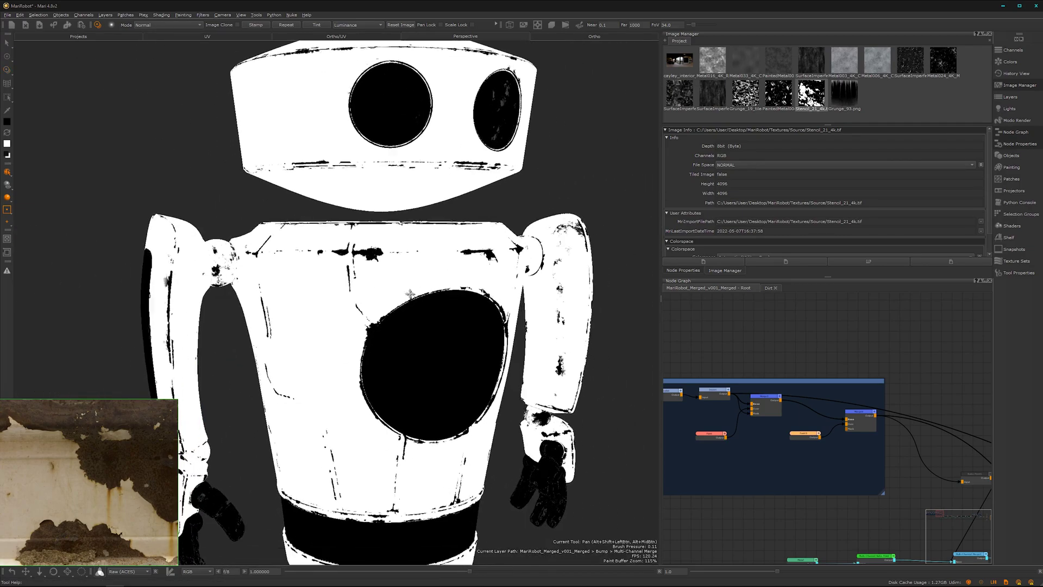
scroll(410, 294, up, 5)
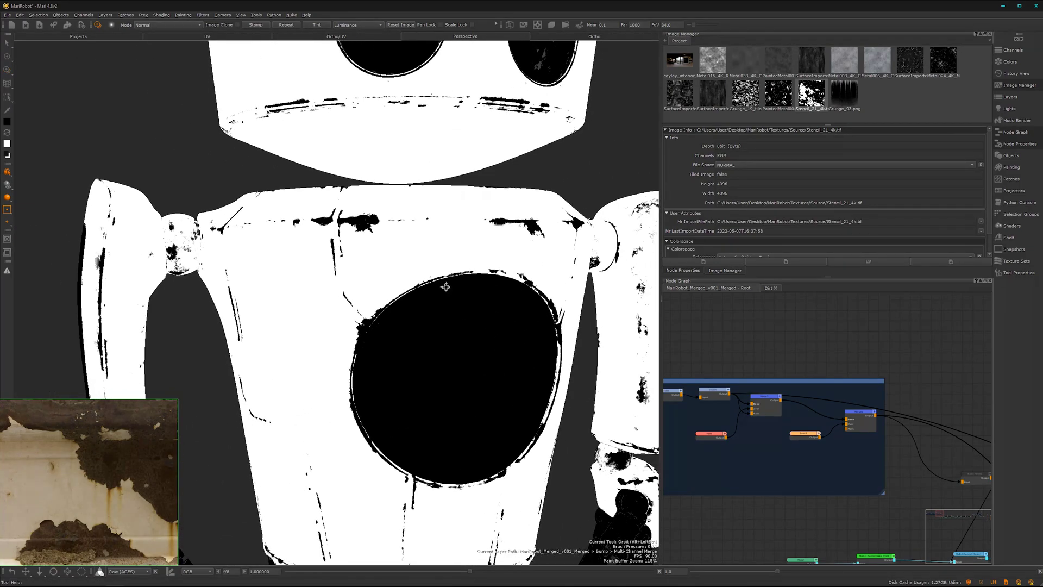
alt+middle_drag(384, 412, 392, 361)
alt+drag(391, 361, 404, 361)
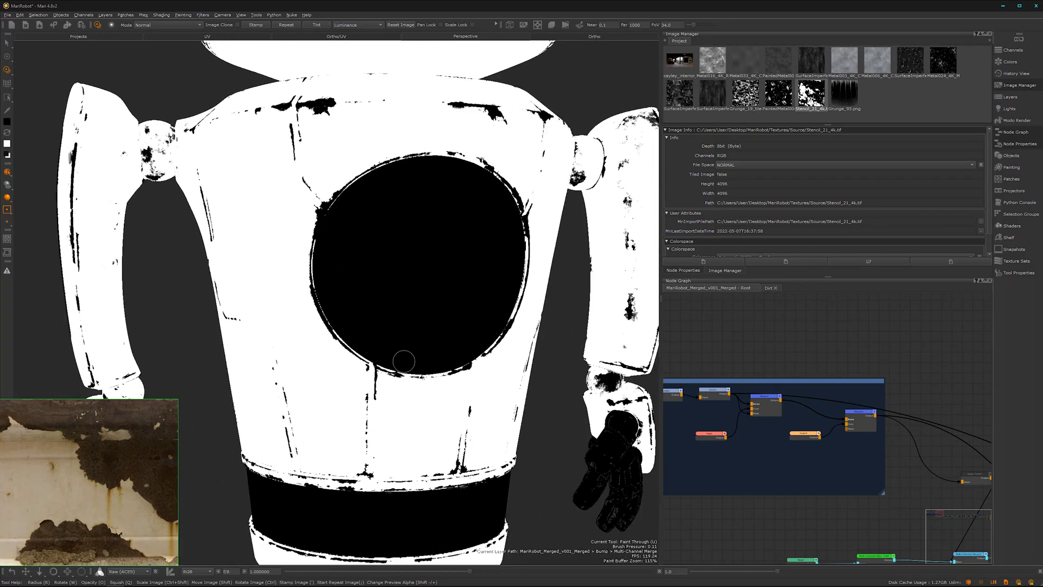
scroll(403, 361, up, 8)
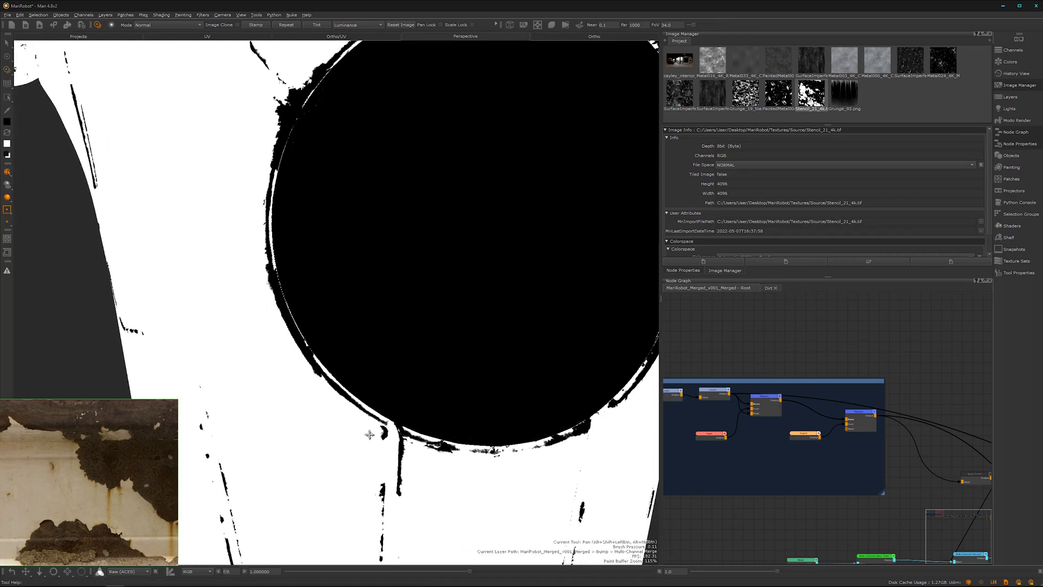
alt+middle_drag(448, 347, 497, 290)
shift+drag(376, 268, 308, 396)
shift+drag(391, 284, 437, 337)
mouse_move(287, 344)
shift+mouse_down()
mouse_move(373, 361)
mouse_move(381, 475)
mouse_move(338, 336)
mouse_move(492, 314)
mouse_move(329, 314)
shift+mouse_up()
Paint a large ragged damage patch under the round panel's lower rim and a separate chip further down the torso.
drag(364, 268, 366, 267)
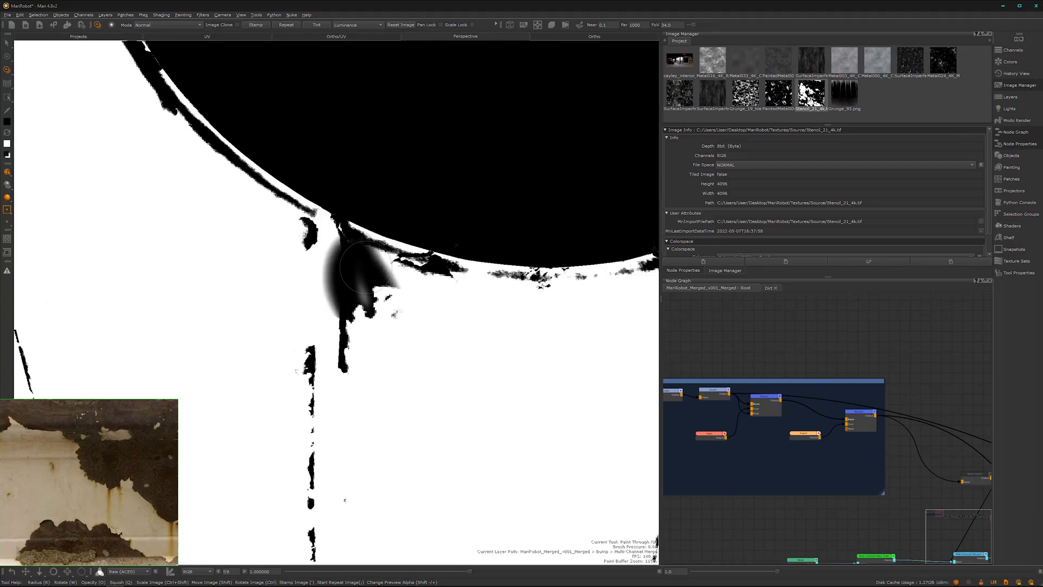
drag(405, 317, 483, 295)
drag(356, 238, 293, 281)
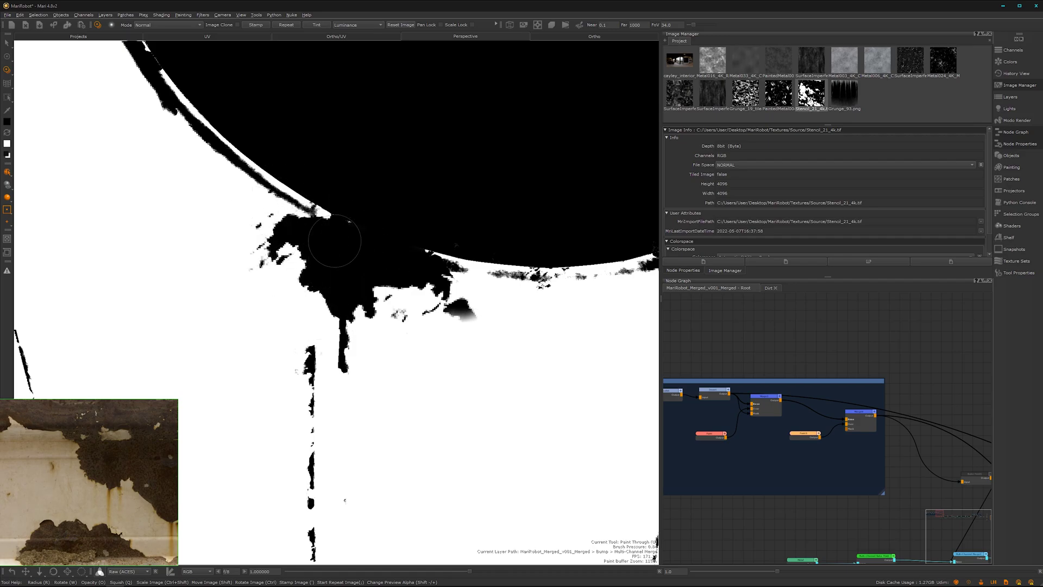
drag(484, 372, 481, 370)
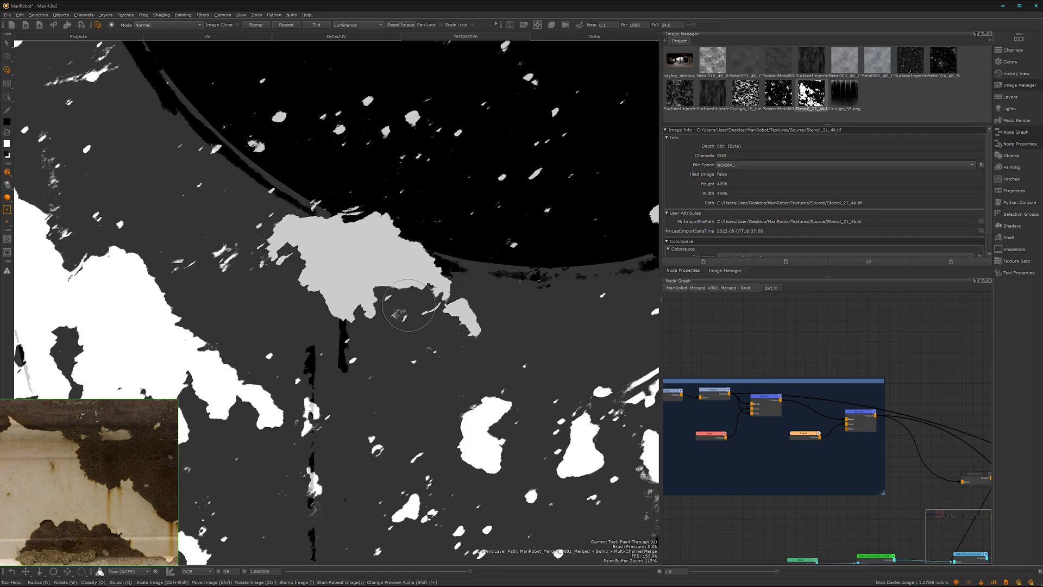
mouse_move(501, 403)
mouse_down()
mouse_move(496, 463)
mouse_move(532, 406)
mouse_up()
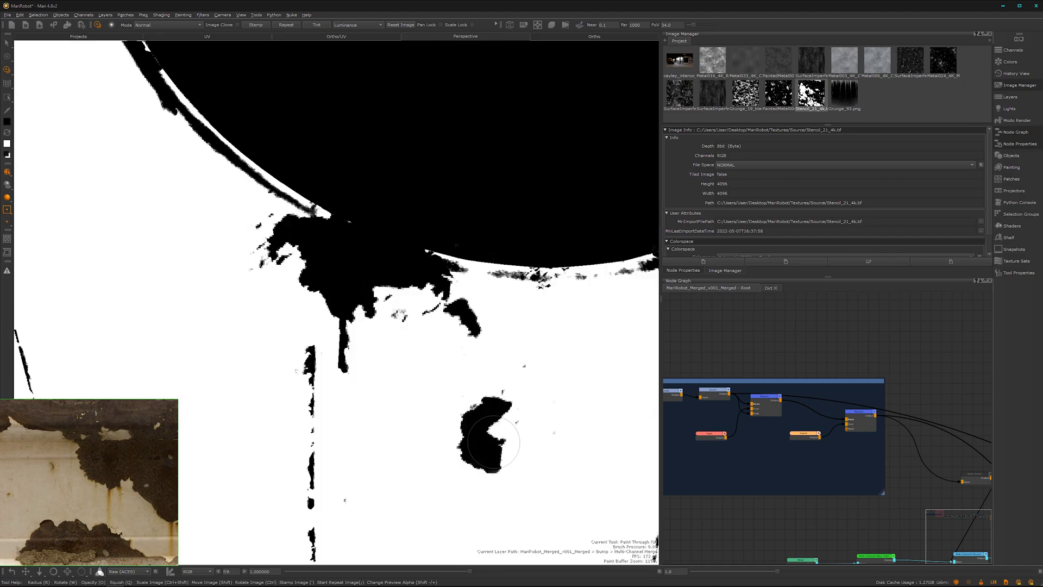
drag(494, 441, 501, 433)
Paint small chips and scratches through the stencil around the large patch below the round chest panel.
mouse_move(404, 359)
mouse_down()
mouse_move(423, 324)
mouse_move(381, 312)
mouse_up()
mouse_move(228, 265)
mouse_down()
mouse_move(215, 274)
mouse_move(268, 247)
mouse_up()
drag(266, 199, 271, 223)
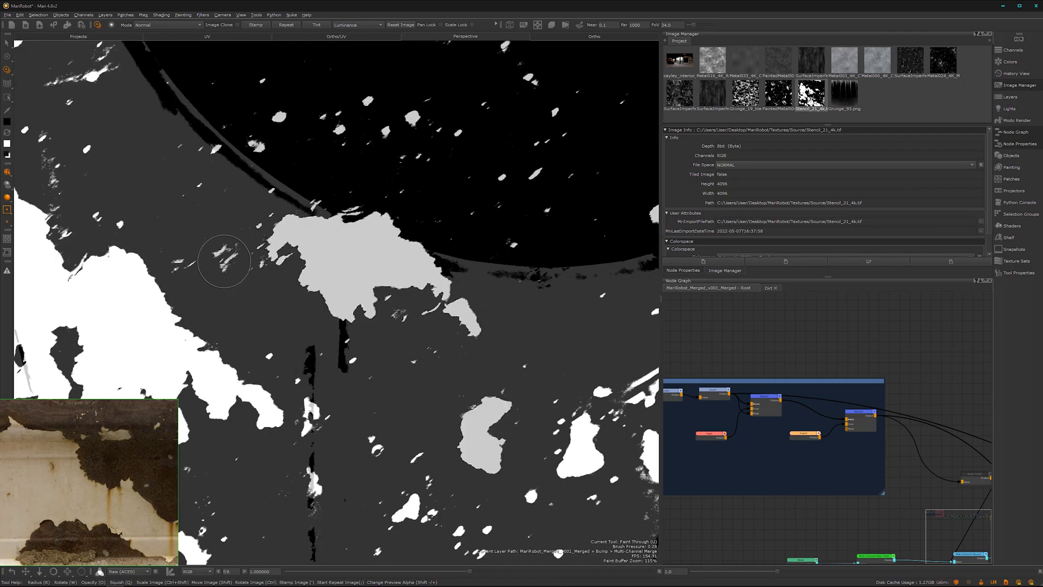
drag(186, 257, 175, 261)
mouse_move(355, 350)
mouse_down()
mouse_move(364, 381)
mouse_move(352, 385)
mouse_up()
drag(272, 351, 299, 360)
drag(397, 376, 386, 387)
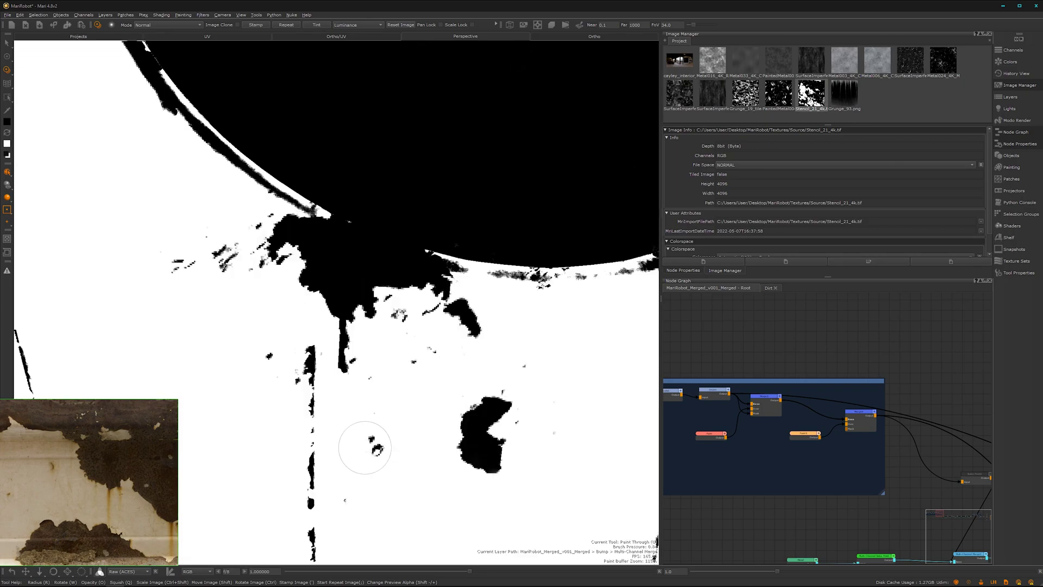
drag(365, 448, 364, 448)
drag(276, 197, 262, 224)
mouse_move(525, 350)
mouse_down()
mouse_move(533, 358)
mouse_move(521, 359)
mouse_up()
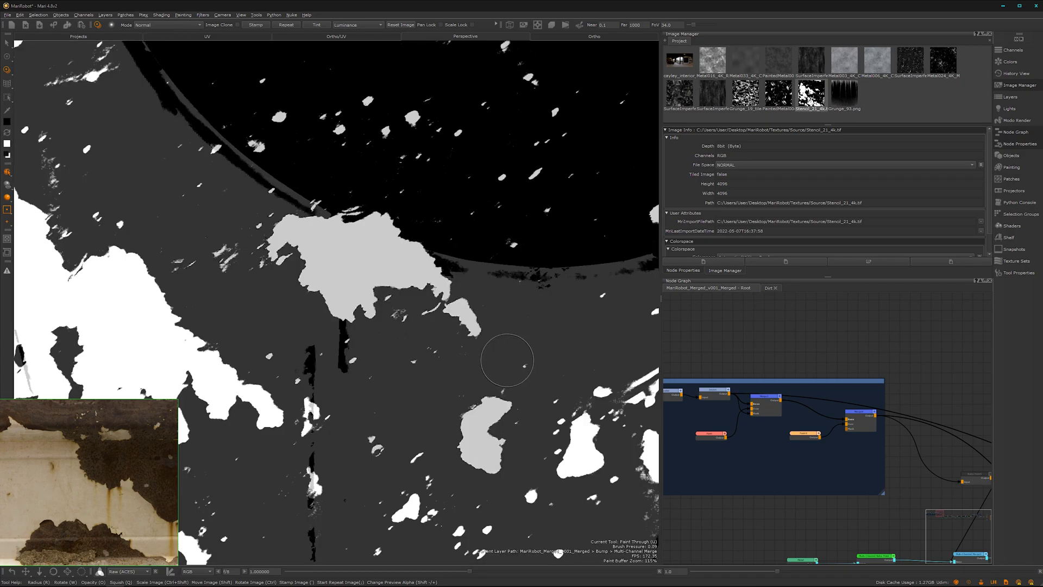
Position the stencil image over the upper side rim of the round chest panel, where the short diagonal seams meet it.
scroll(469, 323, down, 10)
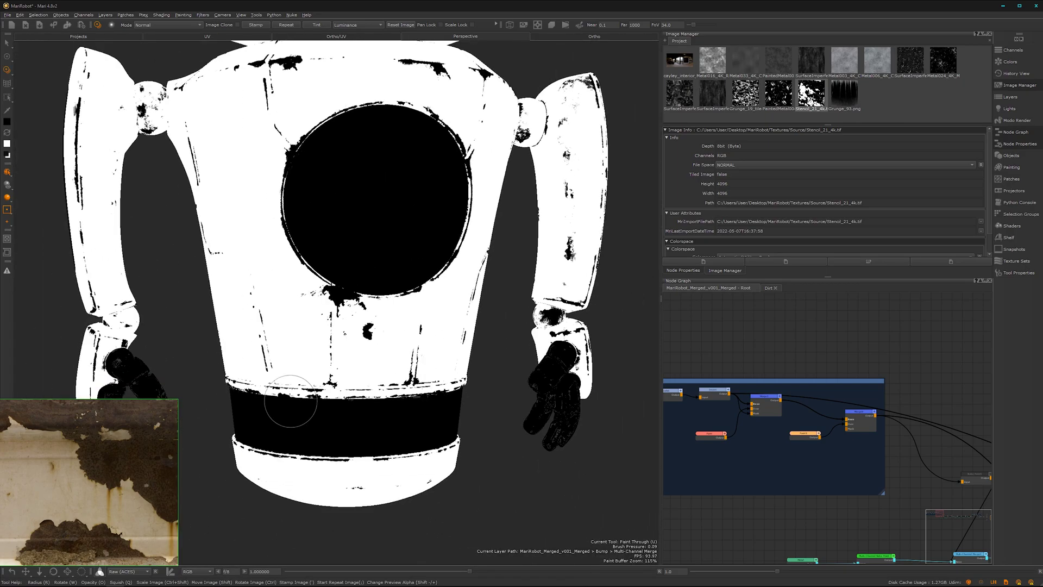
scroll(444, 349, up, 8)
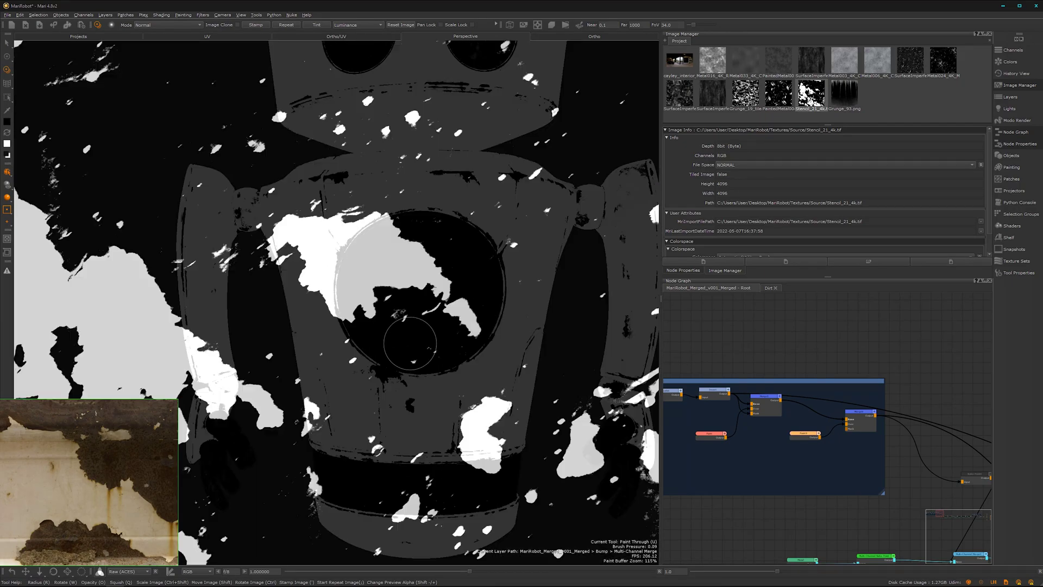
alt+middle_drag(410, 343, 370, 268)
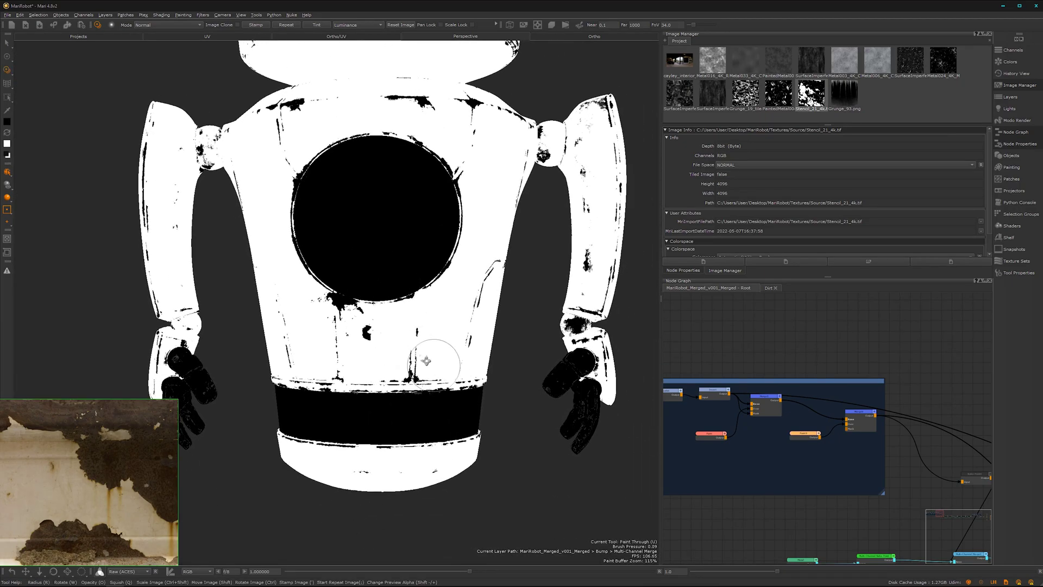
alt+drag(489, 320, 472, 288)
alt+middle_drag(472, 283, 455, 321)
mouse_move(455, 321)
alt+mouse_down()
mouse_move(418, 323)
mouse_move(441, 310)
alt+mouse_up()
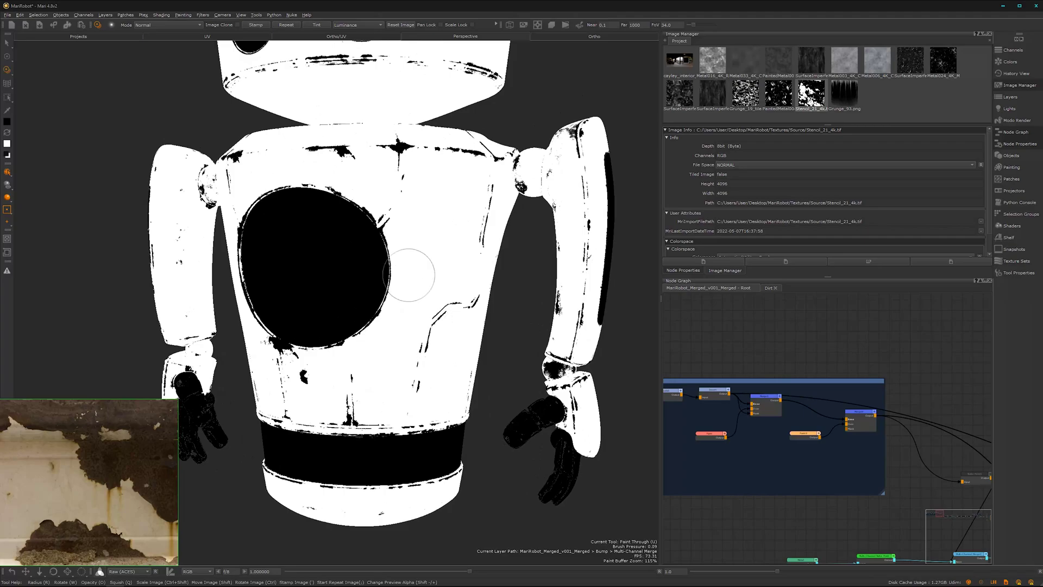
alt+right_drag(414, 275, 489, 233)
alt+middle_drag(489, 233, 414, 356)
alt+right_drag(401, 328, 520, 258)
alt+middle_drag(460, 231, 403, 296)
mouse_move(373, 302)
shift+mouse_down()
mouse_move(419, 279)
mouse_move(511, 193)
shift+mouse_up()
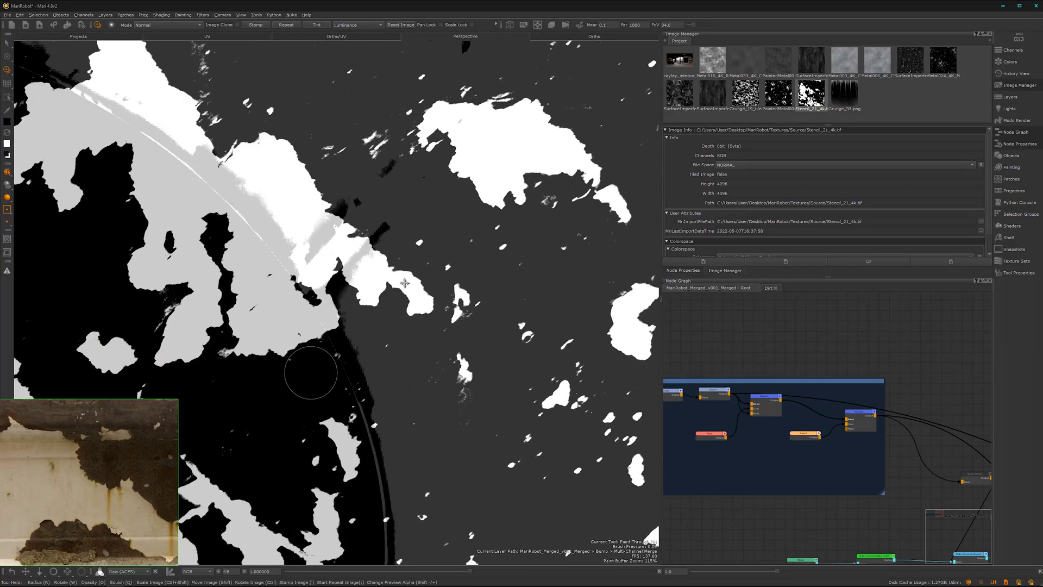
shift+drag(312, 375, 458, 228)
mouse_move(340, 354)
shift+mouse_down()
mouse_move(311, 301)
mouse_move(275, 297)
shift+mouse_up()
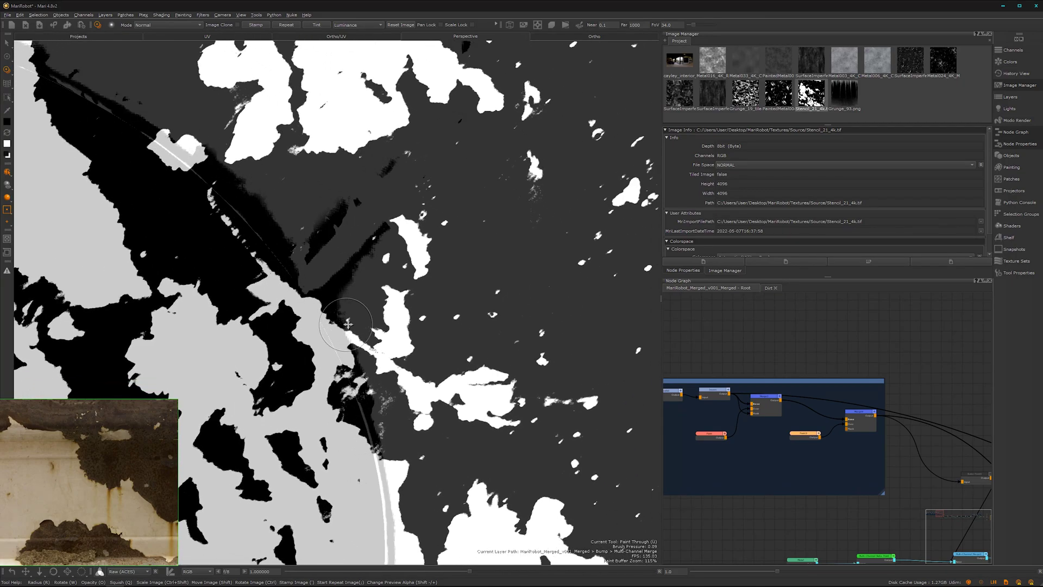
mouse_move(345, 325)
shift+mouse_down()
mouse_move(392, 322)
mouse_move(382, 339)
mouse_move(395, 324)
mouse_move(338, 235)
shift+mouse_up()
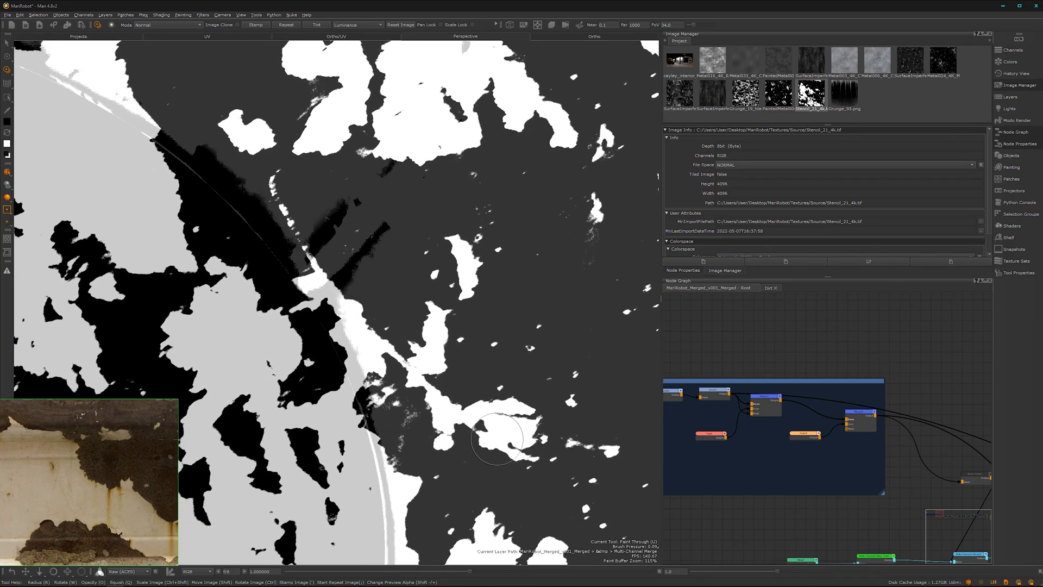
shift+drag(382, 296, 381, 302)
Paint branching damage outward from the round panel's rim at the diagonal seams, with small flakes around it.
drag(289, 214, 355, 331)
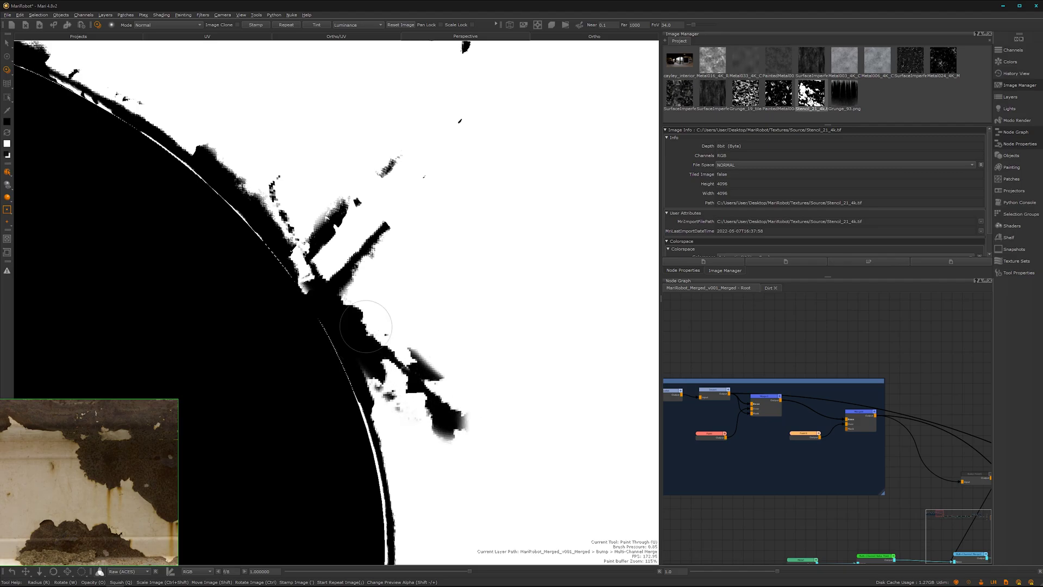
drag(377, 356, 371, 402)
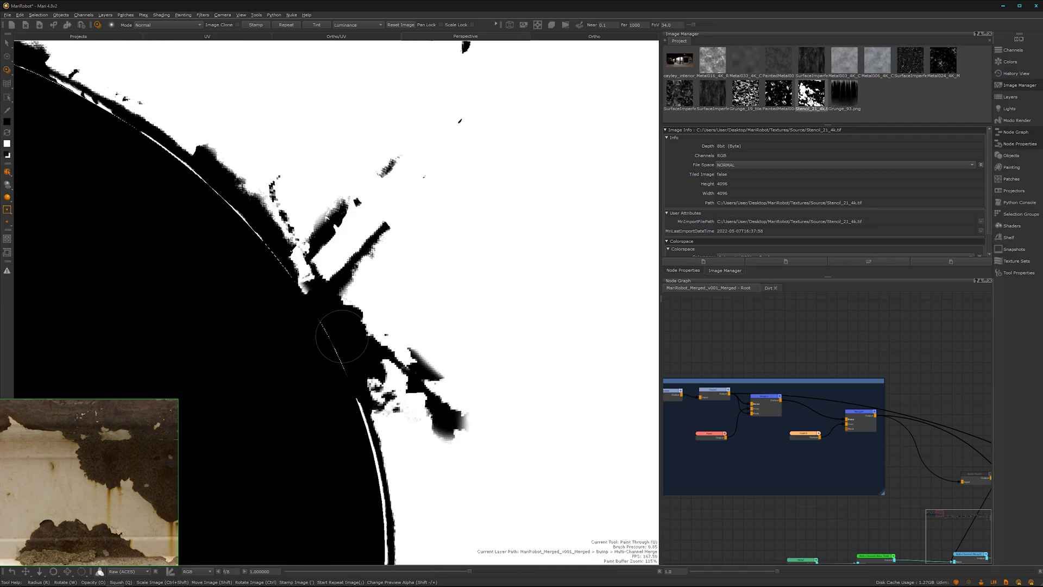
drag(270, 192, 268, 215)
mouse_move(417, 359)
mouse_down()
mouse_move(410, 342)
mouse_move(459, 336)
mouse_move(438, 324)
mouse_up()
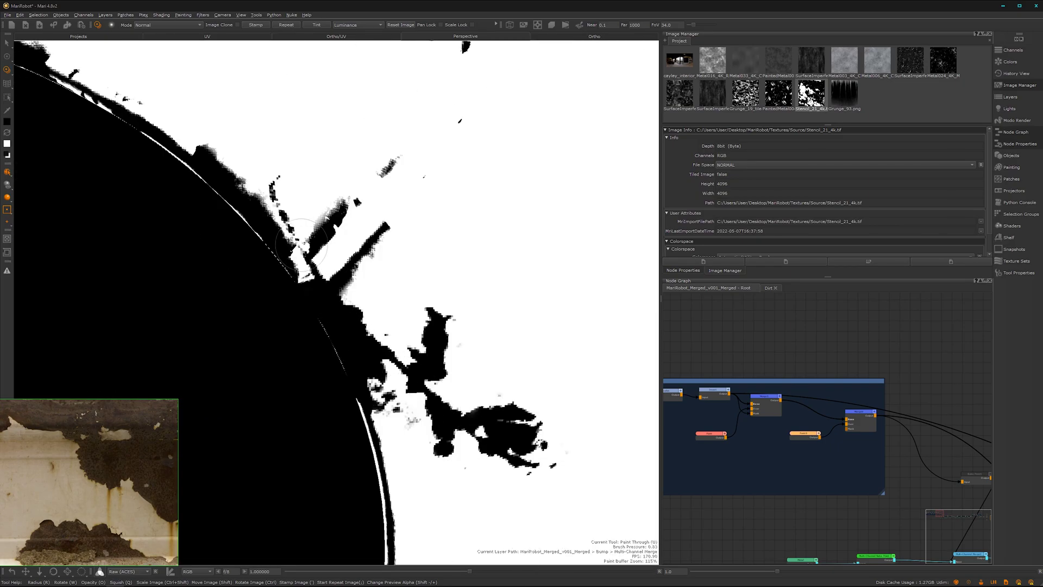
drag(263, 175, 284, 211)
mouse_move(459, 349)
mouse_down()
mouse_move(478, 353)
mouse_move(468, 380)
mouse_up()
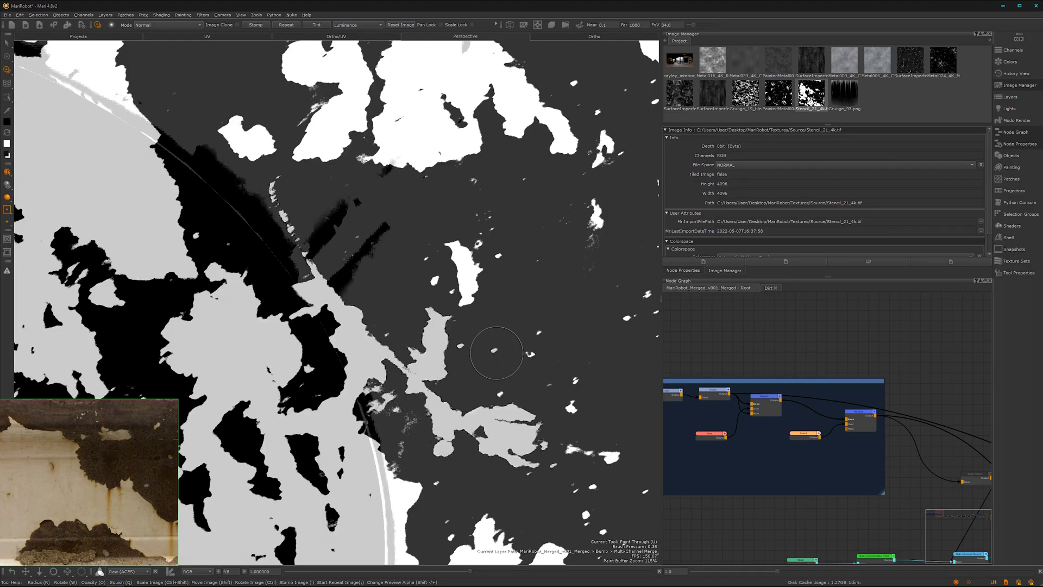
Trim the damage patch beside the robot's arm edge with white, swap the foreground back to black, and retouch the patch through the stencil.
alt+right_drag(496, 353, 293, 399)
alt+middle_drag(293, 399, 353, 356)
mouse_move(353, 356)
alt+mouse_down()
mouse_move(452, 346)
mouse_move(401, 344)
mouse_move(428, 354)
mouse_move(345, 367)
alt+mouse_up()
scroll(344, 358, up, 5)
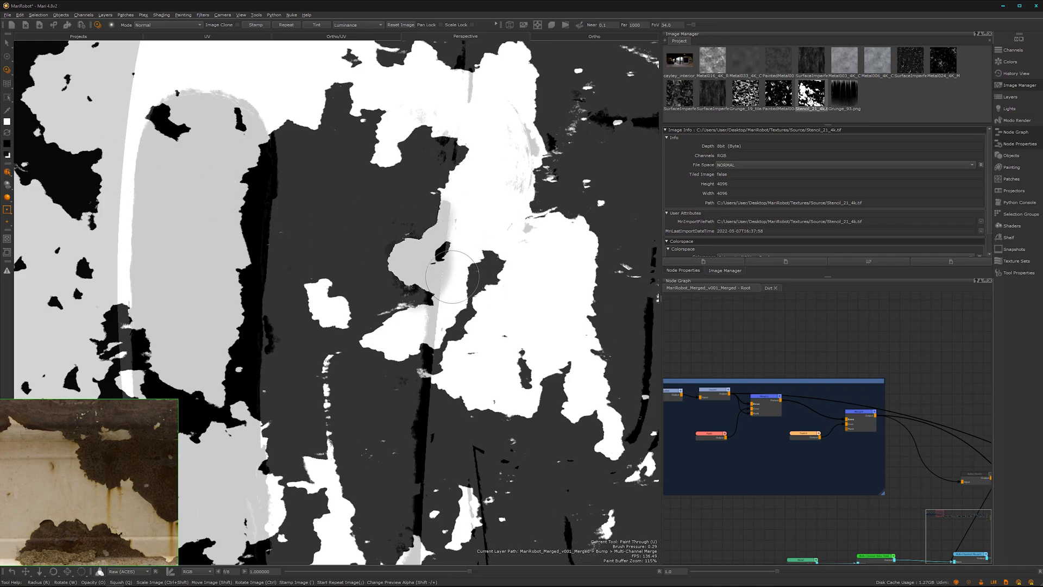
drag(450, 285, 452, 264)
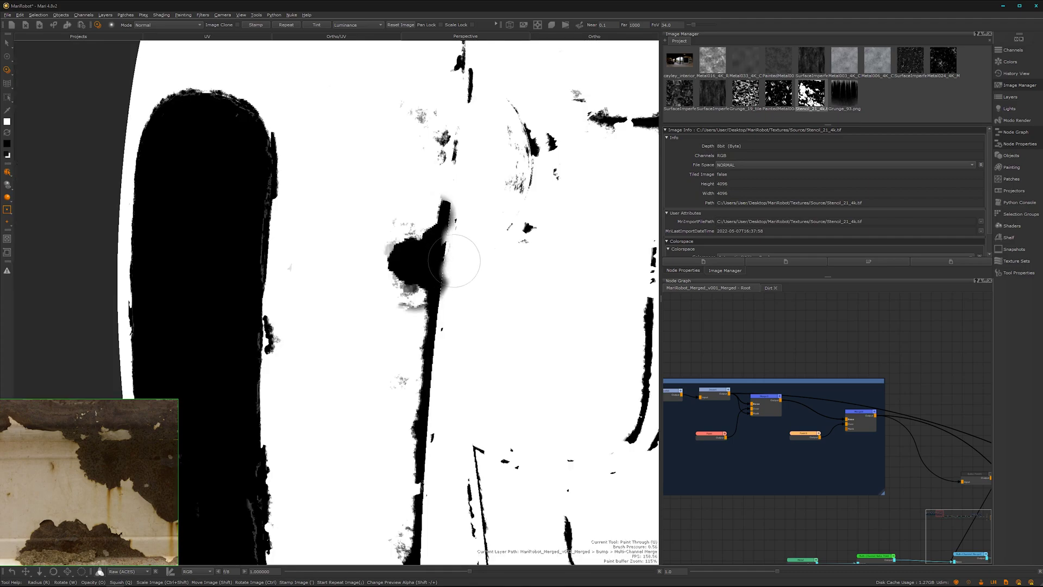
drag(456, 254, 440, 263)
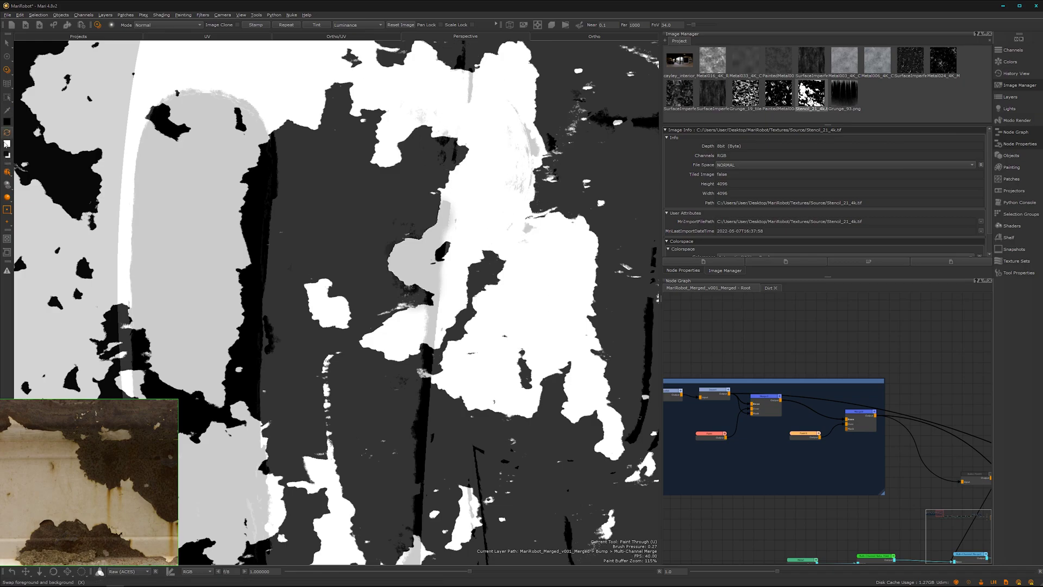
drag(414, 262, 403, 269)
alt+right_drag(483, 292, 405, 341)
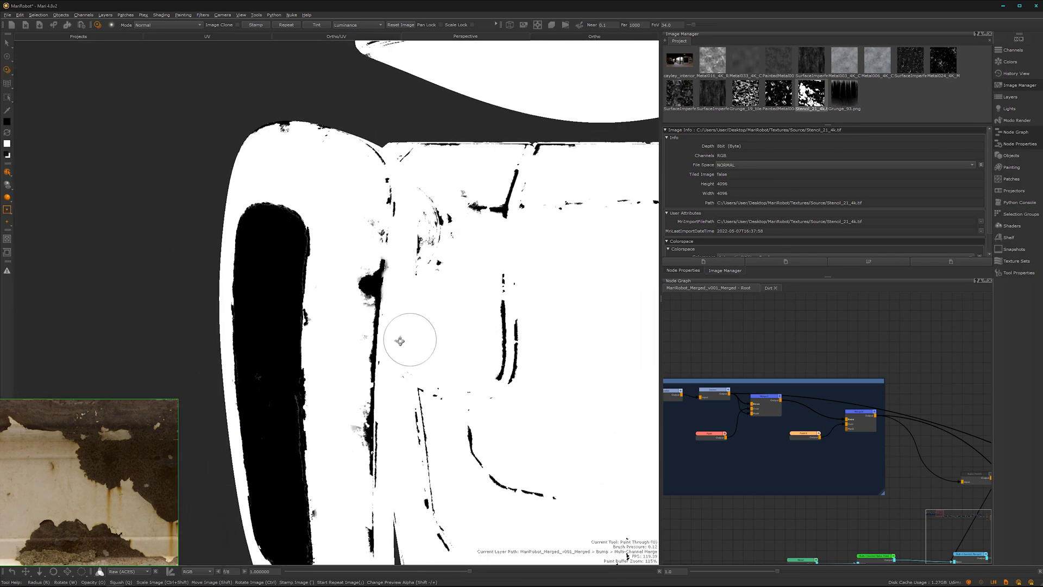
Enlarge the damage patch on the arm's edge seam below the shoulder, painting black through the repositioned and rescaled stencil.
alt+drag(403, 341, 365, 339)
alt+middle_drag(365, 338, 502, 334)
alt+right_drag(434, 320, 472, 266)
alt+middle_drag(435, 247, 309, 288)
mouse_move(401, 249)
shift+mouse_down()
mouse_move(475, 171)
mouse_move(469, 164)
mouse_move(456, 195)
shift+mouse_up()
drag(363, 259, 389, 233)
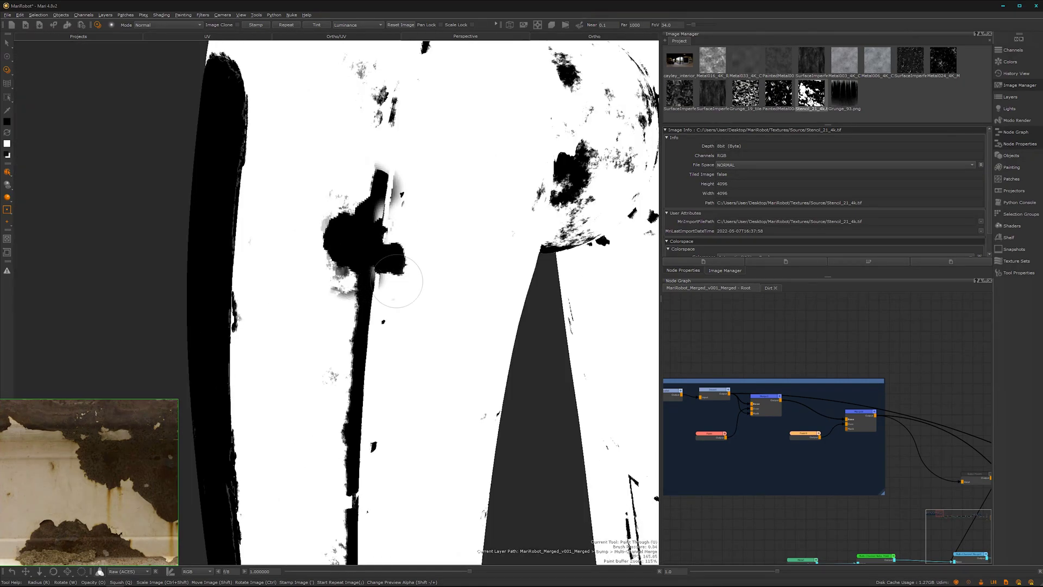
mouse_move(396, 281)
mouse_down()
mouse_move(409, 192)
mouse_move(362, 223)
mouse_up()
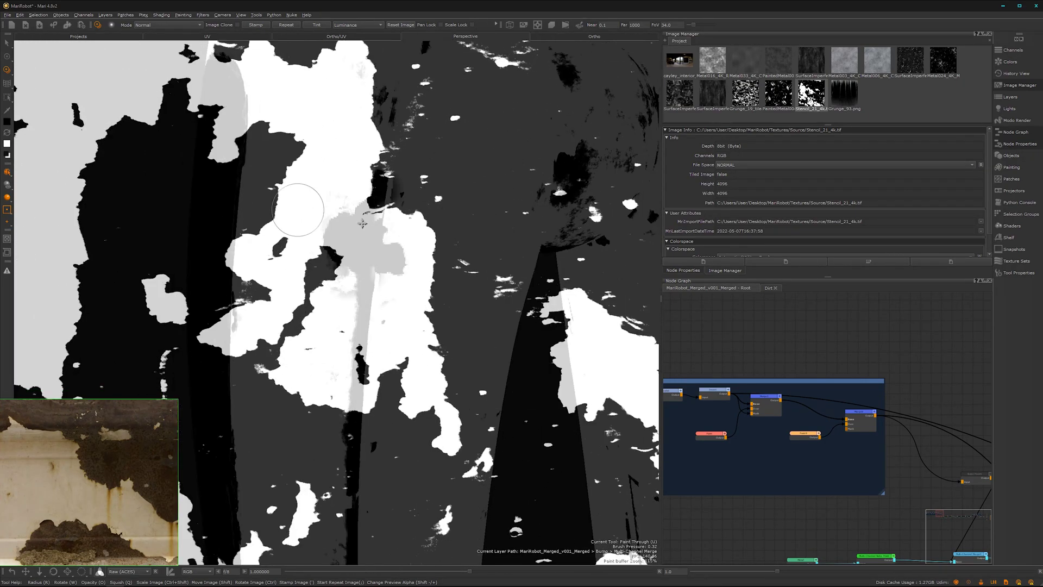
mouse_move(298, 210)
ctrl+shift+mouse_down()
mouse_move(389, 220)
mouse_move(381, 223)
ctrl+shift+mouse_up()
mouse_move(380, 187)
ctrl+shift+mouse_down()
mouse_move(377, 278)
mouse_move(383, 260)
ctrl+shift+mouse_up()
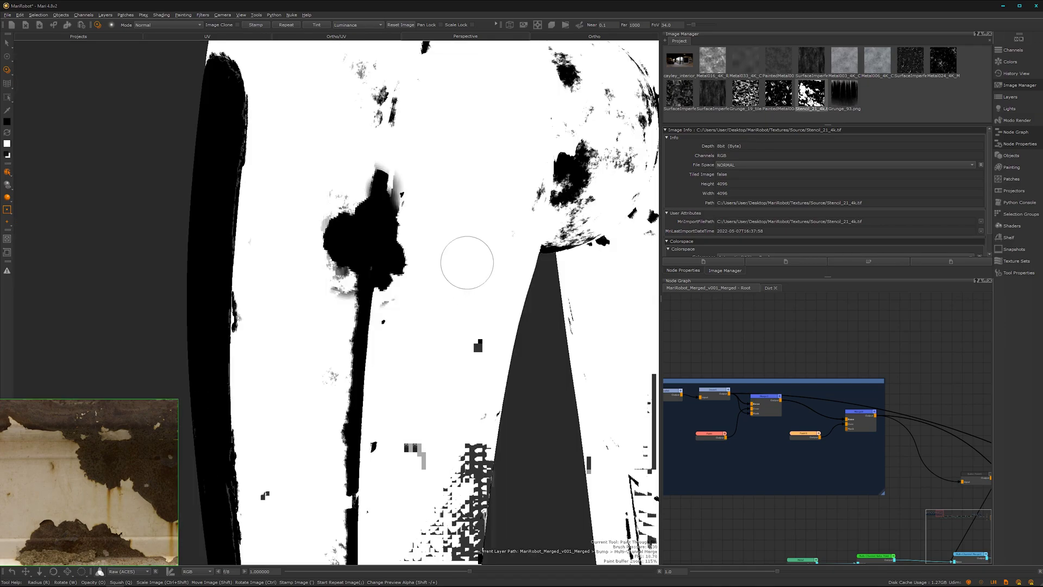
Fit the stencil image over the opposite forearm's upper rim below the elbow joint and paint a damage patch there.
alt+right_drag(468, 263, 371, 394)
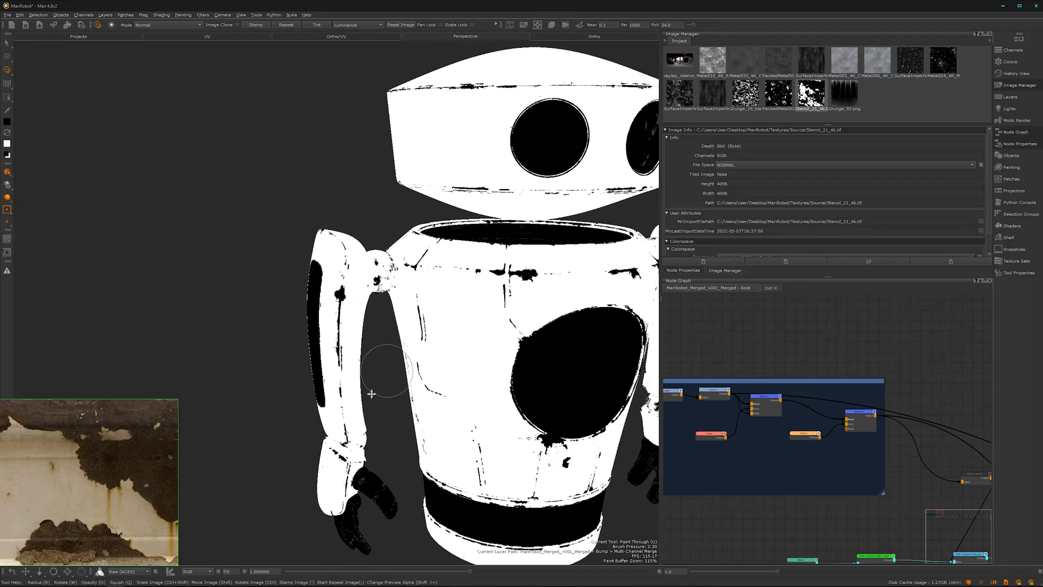
alt+middle_drag(456, 419, 412, 335)
alt+drag(413, 335, 348, 323)
alt+middle_drag(508, 249, 367, 259)
alt+drag(470, 274, 403, 306)
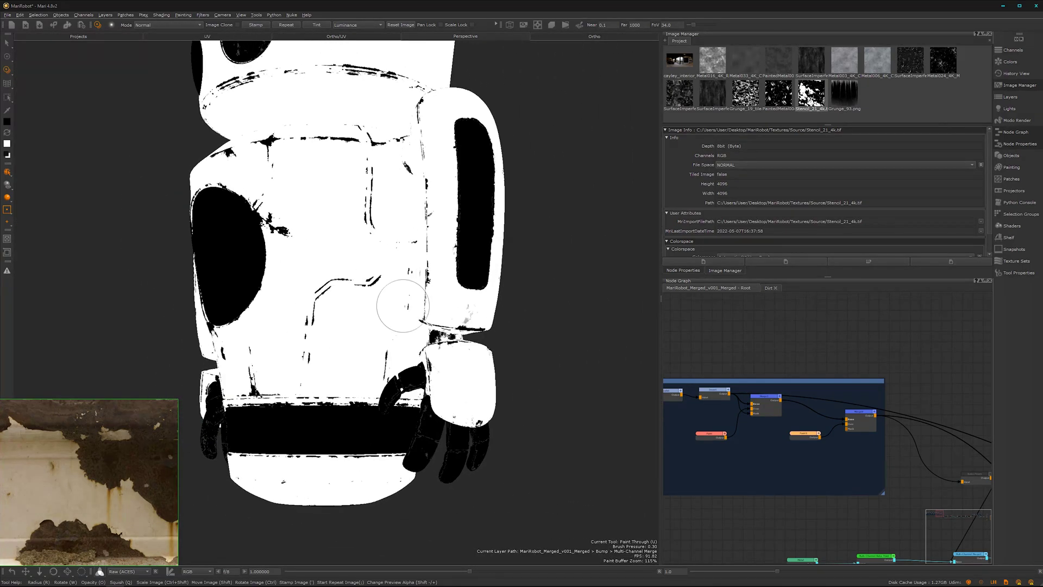
alt+right_drag(403, 306, 483, 266)
alt+middle_drag(592, 359, 370, 285)
alt+drag(410, 304, 375, 335)
alt+middle_drag(375, 335, 404, 358)
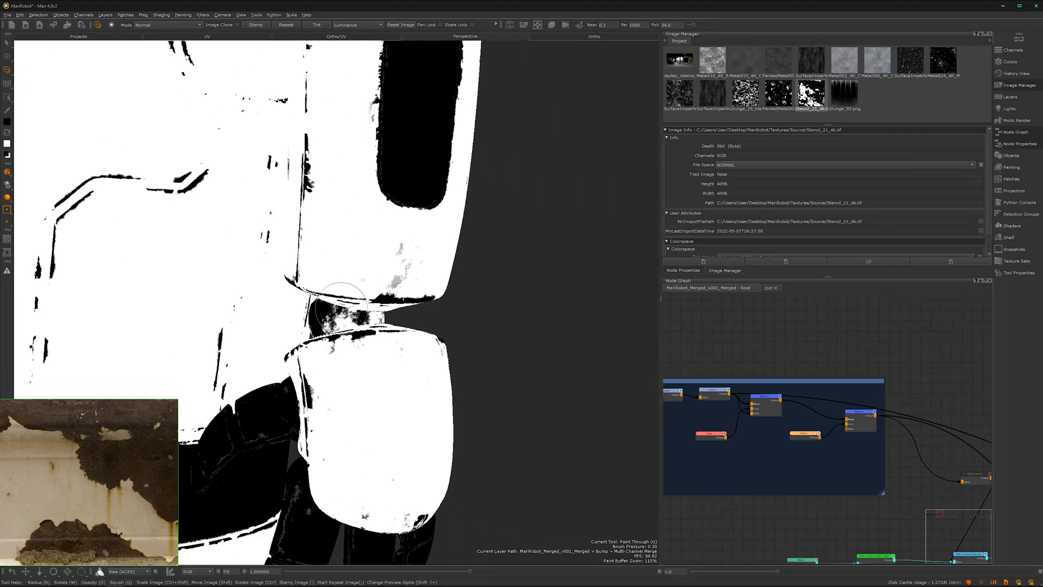
alt+right_drag(341, 308, 369, 296)
alt+drag(384, 368, 413, 369)
alt+right_drag(397, 375, 436, 351)
mouse_move(436, 351)
alt+middle_down()
mouse_move(412, 311)
mouse_move(411, 234)
alt+middle_up()
key(u)
ctrl+shift+drag(470, 333, 530, 380)
mouse_move(370, 340)
shift+mouse_down()
mouse_move(470, 339)
mouse_move(488, 325)
shift+mouse_up()
drag(420, 291, 420, 296)
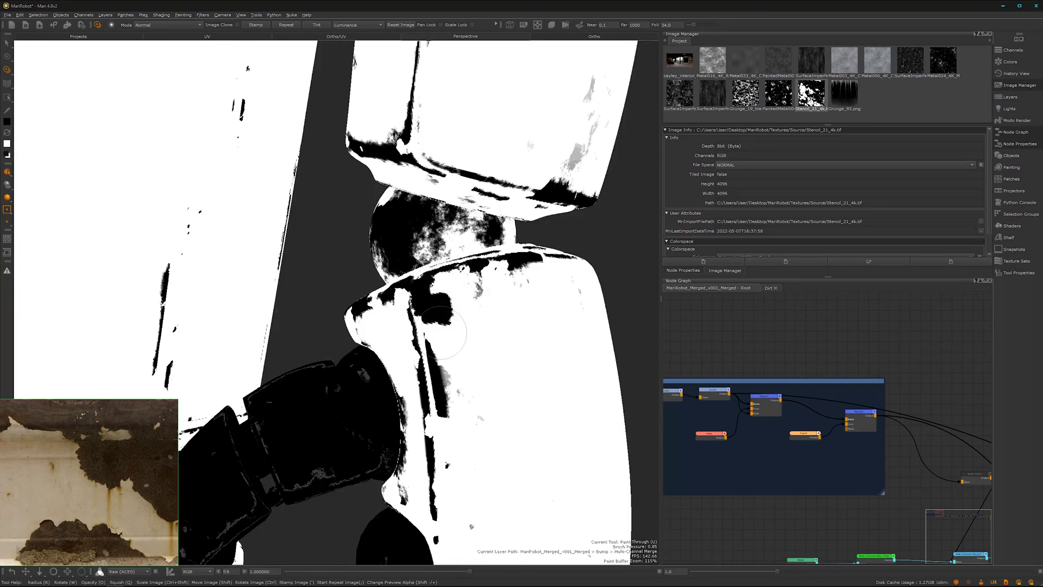
Extend the forearm damage along its seam, shift the stencil, and retouch the patch with white as the foreground color.
mouse_move(468, 327)
mouse_down()
mouse_move(486, 327)
mouse_move(497, 429)
mouse_move(532, 502)
mouse_move(500, 394)
mouse_move(507, 431)
mouse_move(528, 435)
mouse_move(489, 326)
mouse_move(409, 527)
mouse_up()
shift+drag(502, 353, 467, 447)
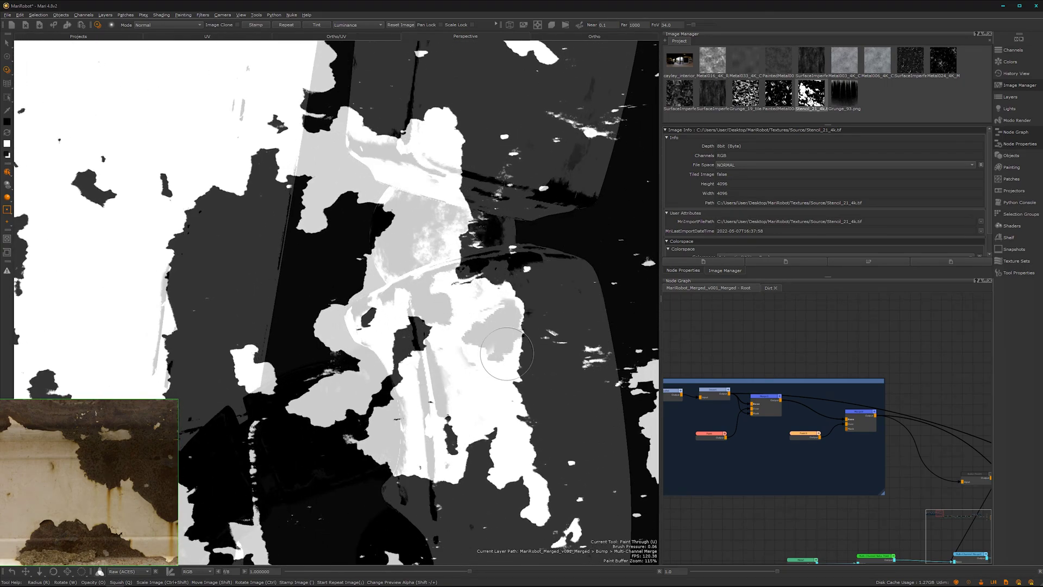
key(x)
drag(472, 365, 468, 376)
Switch to the Select tool, open the properties of the bake point fed by the edge mask's merge, and bake it again.
alt+right_drag(536, 331, 289, 376)
alt+middle_drag(289, 375, 382, 426)
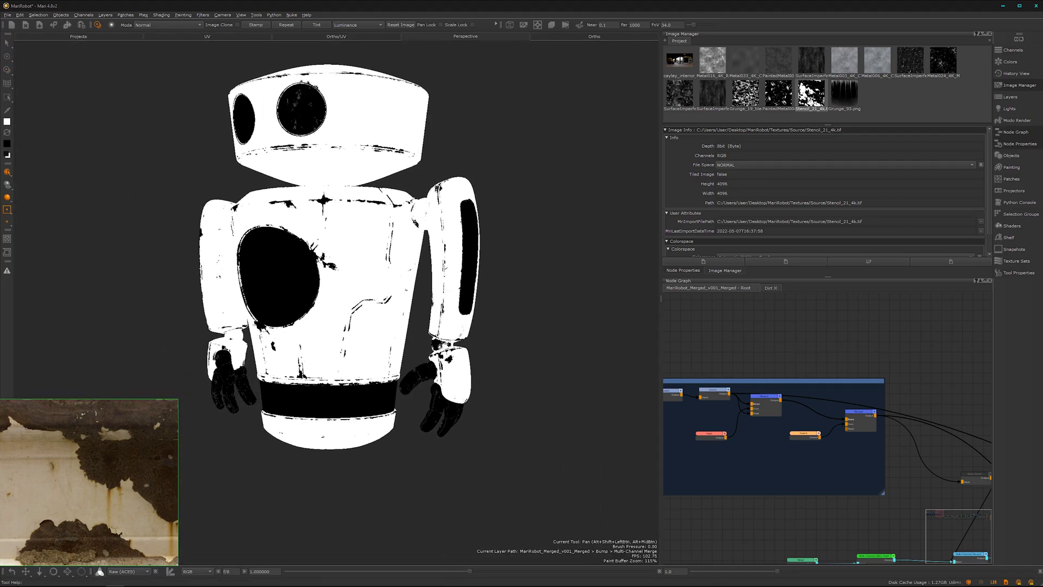
alt+drag(414, 336, 461, 357)
key(s)
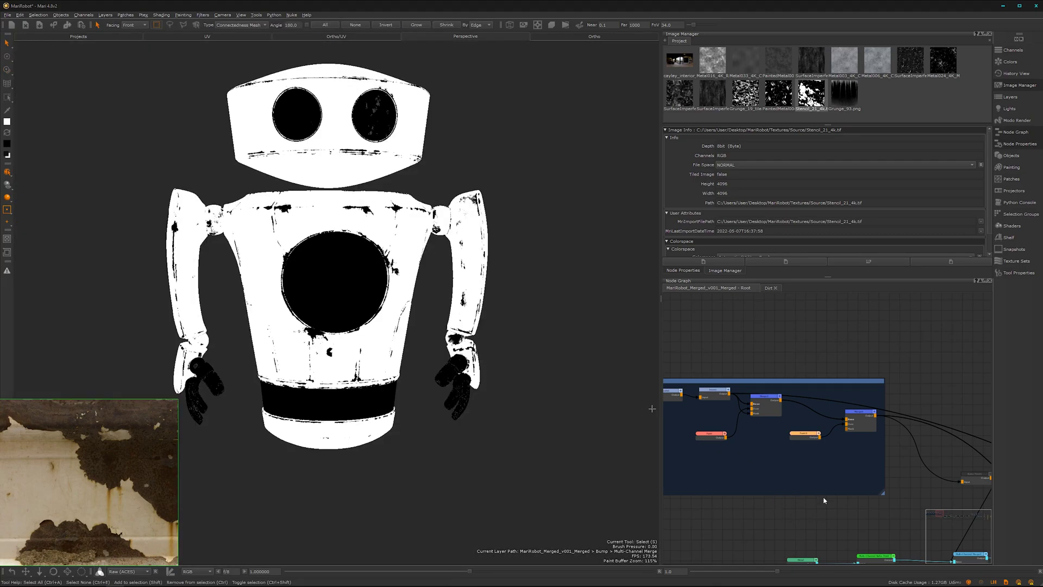
scroll(824, 500, down, 2)
middle_drag(854, 465, 731, 428)
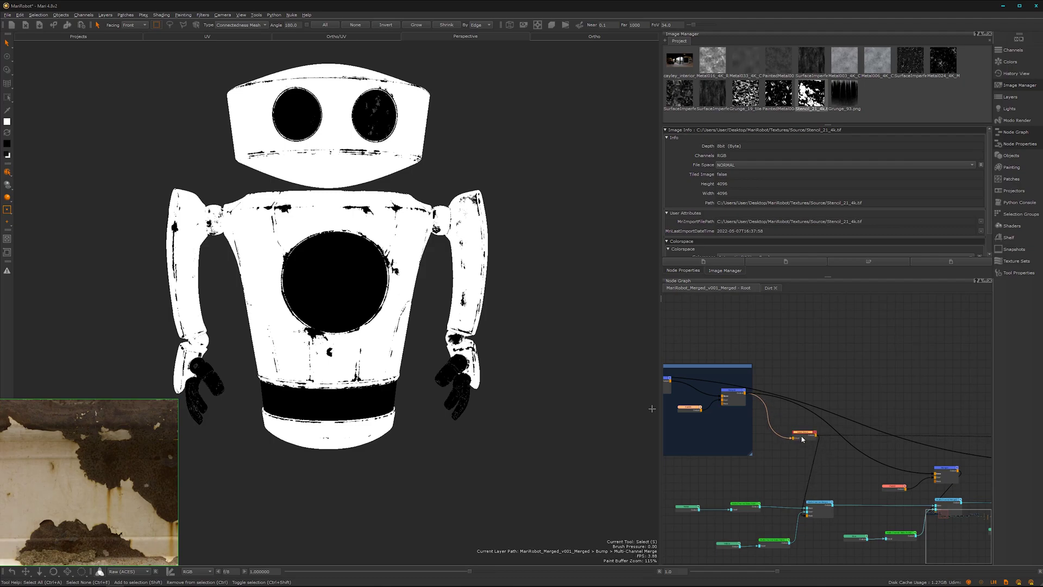
scroll(426, 324, up, 5)
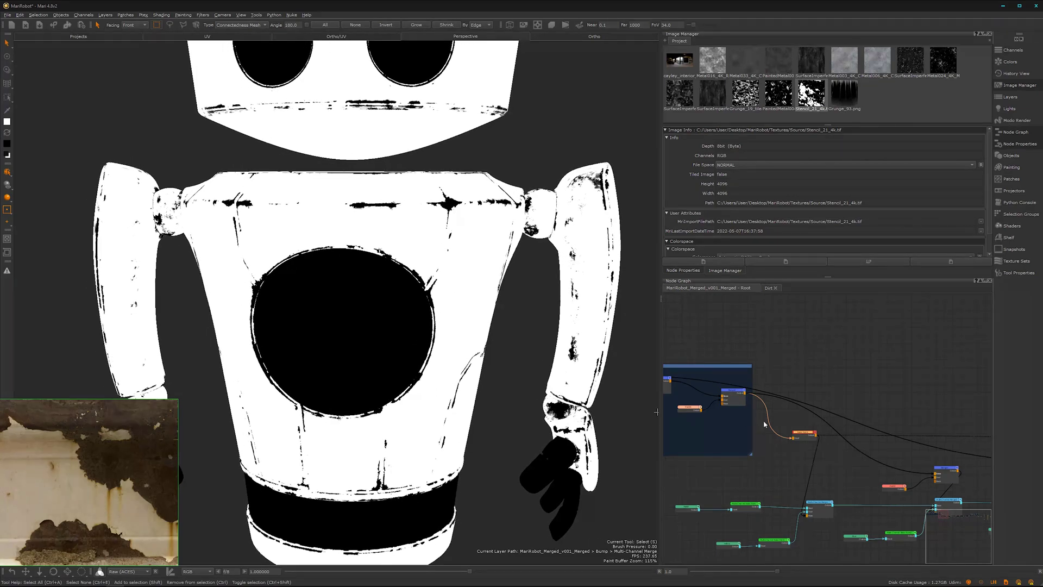
double_click(801, 436)
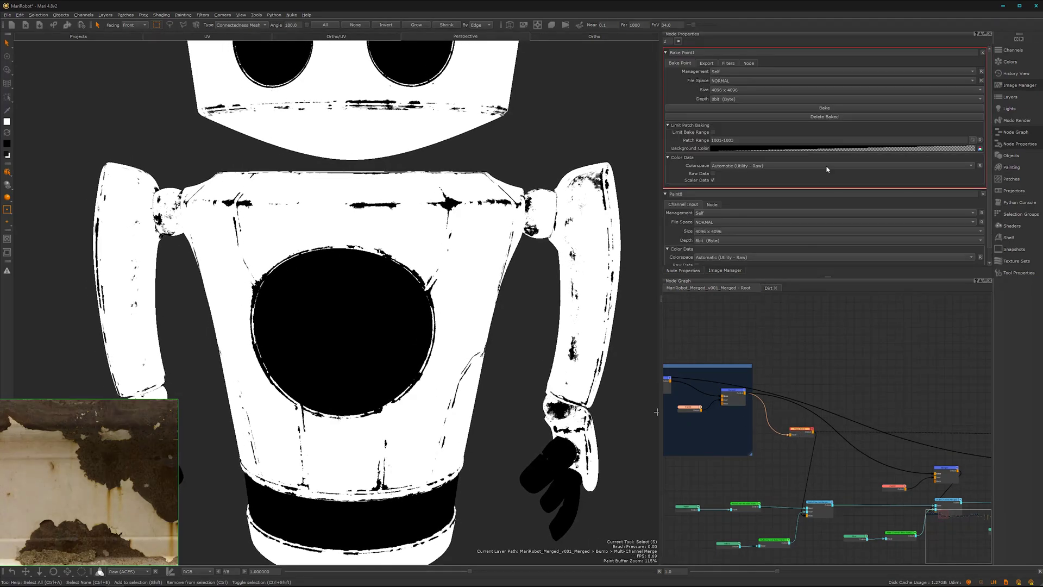
click(827, 108)
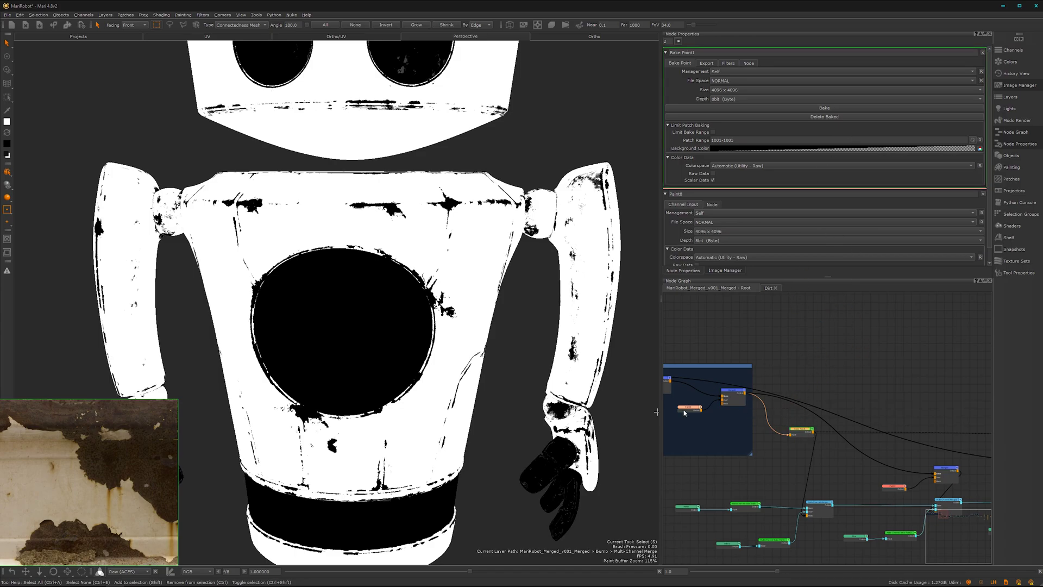
Inspect the baked damage mask on the robot's torso and the chain of material merges in the node graph.
mouse_move(427, 380)
alt+mouse_down()
mouse_move(399, 373)
mouse_move(424, 380)
alt+mouse_up()
alt+middle_drag(418, 394, 437, 345)
scroll(854, 427, up, 1)
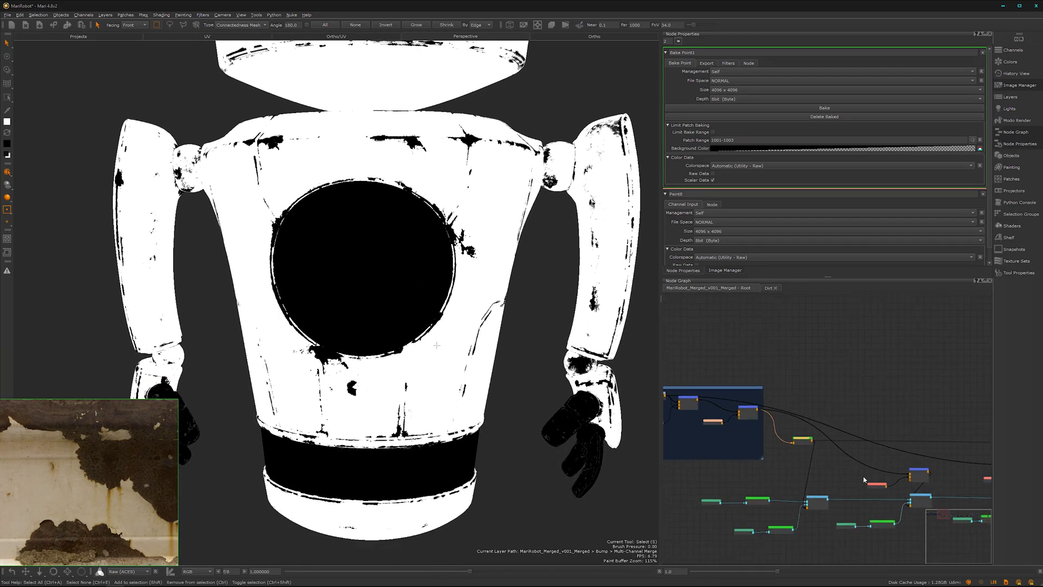
middle_drag(885, 479, 719, 426)
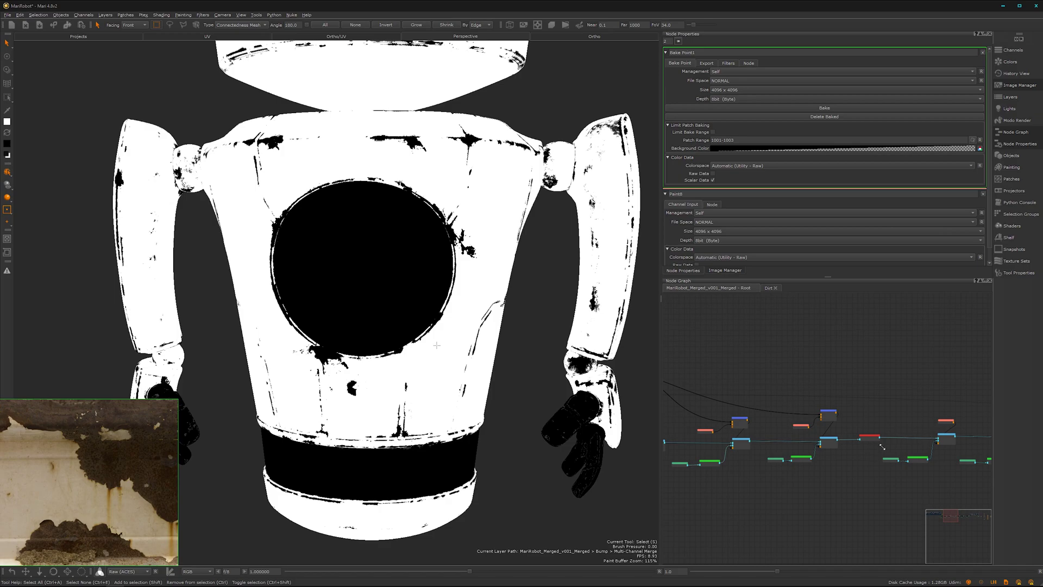
scroll(892, 441, down, 4)
middle_drag(892, 446, 738, 455)
middle_drag(807, 446, 805, 445)
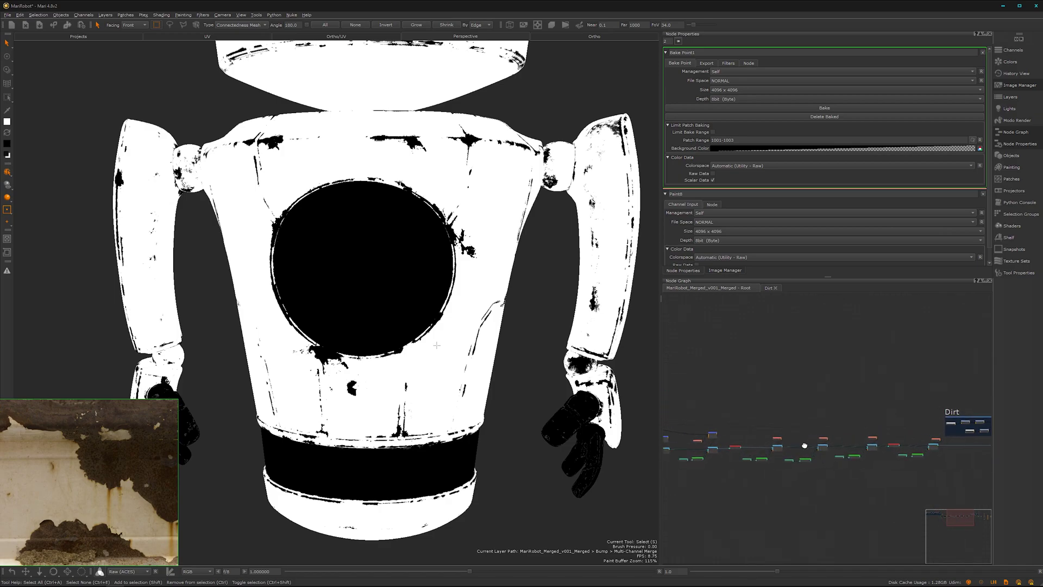
scroll(805, 446, up, 5)
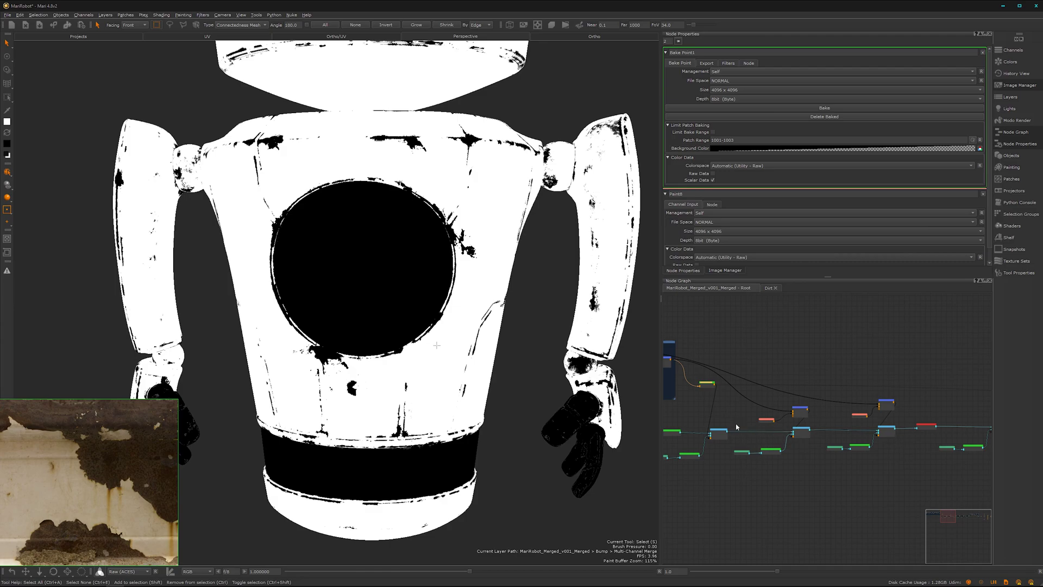
scroll(809, 424, up, 3)
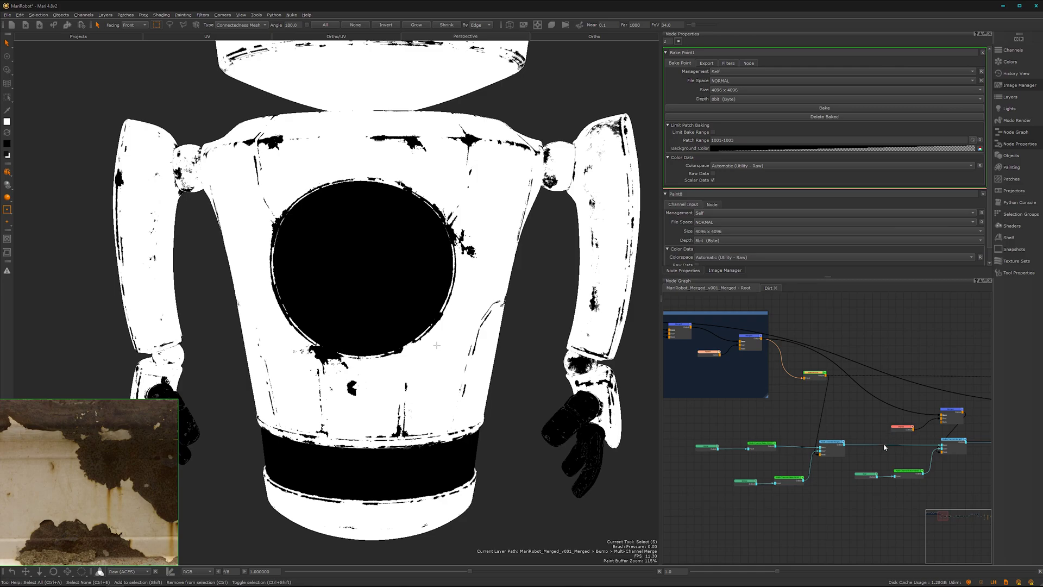
scroll(818, 430, down, 5)
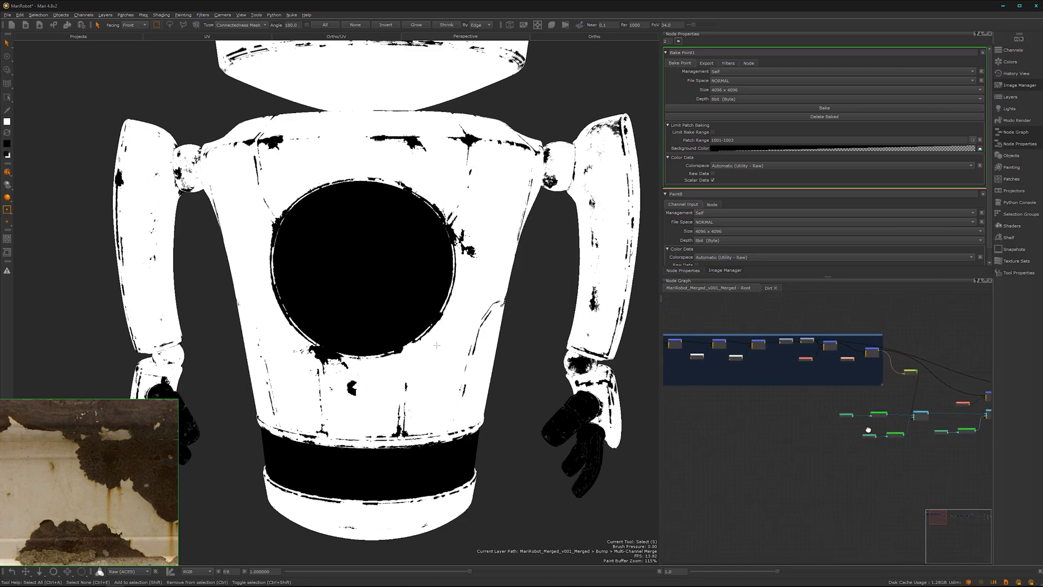
scroll(811, 432, up, 2)
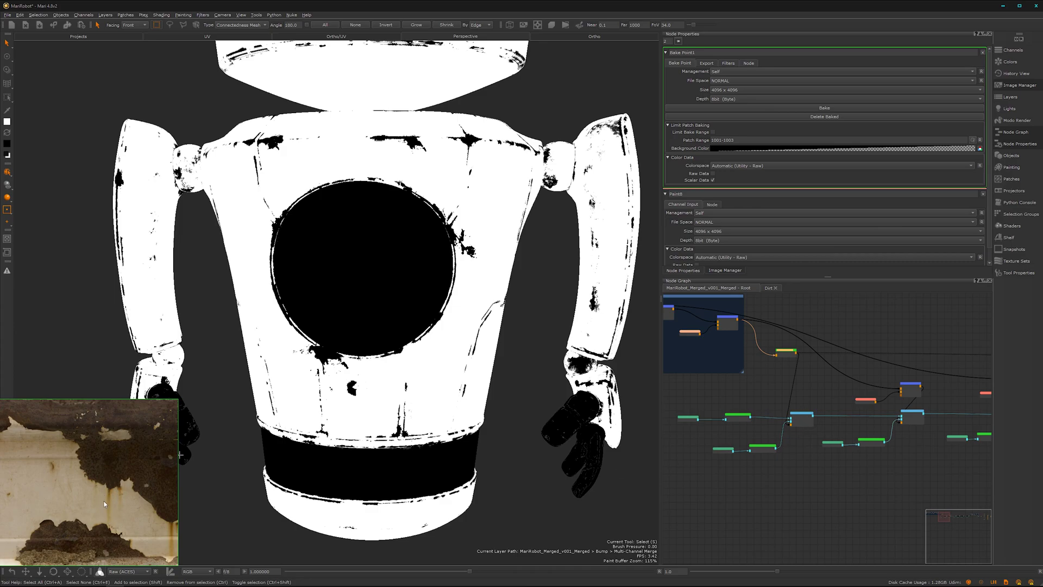
Display the Diffuse Color channel of the first Multi-Channel Merge on the robot.
click(805, 420)
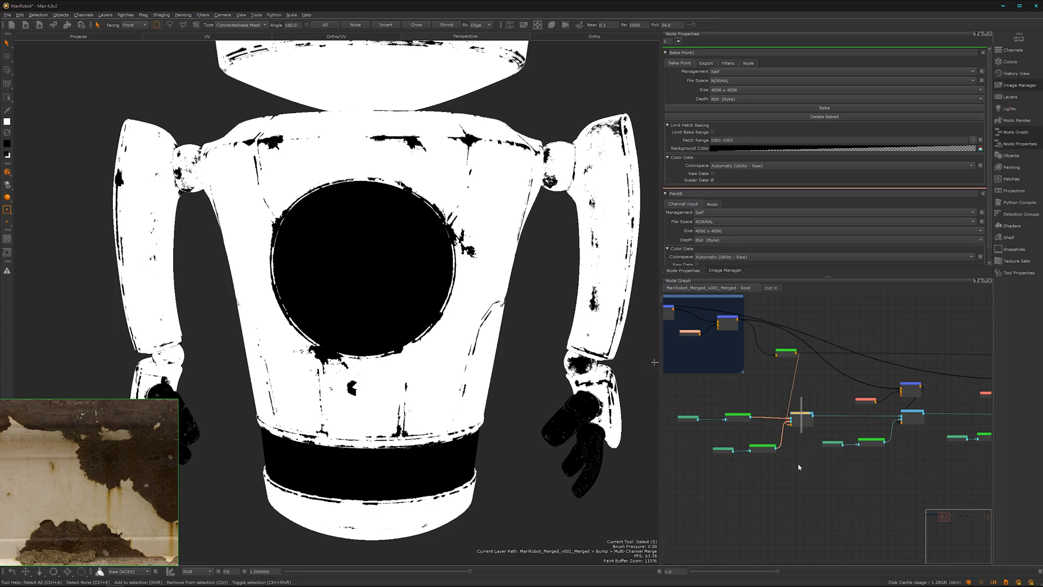
key(1)
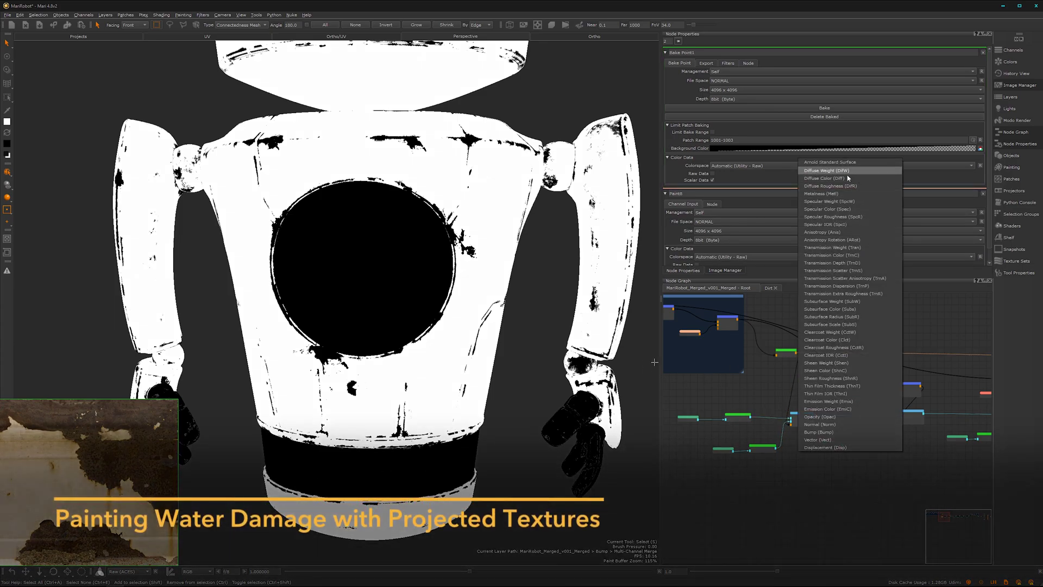
click(833, 178)
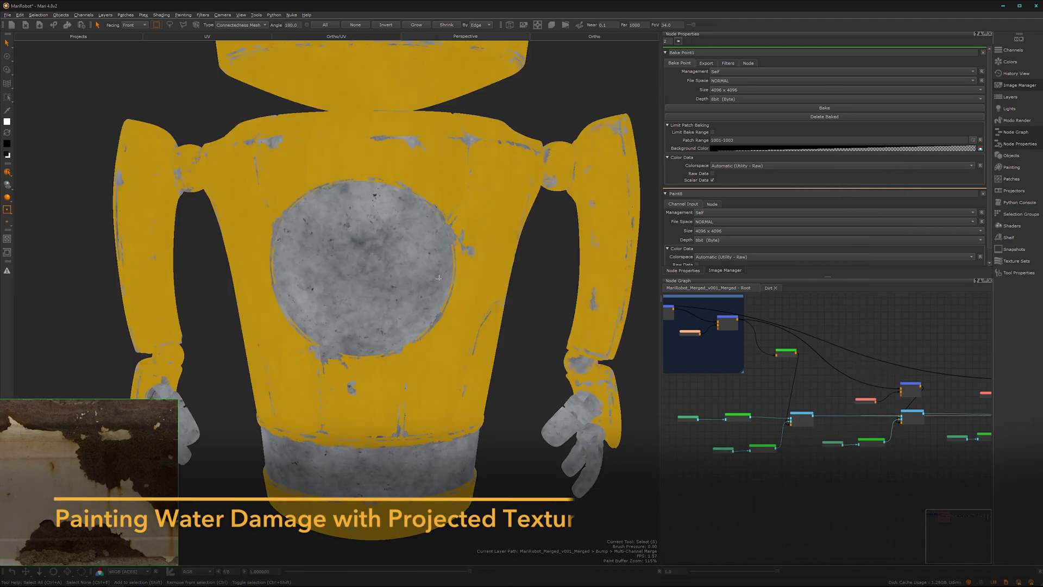
alt+middle_drag(383, 266, 375, 332)
alt+drag(375, 332, 402, 336)
Disable the Multi-Channel Bake Point fed by the Yellow material and open the Yellow material's internal node network.
scroll(813, 437, up, 5)
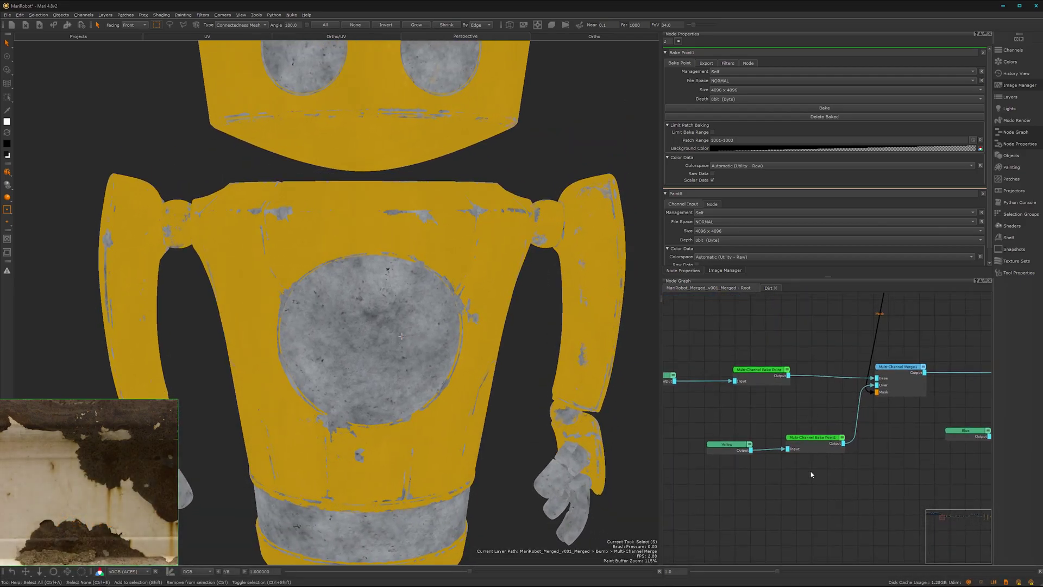
click(812, 438)
drag(738, 445, 734, 446)
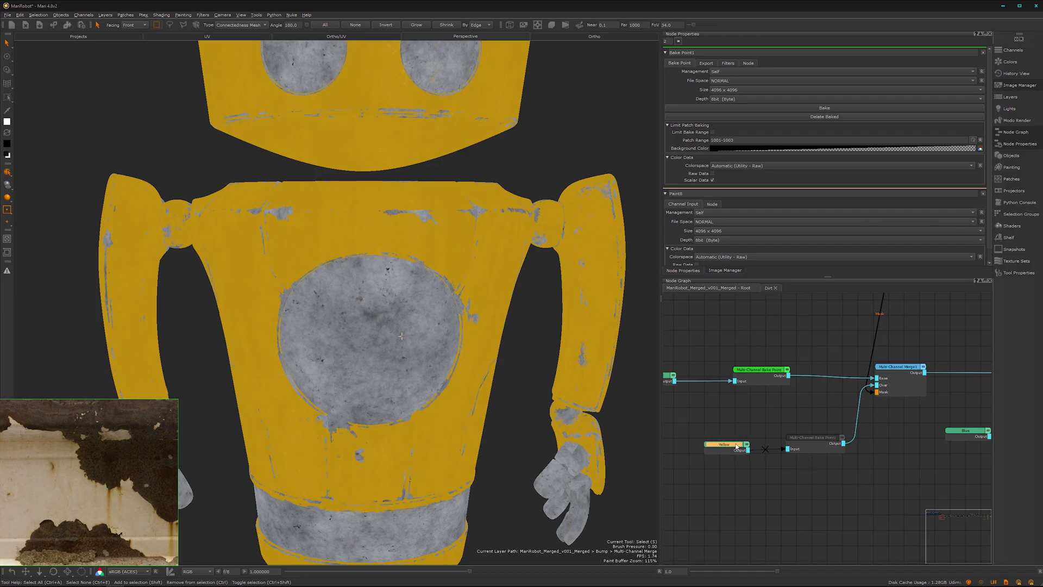
double_click(734, 445)
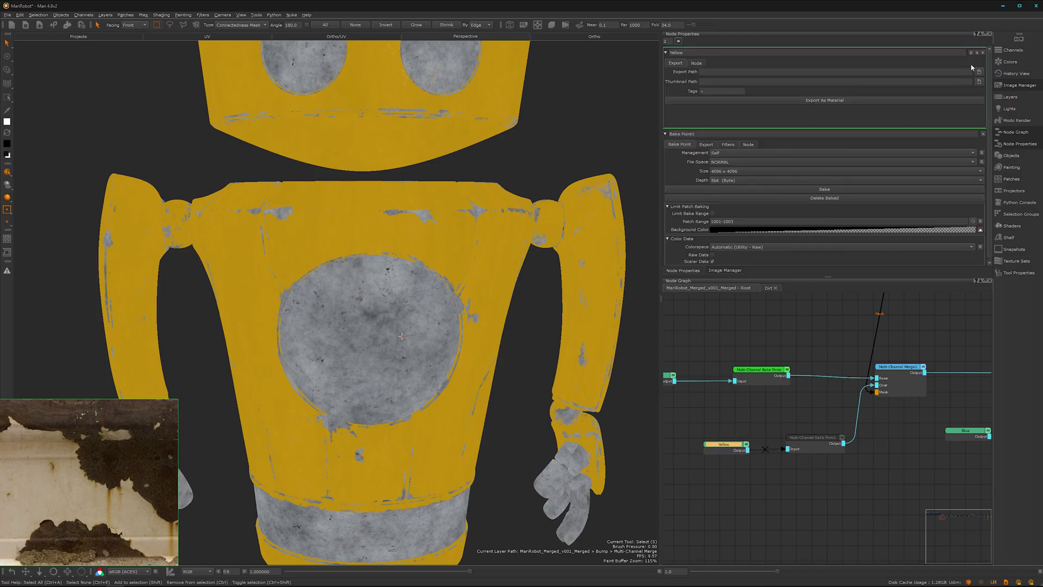
click(976, 53)
Select the node cluster beside the output column in the Yellow network and move it away to make room for new nodes.
scroll(843, 410, up, 5)
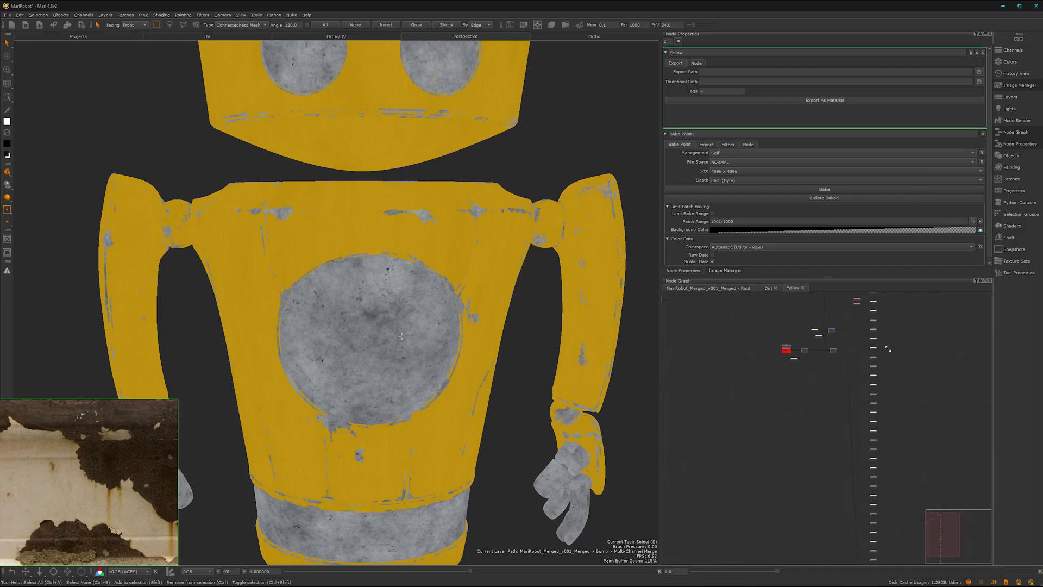
drag(868, 315, 706, 511)
drag(844, 337, 748, 336)
alt+right_drag(770, 367, 888, 310)
alt+middle_drag(803, 349, 801, 391)
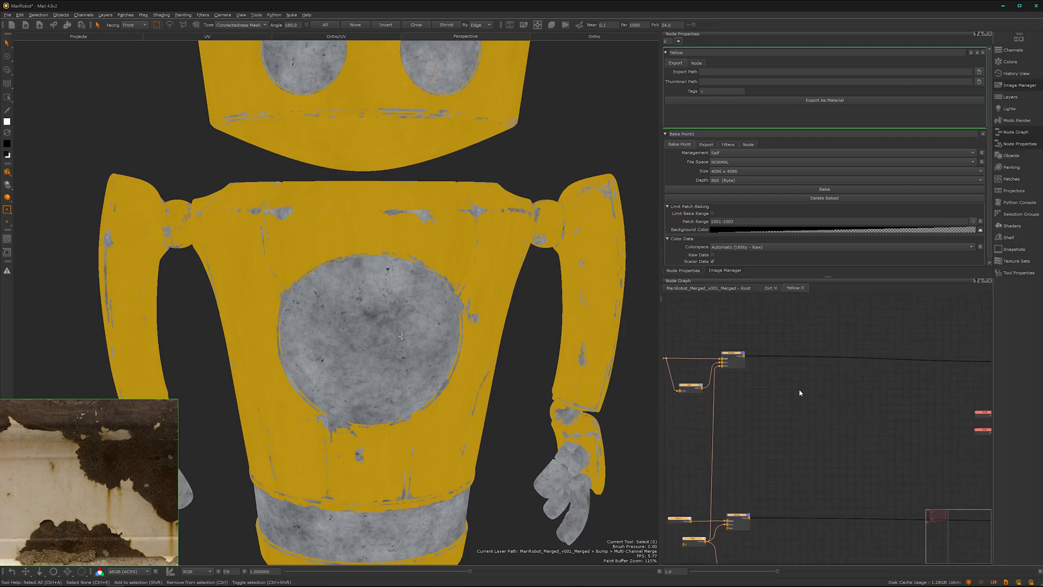
Insert a Merge node after the uppermost merge in the Yellow network and space it well apart from that merge.
click(771, 383)
click(733, 365)
key(m)
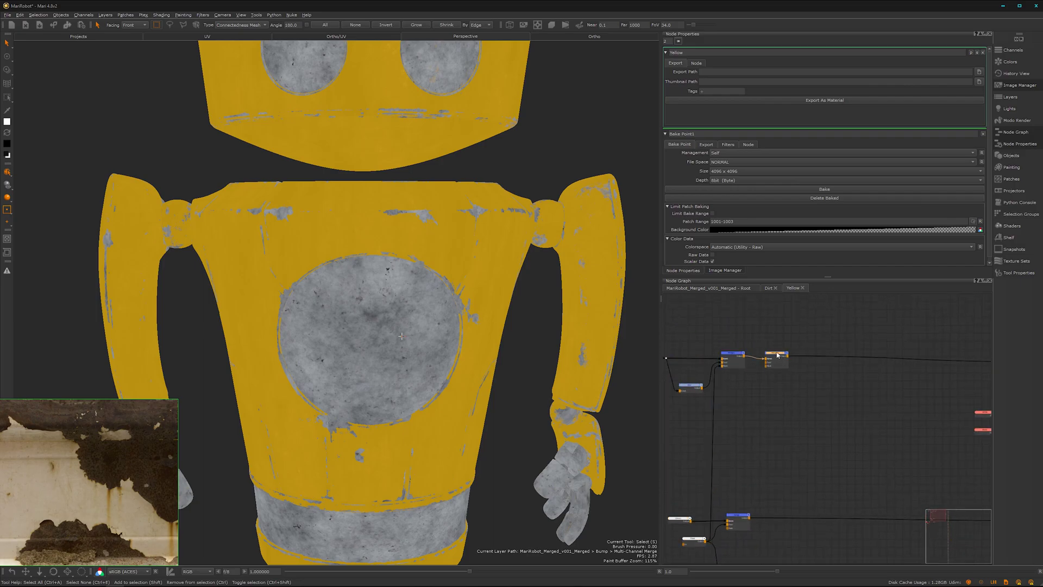
drag(778, 355, 845, 354)
alt+right_drag(788, 385, 878, 351)
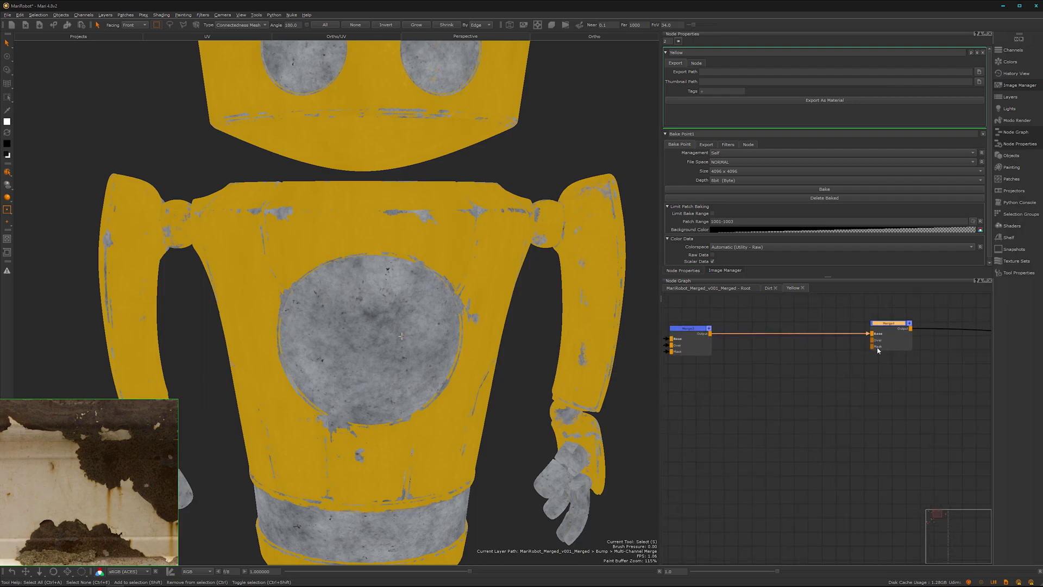
Create a Color node, connect it to the new merge's Over input, and open the Color node's properties.
alt+middle_drag(878, 351, 846, 382)
click(767, 435)
key(Tab)
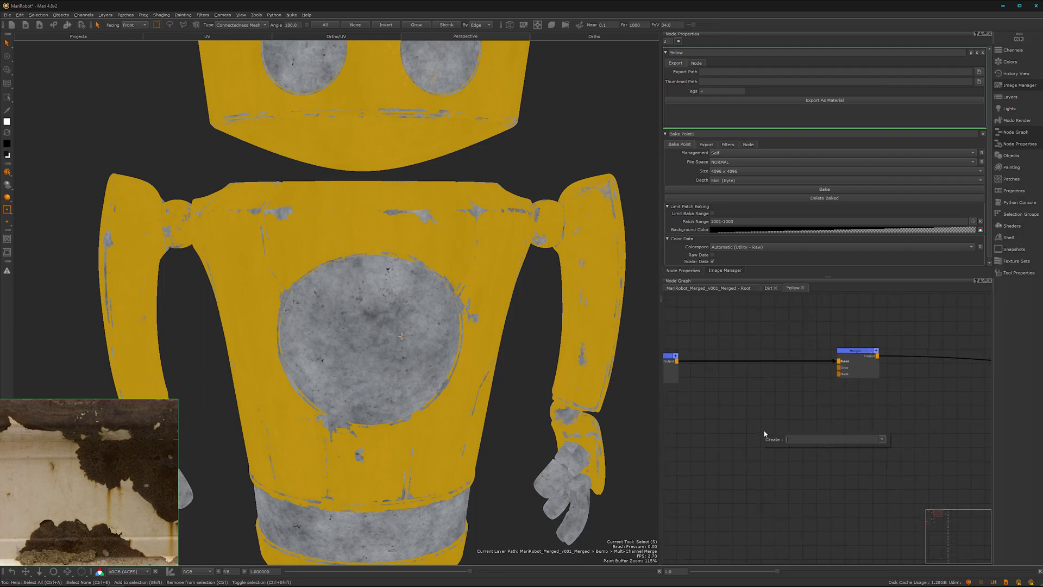
text(co)
click(802, 445)
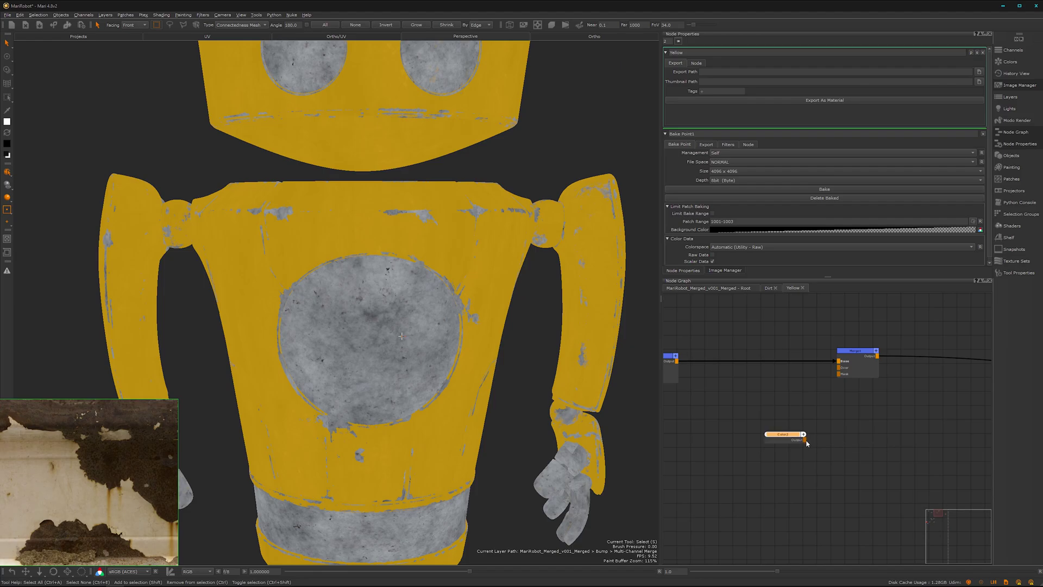
drag(805, 440, 838, 367)
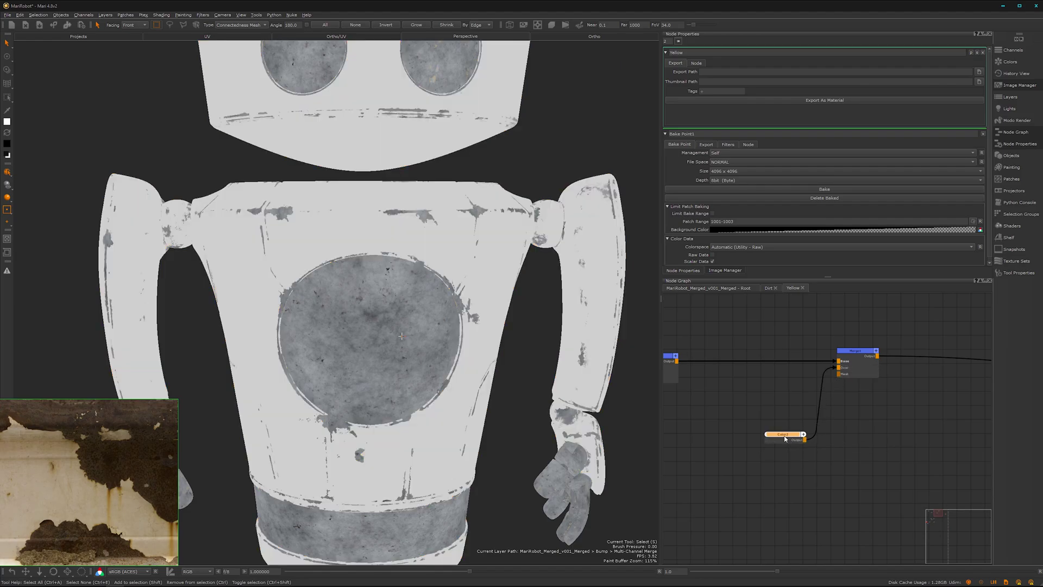
drag(783, 438, 777, 429)
double_click(777, 429)
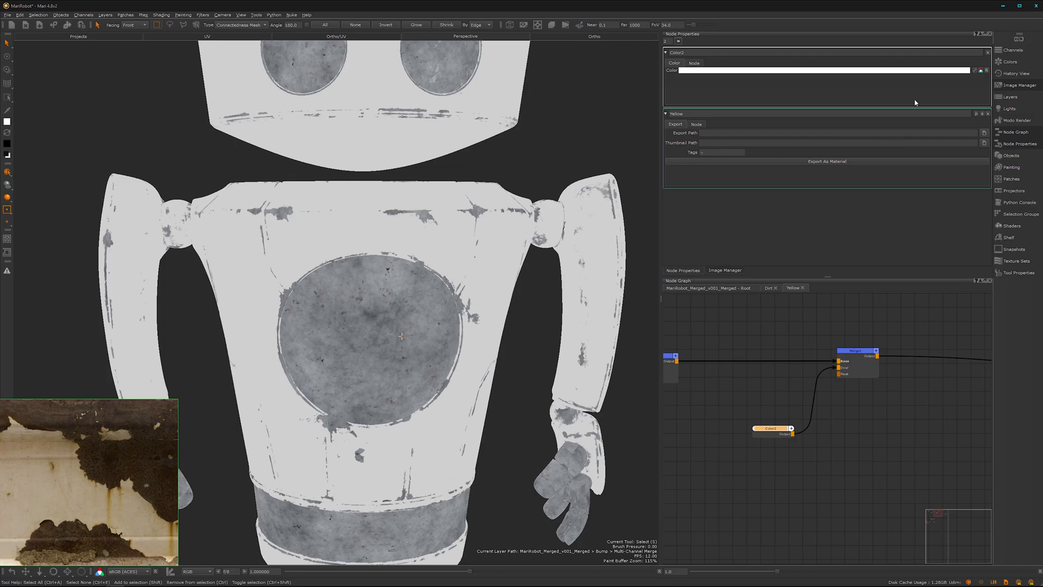
Set the new Color node's color to the saved bright red swatch.
click(923, 72)
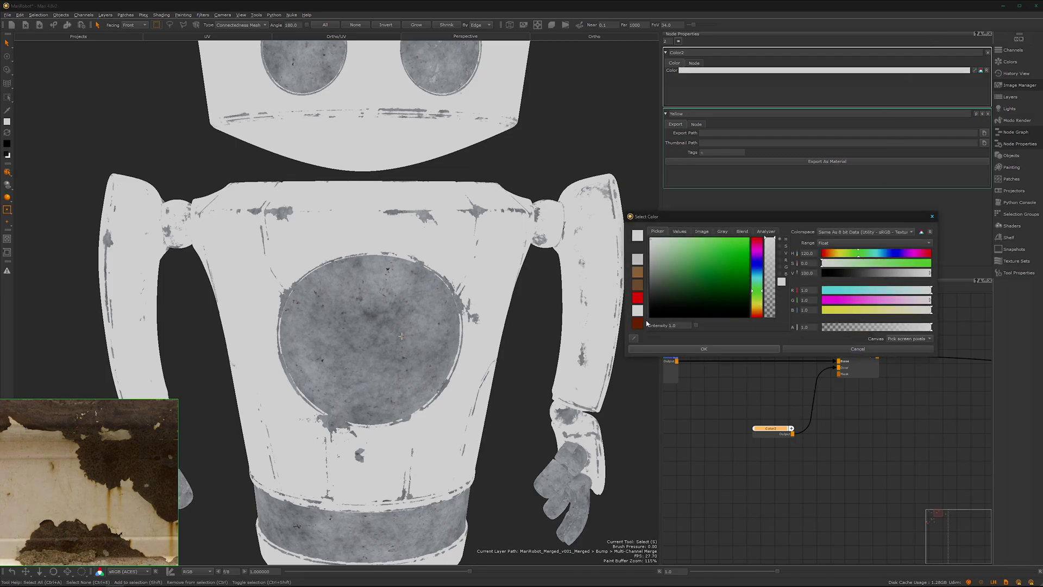
click(641, 299)
click(703, 349)
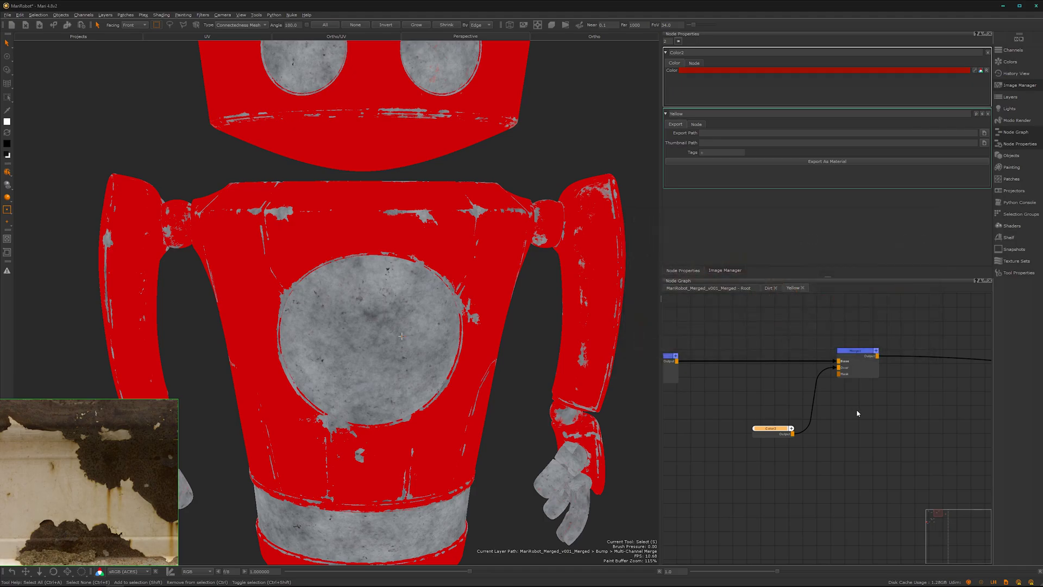
Add a 4096 x 4096, 8-bit Paint node with a transparent black fill and connect it to the new merge's Mask input.
scroll(859, 413, down, 3)
key(p)
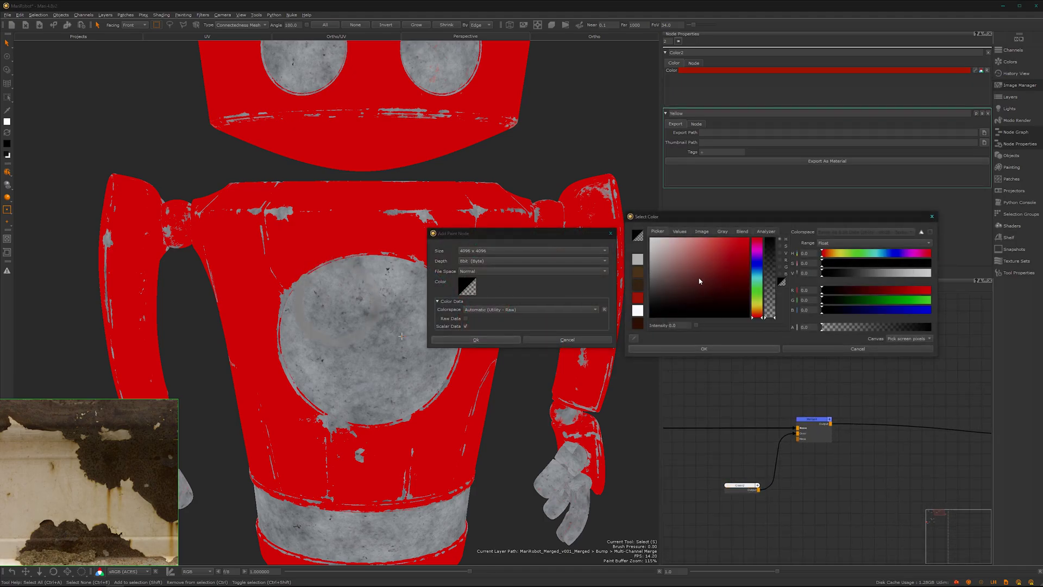
click(712, 350)
click(476, 340)
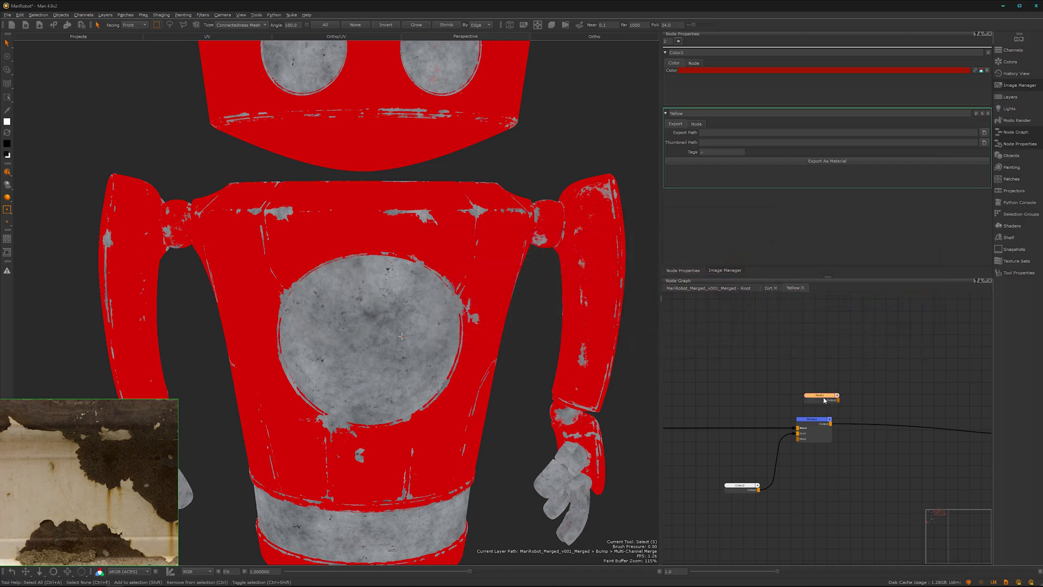
drag(823, 400, 815, 392)
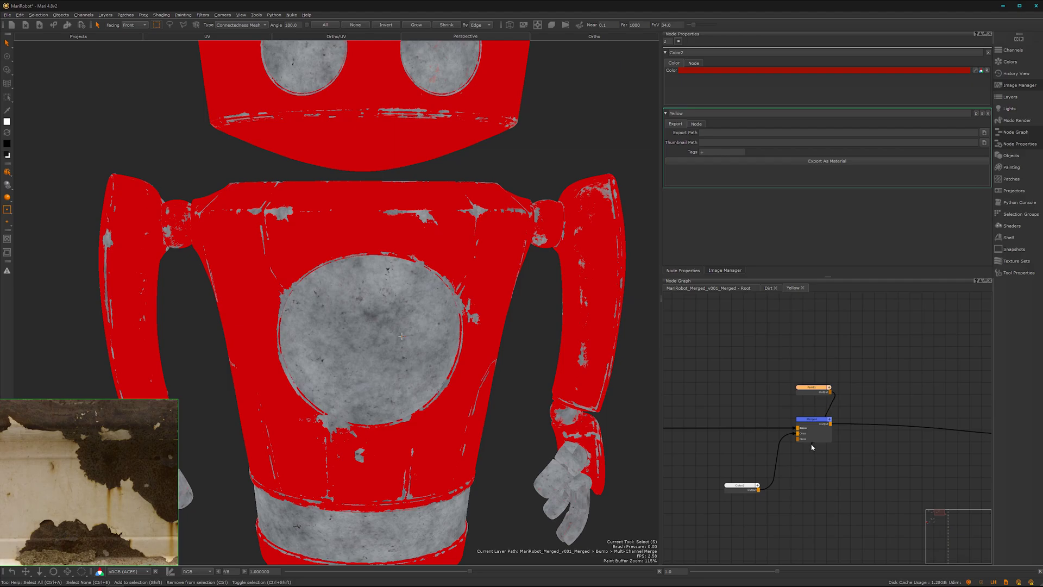
mouse_move(798, 439)
mouse_down()
mouse_move(832, 395)
mouse_move(815, 389)
mouse_up()
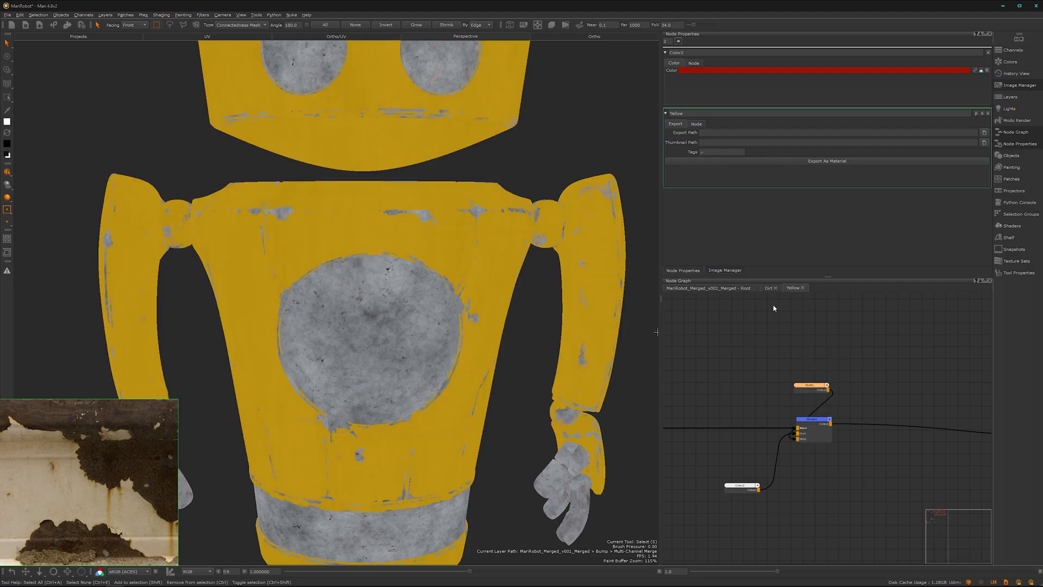
Load Grunge_93.png from the image manager as the paint-through image, then scale and rotate it over the robot's torso.
click(728, 270)
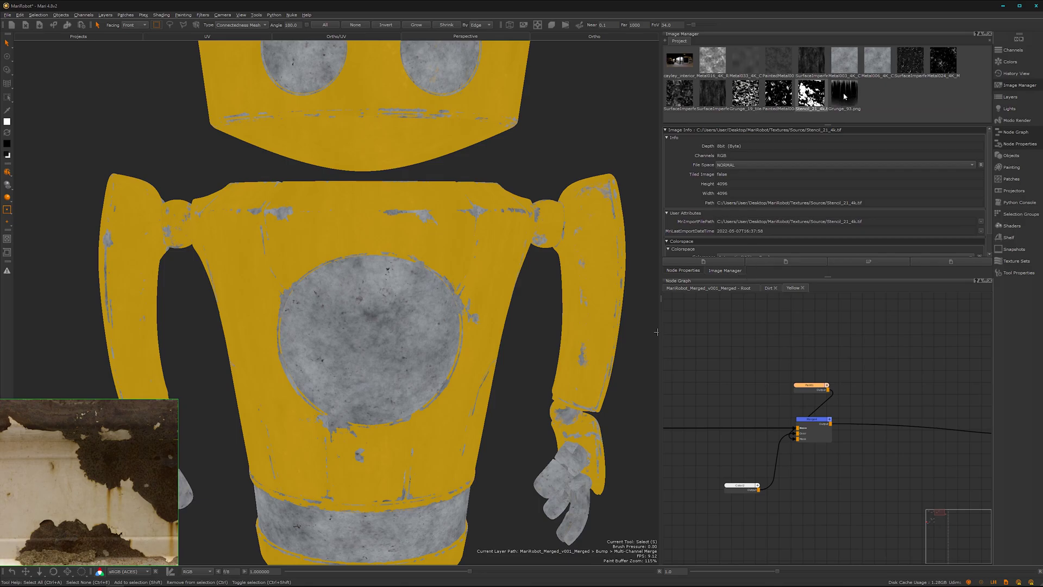
mouse_move(846, 98)
mouse_down()
mouse_move(557, 381)
mouse_move(438, 354)
mouse_move(375, 354)
mouse_up()
ctrl+shift+drag(551, 315, 364, 298)
ctrl+shift+drag(516, 282, 397, 291)
ctrl+drag(530, 410, 530, 315)
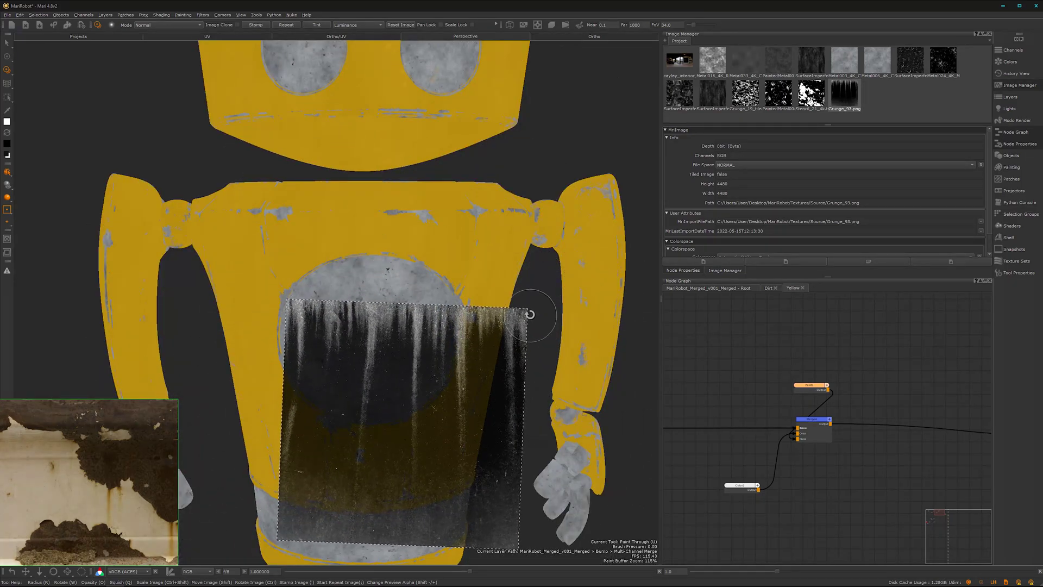
Frame the large paint chip on the upper chest and align the grunge image upright with its drips starting at the chip's lower edge.
alt+right_drag(531, 315, 547, 370)
alt+middle_drag(531, 258, 463, 387)
scroll(463, 386, up, 8)
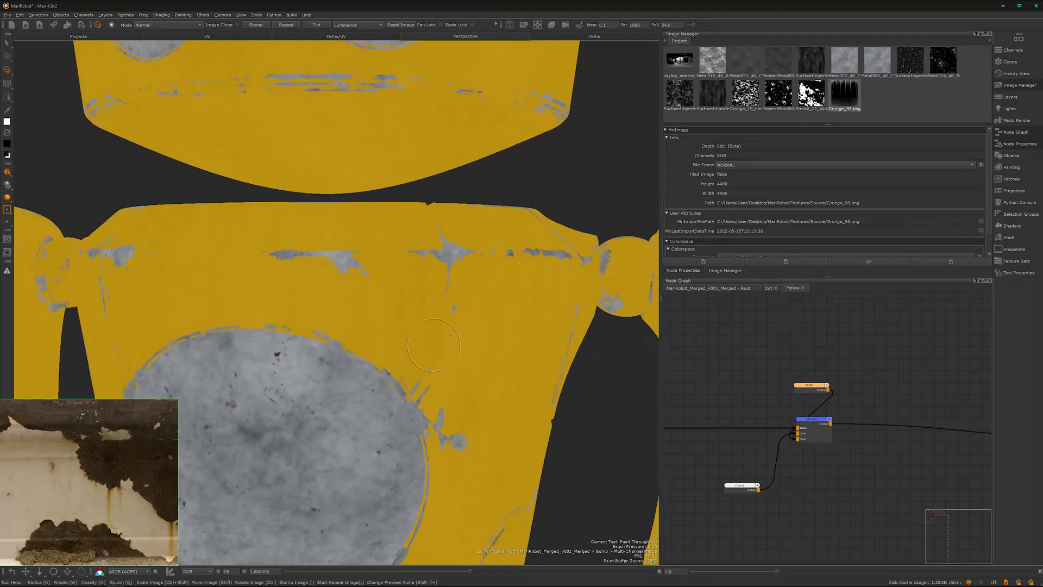
scroll(462, 349, up, 2)
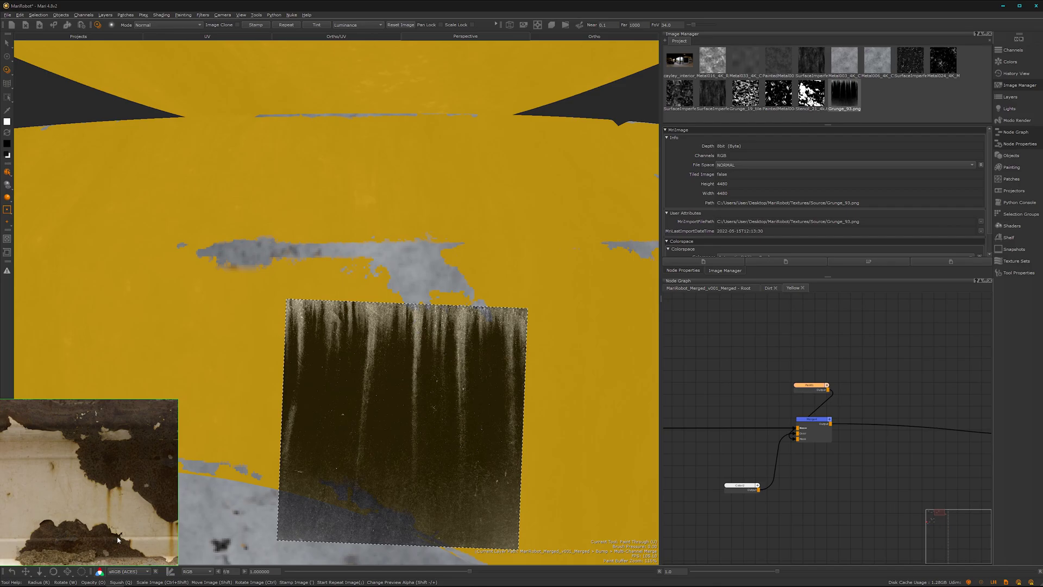
alt+right_drag(449, 391, 468, 379)
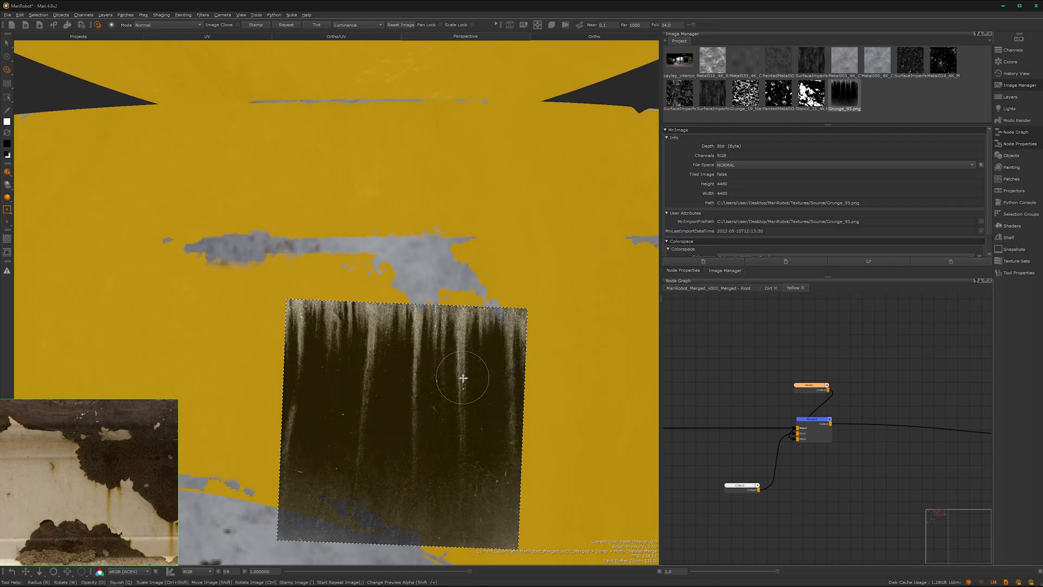
shift+drag(451, 387, 507, 377)
shift+drag(512, 324, 515, 378)
ctrl+drag(522, 386, 531, 370)
mouse_move(530, 370)
ctrl+shift+mouse_down()
mouse_move(509, 375)
mouse_move(516, 359)
ctrl+shift+mouse_up()
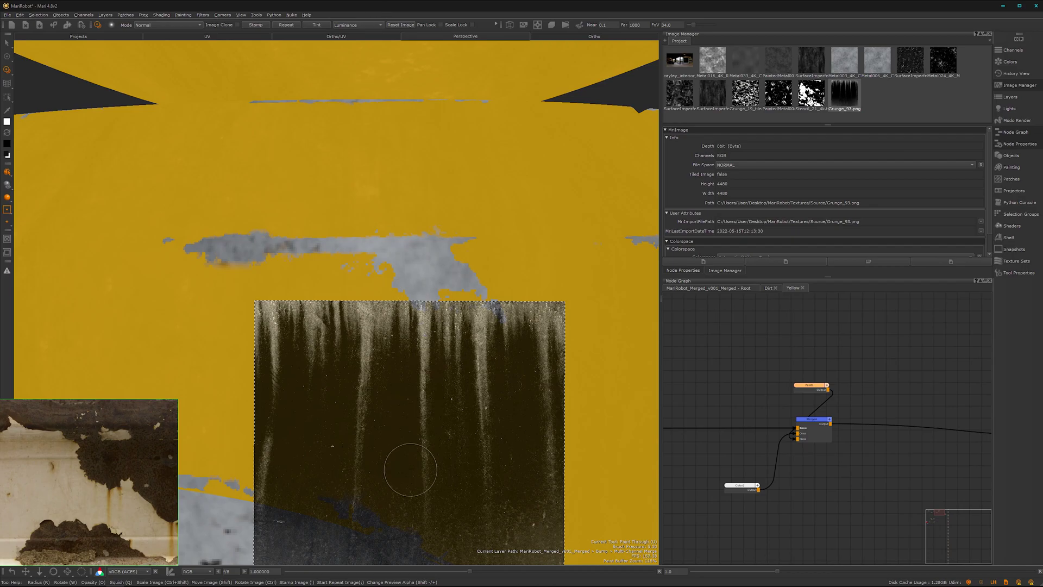
Paint a drip streak below the upper chest chip, then shift the grunge image and paint a second streak beneath the chip's pointed end.
drag(427, 314, 423, 465)
mouse_move(423, 328)
mouse_down()
mouse_move(414, 308)
mouse_move(434, 329)
mouse_move(478, 341)
mouse_move(446, 303)
mouse_up()
mouse_move(451, 354)
shift+mouse_down()
mouse_move(505, 400)
mouse_move(547, 366)
mouse_move(582, 363)
mouse_move(519, 364)
shift+mouse_up()
drag(501, 327, 493, 513)
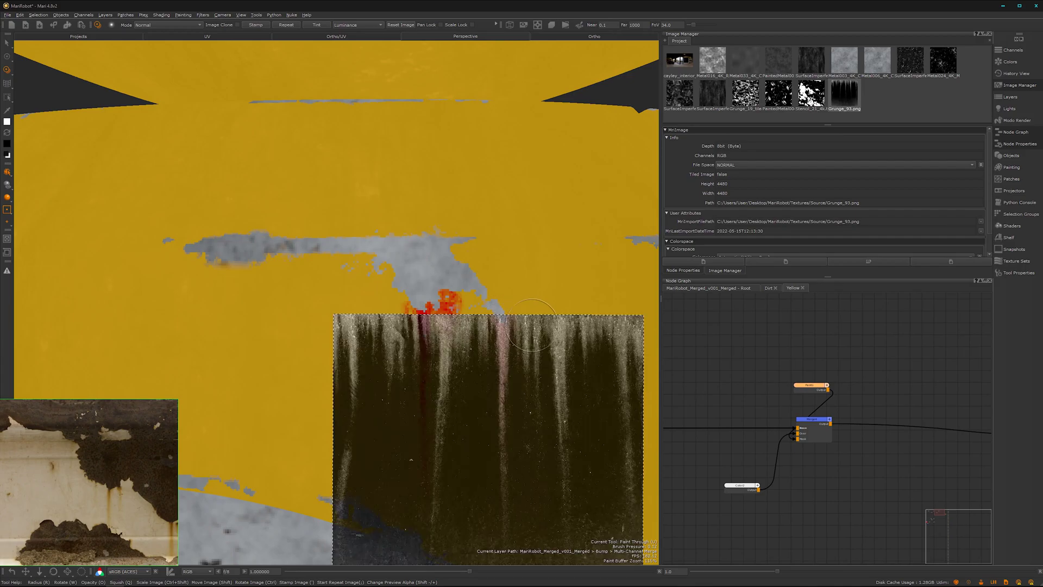
Swap the paint color to black and brush away excess mask paint around the start of the second streak.
key(x)
drag(512, 309, 519, 348)
key(x)
key(x)
drag(518, 308, 522, 336)
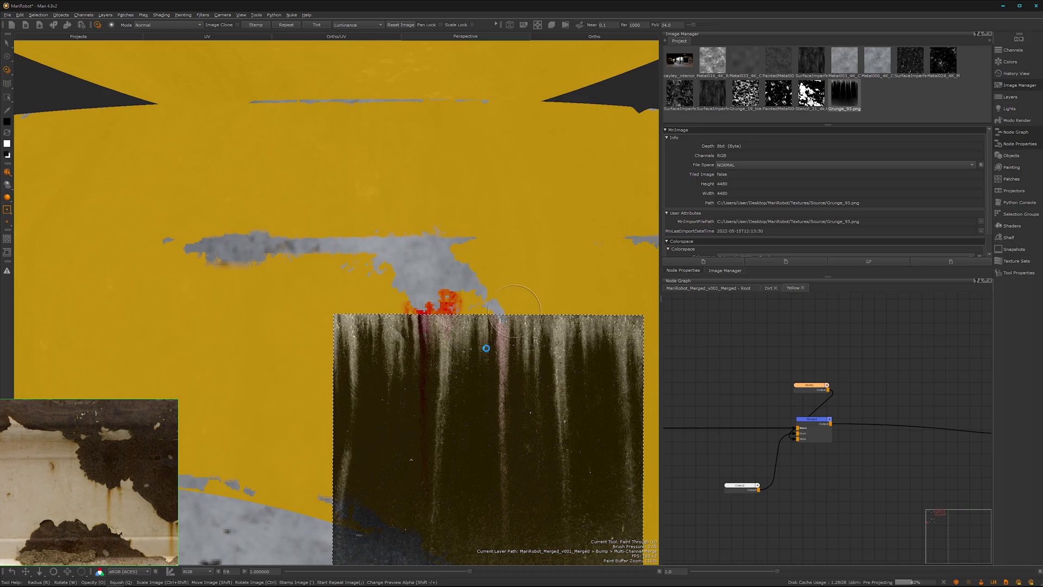
Switch to the Paint tool and reduce the brush radius to clean up the stray paint beside the second streak.
alt+right_drag(533, 377, 389, 382)
scroll(389, 382, down, 2)
scroll(513, 339, up, 5)
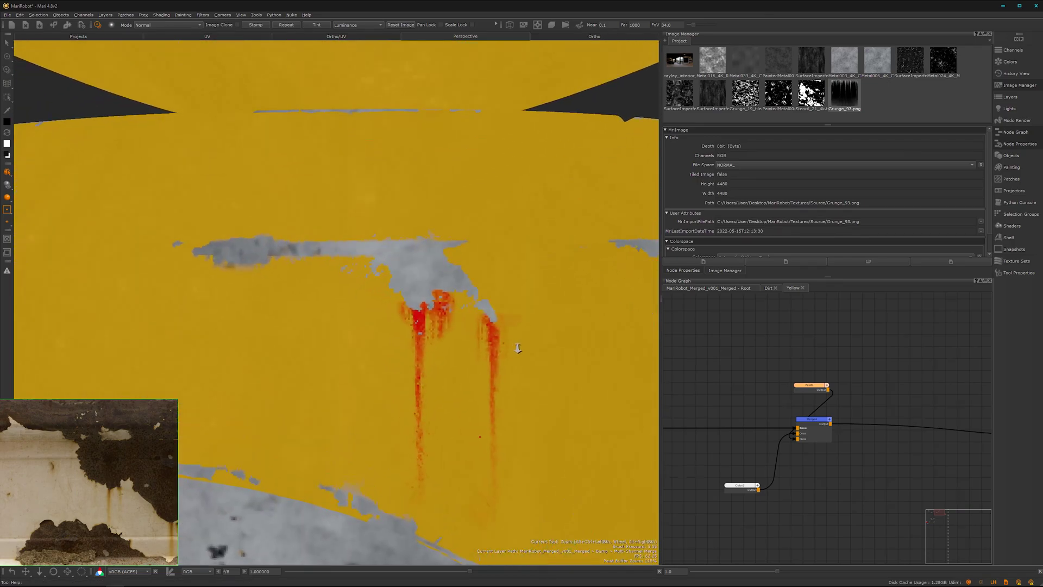
key(shift)
alt+right_drag(508, 335, 524, 338)
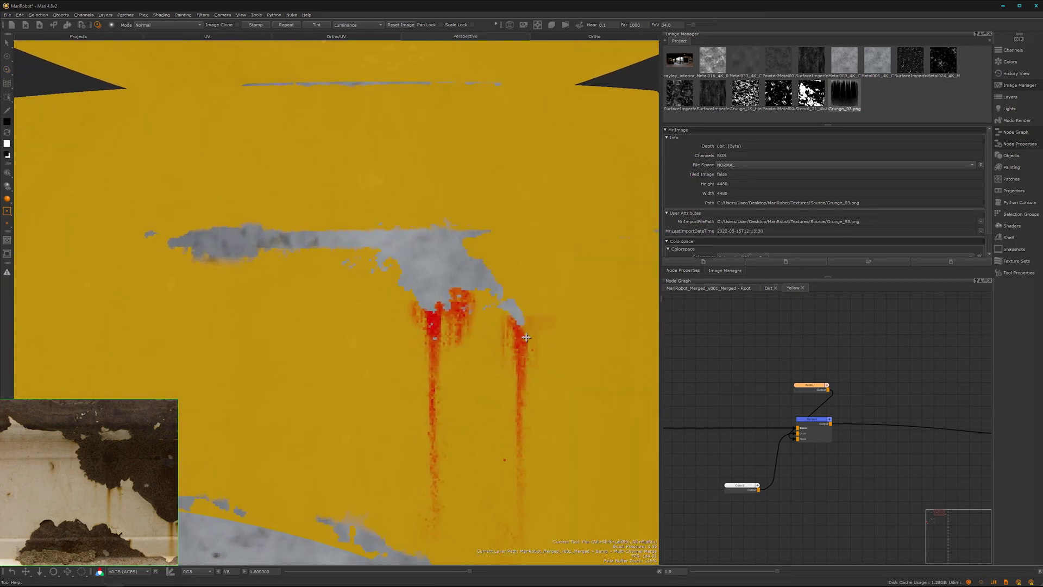
alt+middle_drag(523, 337, 397, 338)
key(p)
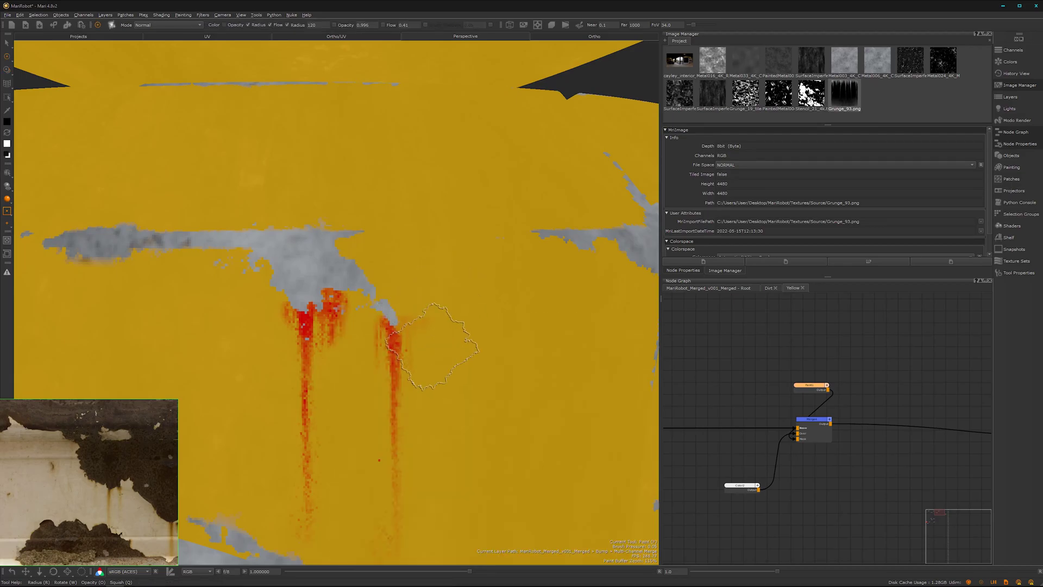
right_click(430, 346)
click(445, 265)
key(r)
drag(449, 326, 416, 323)
Frame the paint chip on the opposite side of the upper chest and place the Grunge_93.png drips along its lower edge.
scroll(492, 332, down, 6)
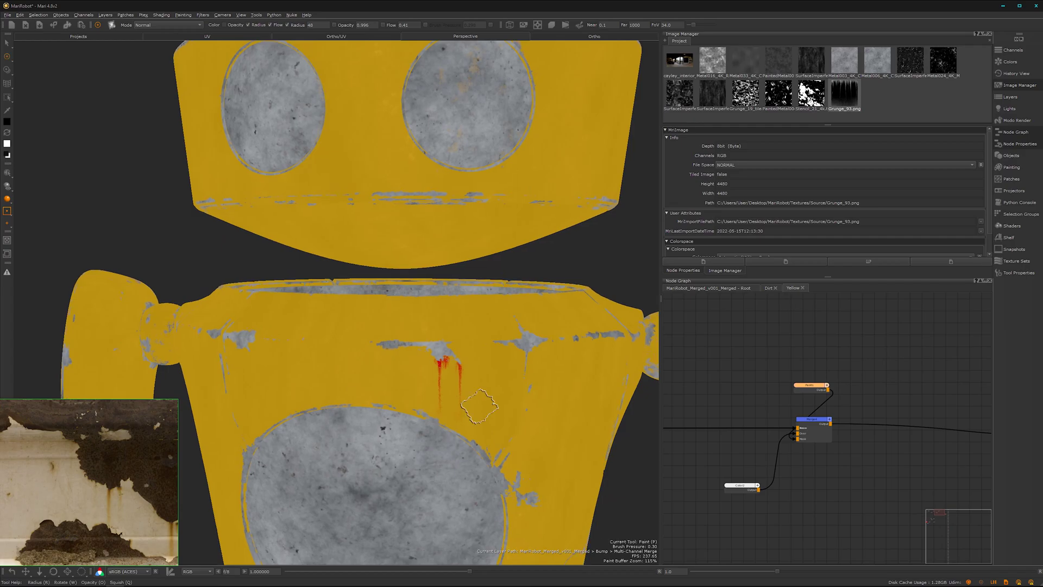
scroll(458, 331, up, 4)
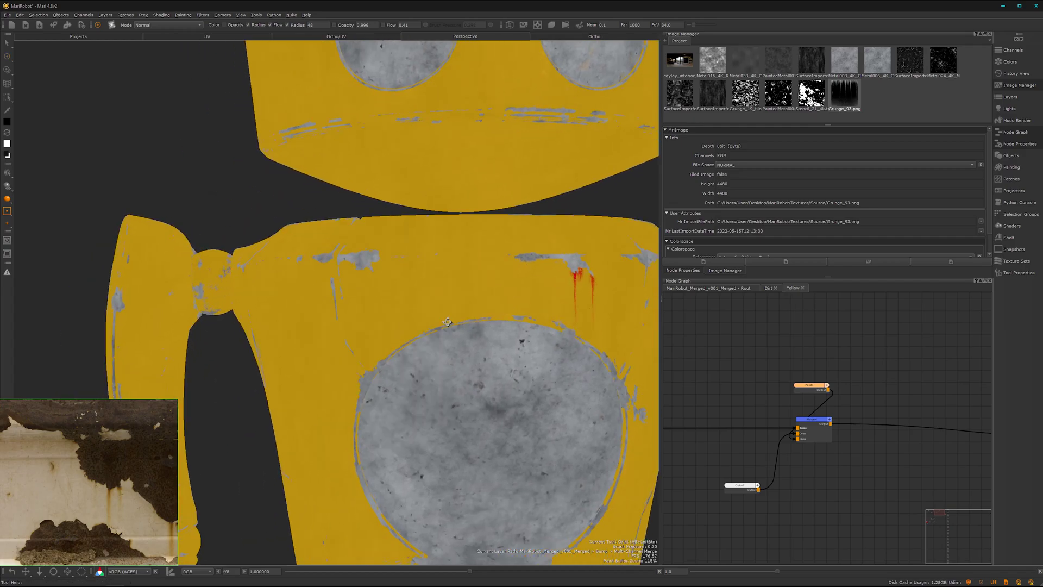
scroll(455, 317, up, 5)
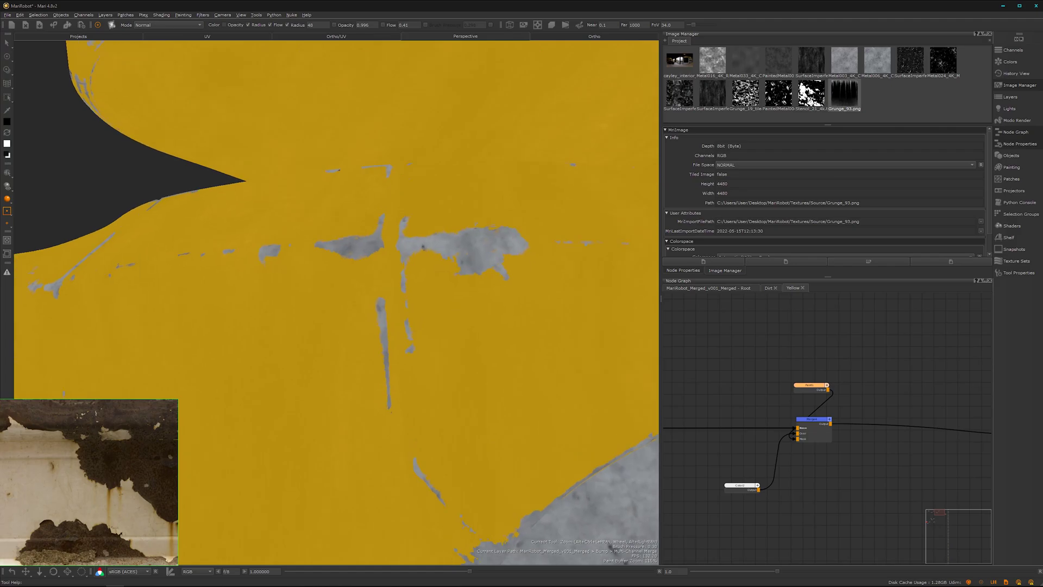
mouse_move(845, 93)
mouse_down()
mouse_move(351, 365)
mouse_move(379, 363)
mouse_up()
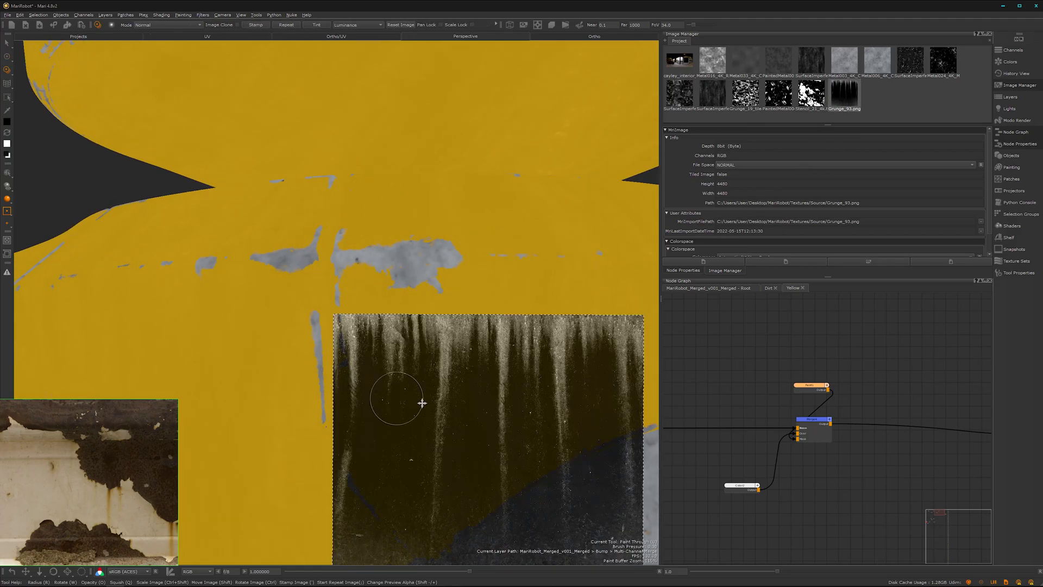
mouse_move(456, 398)
shift+mouse_down()
mouse_move(419, 360)
mouse_move(474, 366)
mouse_move(403, 366)
mouse_move(319, 387)
mouse_move(313, 367)
shift+mouse_up()
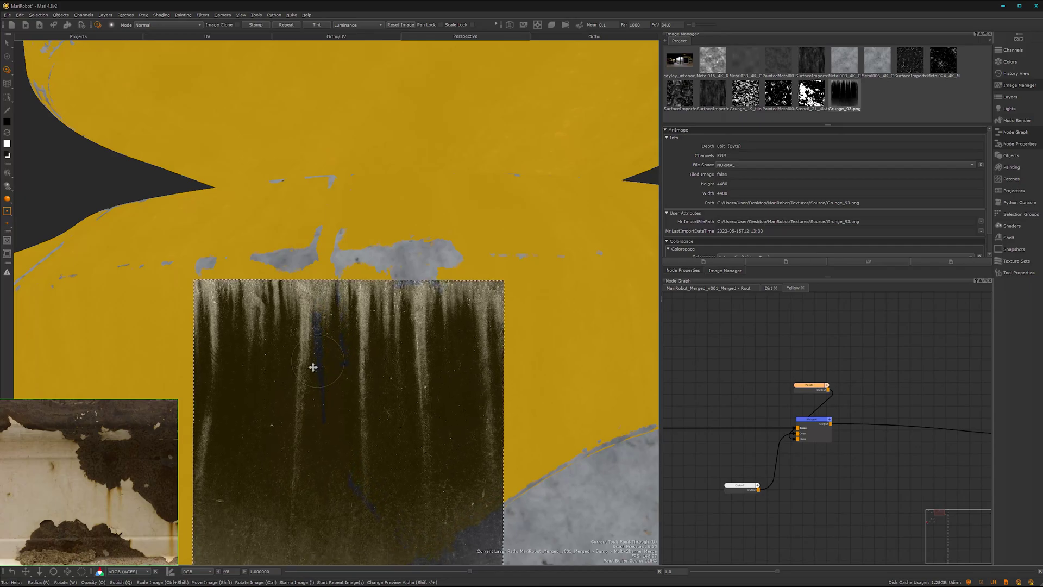
Swap the paint color back to white and paint one long drip with shorter side drips beneath this chest chip.
mouse_move(424, 294)
mouse_down()
mouse_move(422, 321)
mouse_move(419, 303)
mouse_up()
key(x)
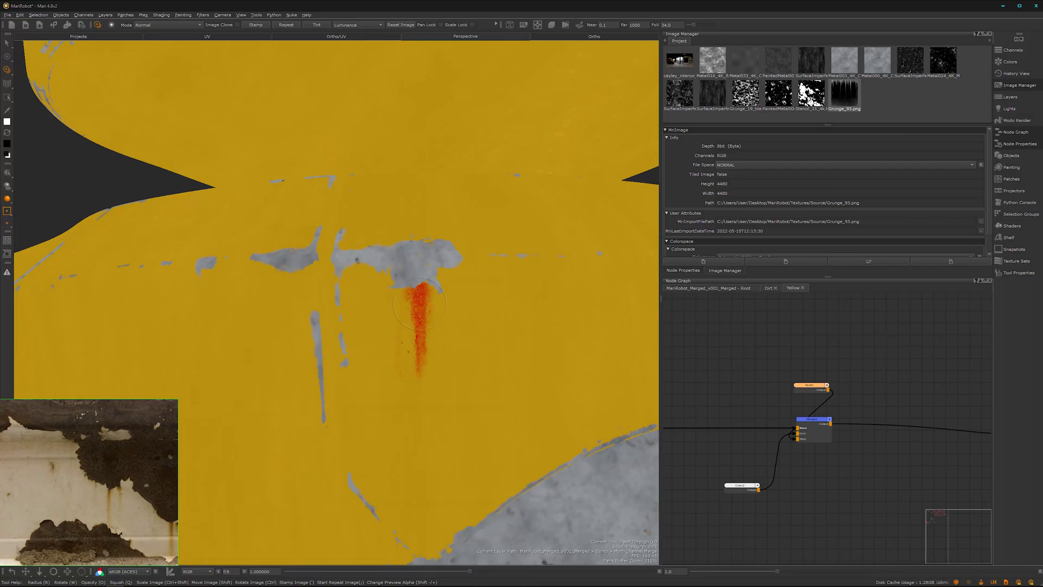
drag(424, 462, 391, 289)
alt+middle_drag(415, 327, 412, 347)
mouse_move(419, 302)
mouse_down()
mouse_move(438, 306)
mouse_move(428, 333)
mouse_move(444, 306)
mouse_up()
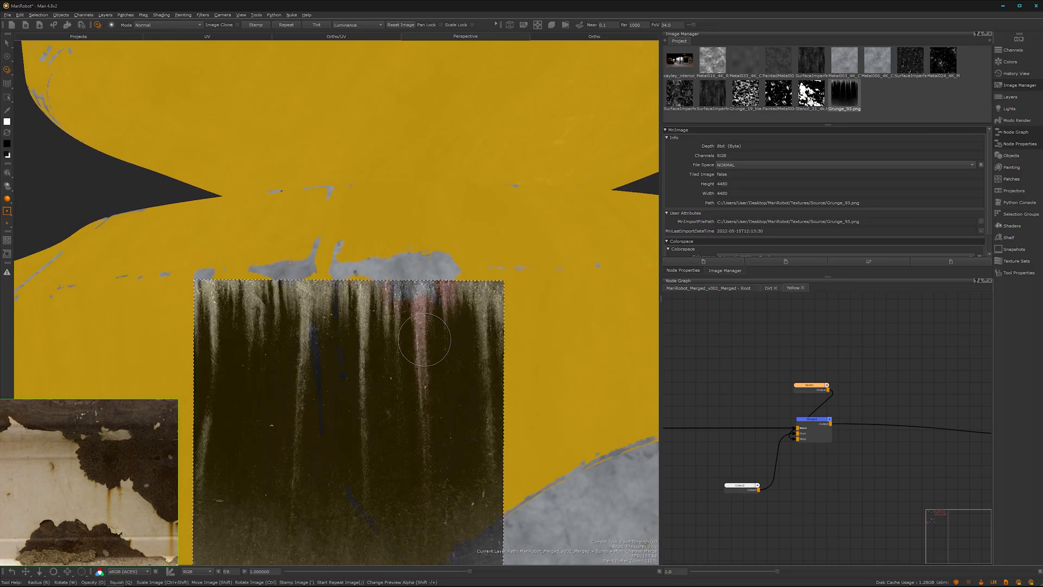
Examine the painted drip streaks under both upper chest chips, up close and from a distance.
key(v)
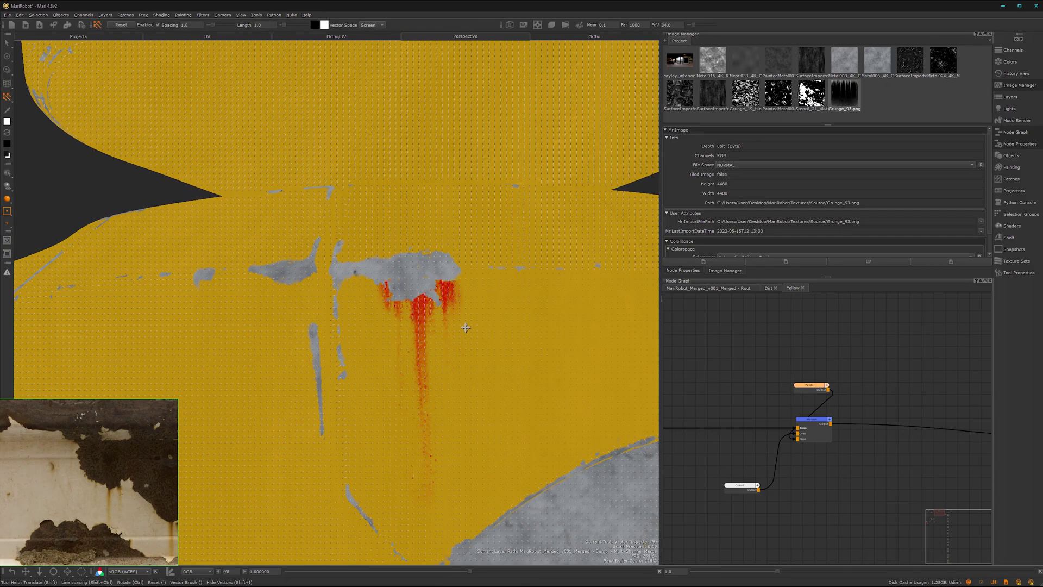
mouse_move(482, 325)
ctrl+alt+mouse_down()
mouse_move(438, 326)
mouse_move(496, 304)
mouse_move(514, 310)
mouse_move(482, 323)
mouse_move(493, 316)
ctrl+alt+mouse_up()
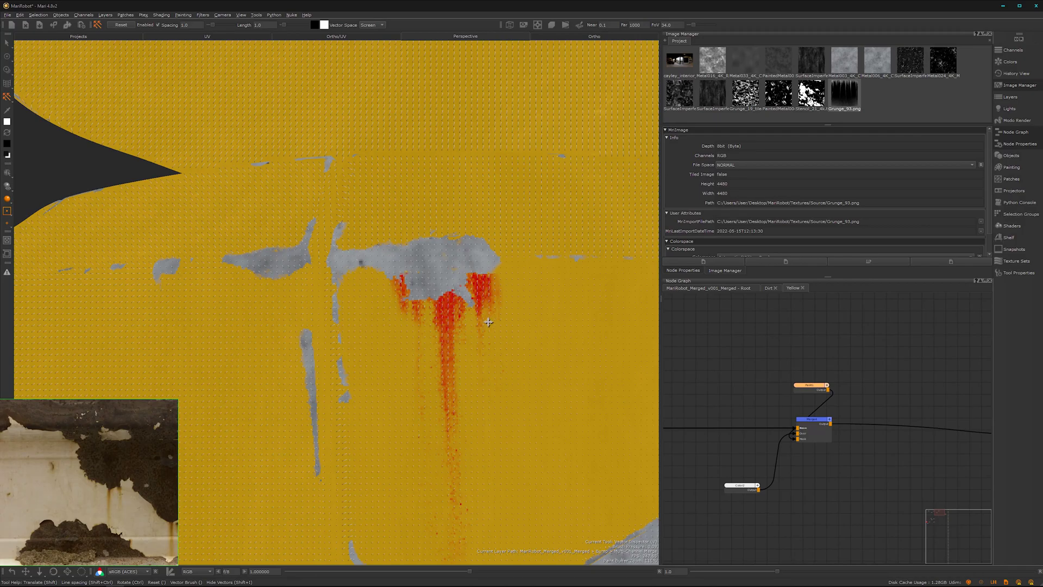
alt+drag(482, 326, 438, 338)
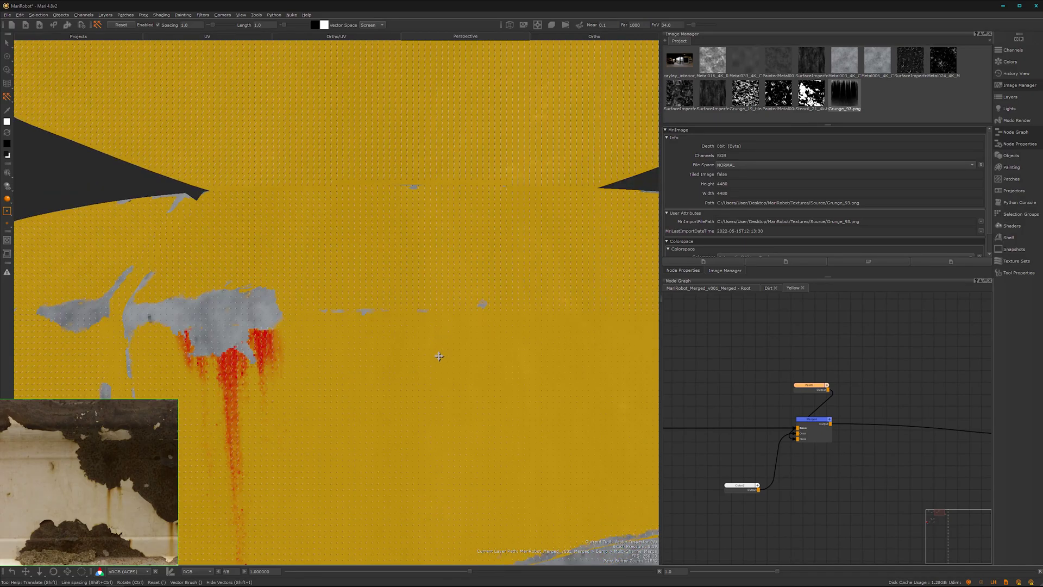
key(m)
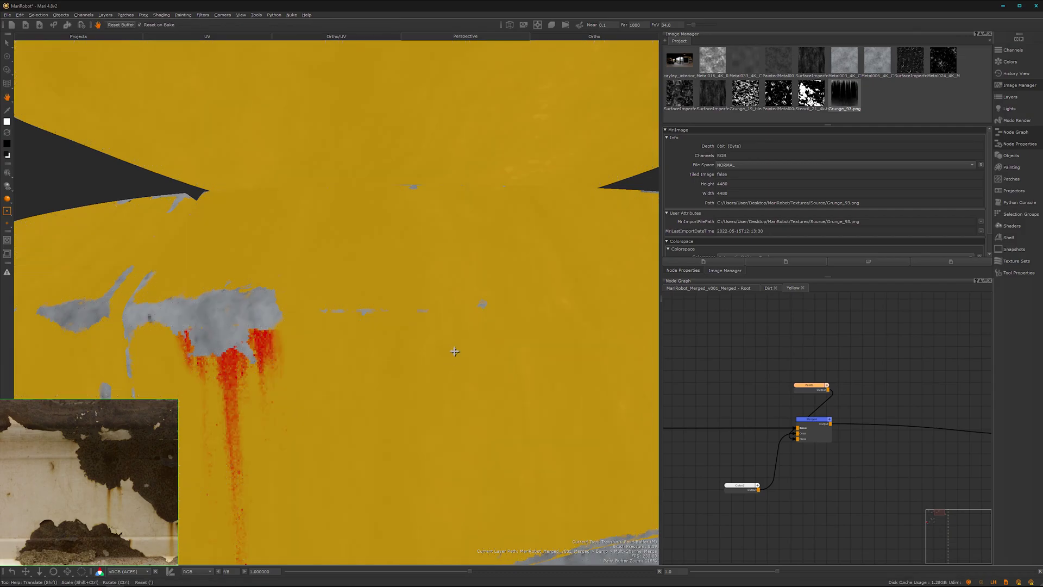
scroll(455, 351, down, 8)
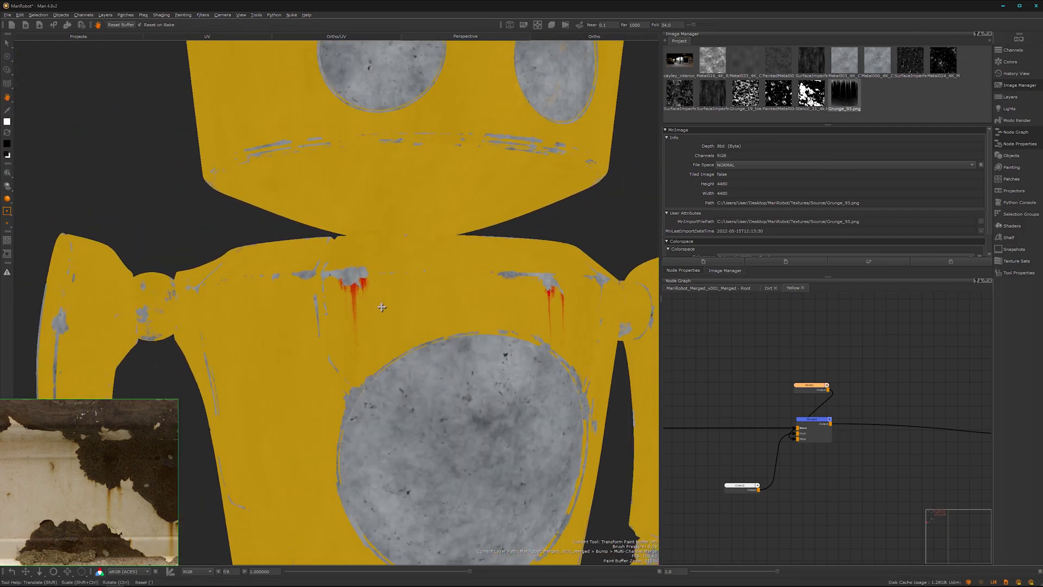
scroll(388, 327, up, 8)
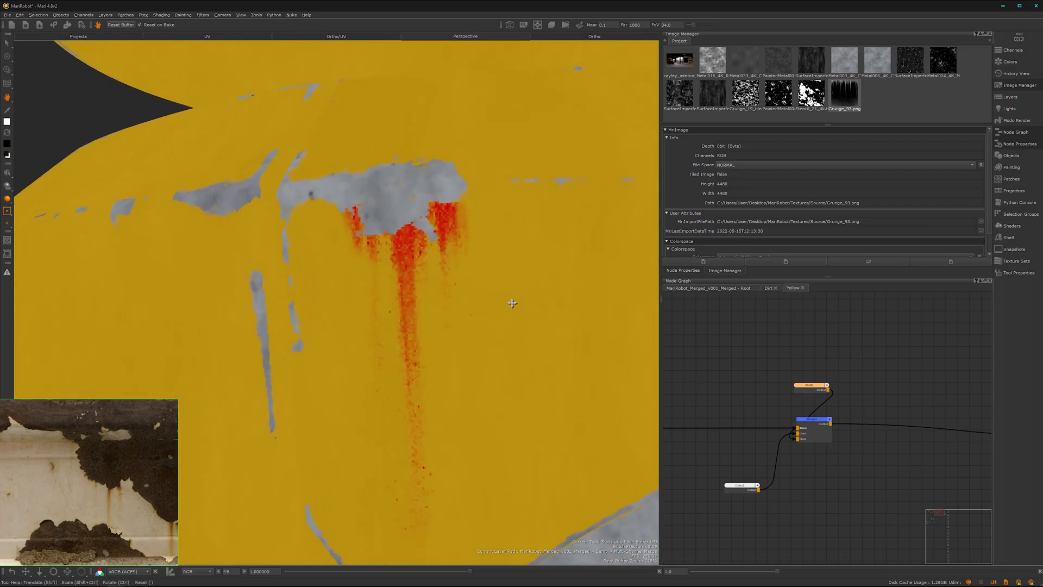
key(v)
alt+drag(429, 356, 421, 355)
key(m)
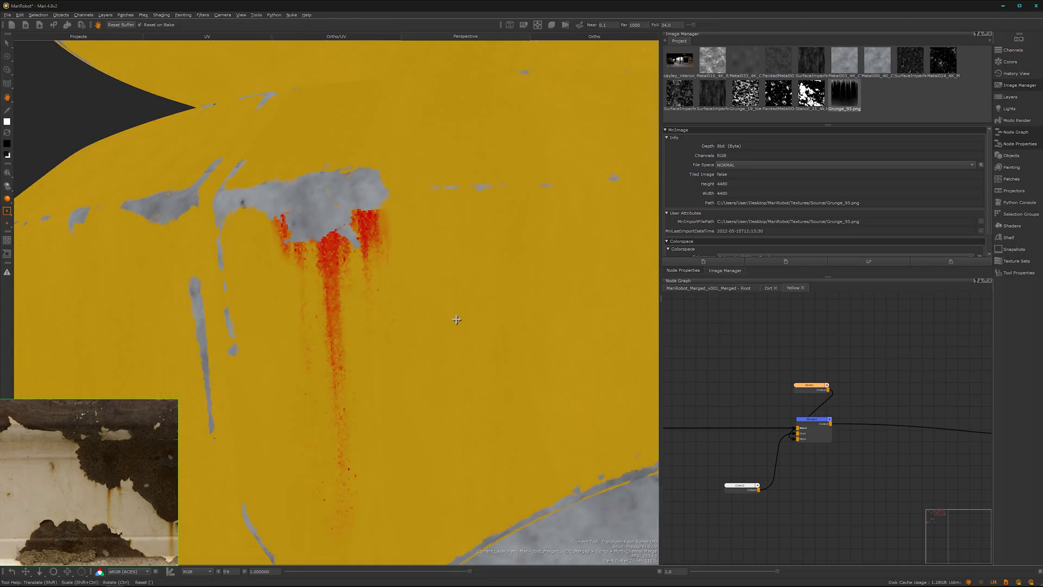
scroll(471, 332, down, 8)
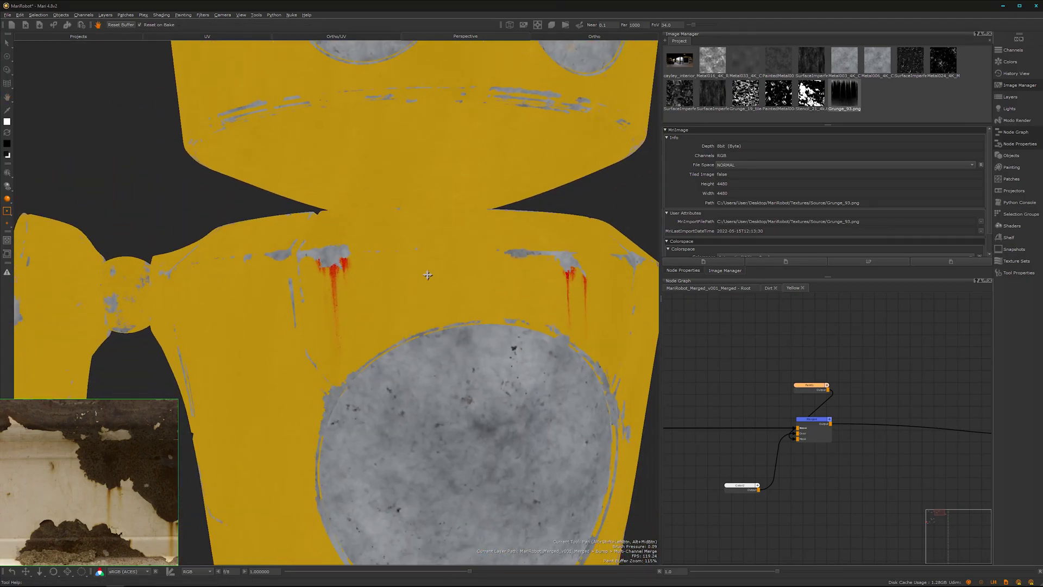
Frame the isolated chip below the torso's round panel, place Grunge_93.png under it, and paint drip streaks from its lower edge.
alt+right_drag(370, 314, 396, 342)
alt+middle_drag(396, 342, 424, 273)
alt+drag(424, 273, 426, 326)
alt+right_drag(427, 326, 485, 374)
scroll(484, 374, up, 10)
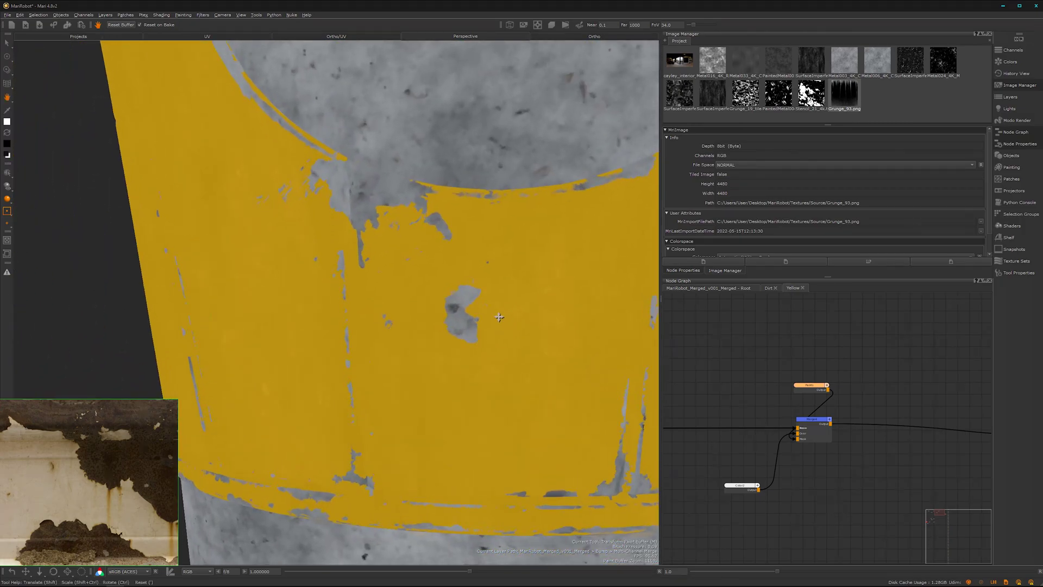
alt+drag(407, 338, 415, 332)
mouse_move(844, 94)
mouse_down()
mouse_move(792, 175)
mouse_move(427, 320)
mouse_move(456, 387)
mouse_move(512, 289)
mouse_move(402, 354)
mouse_move(380, 352)
mouse_move(403, 348)
mouse_move(402, 380)
mouse_move(420, 399)
mouse_up()
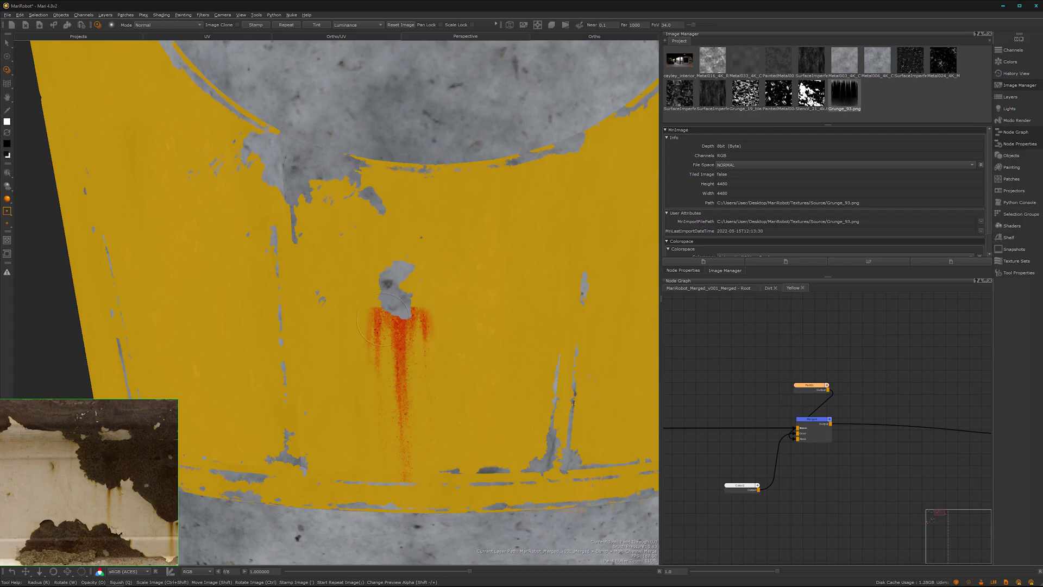
key(shift)
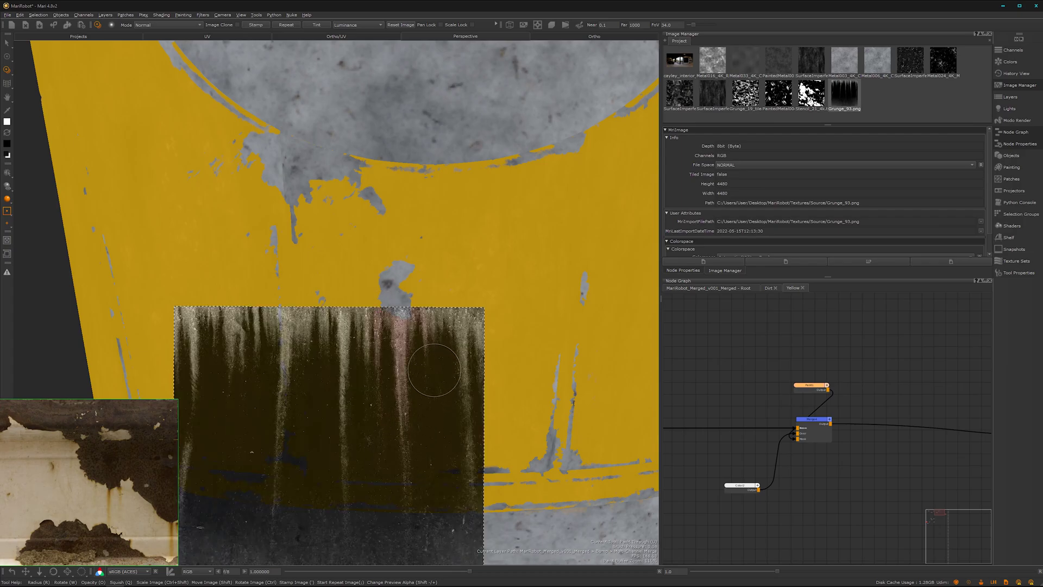
Swap the paint color to black and trim stray streaks around the drip under the isolated chip below the round panel.
key(p)
mouse_move(425, 298)
mouse_down()
mouse_move(428, 321)
mouse_move(420, 282)
mouse_move(436, 344)
mouse_move(434, 333)
mouse_up()
key(x)
mouse_move(376, 311)
mouse_down()
mouse_move(372, 336)
mouse_move(361, 312)
mouse_move(426, 408)
mouse_up()
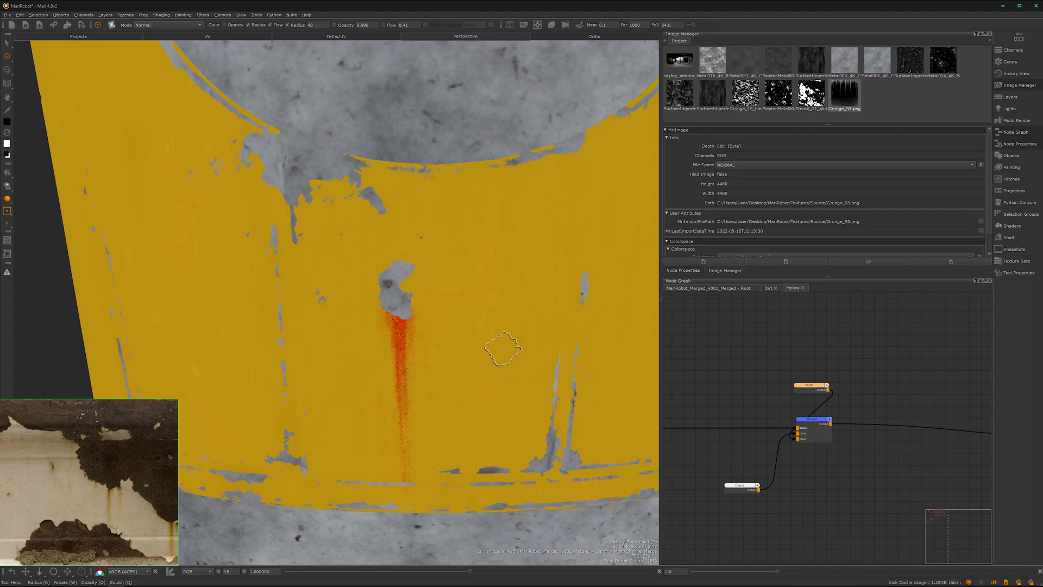
Frame the drips under the upper chest chips and recolor the drip layer's Color node to a saturated rust brown.
mouse_move(521, 346)
alt+right_down()
mouse_move(421, 332)
mouse_move(388, 261)
alt+right_up()
alt+middle_drag(416, 228, 448, 351)
mouse_move(454, 350)
alt+mouse_down()
mouse_move(524, 353)
mouse_move(462, 351)
alt+mouse_up()
alt+right_drag(462, 351, 519, 353)
alt+drag(519, 353, 483, 352)
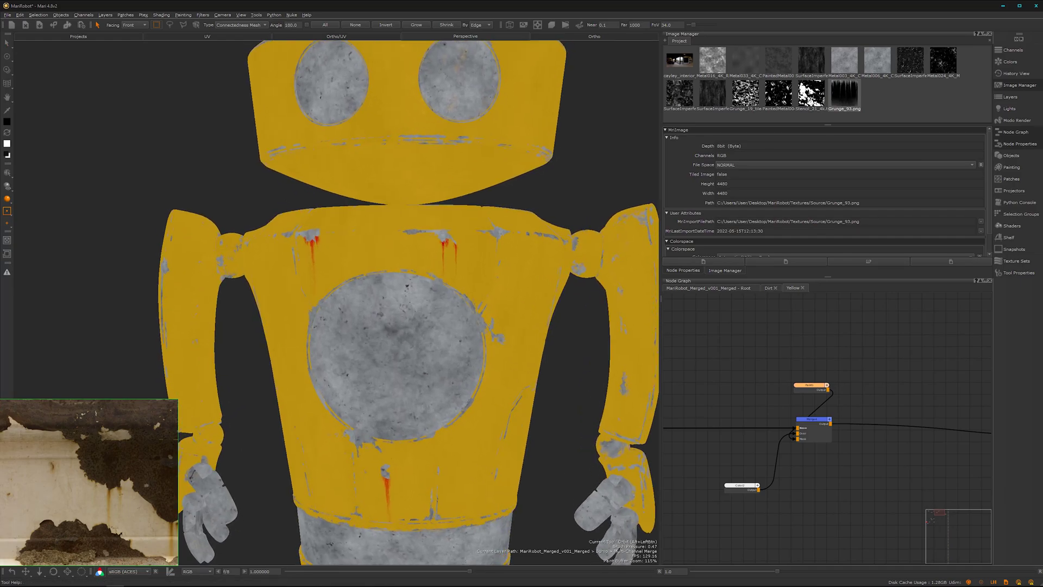
alt+middle_drag(484, 352, 437, 405)
alt+right_drag(436, 404, 519, 302)
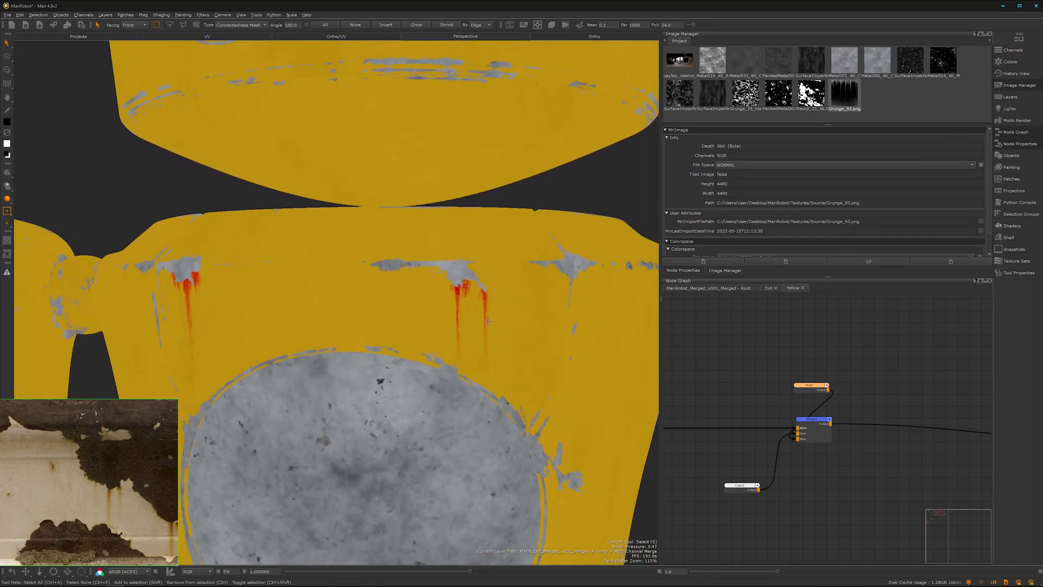
drag(752, 488, 746, 479)
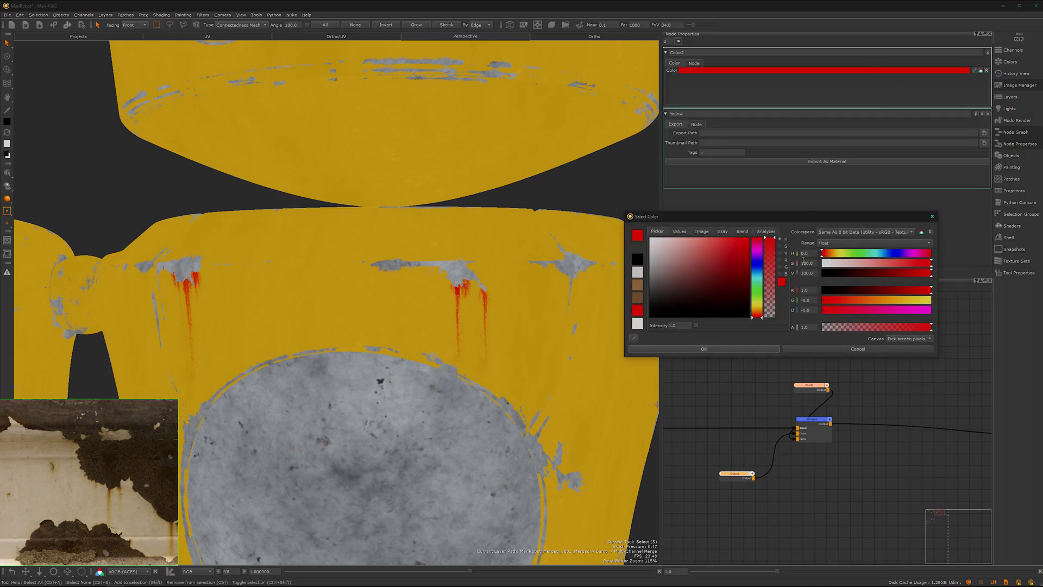
click(637, 298)
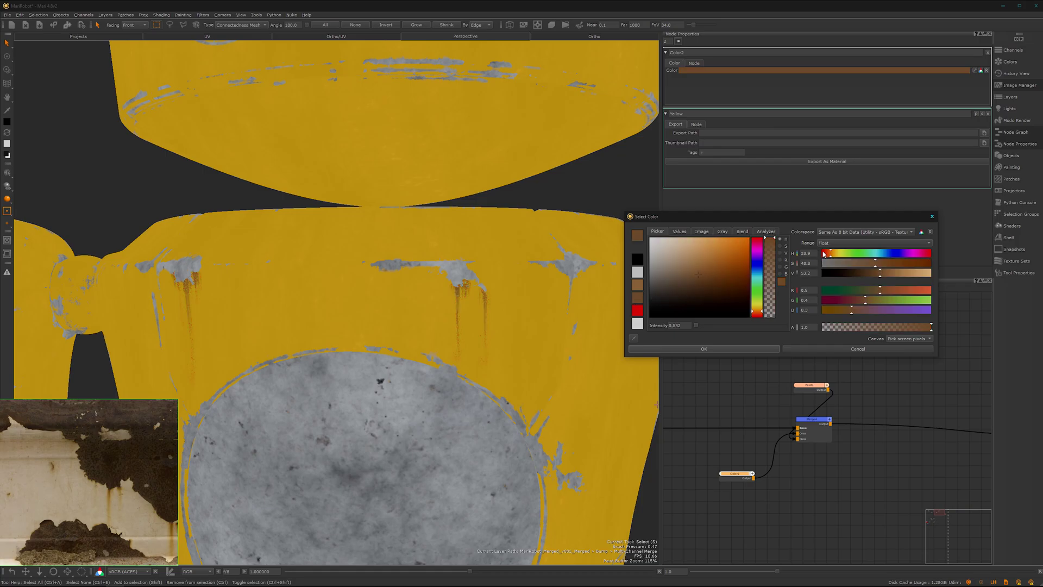
drag(890, 269, 888, 277)
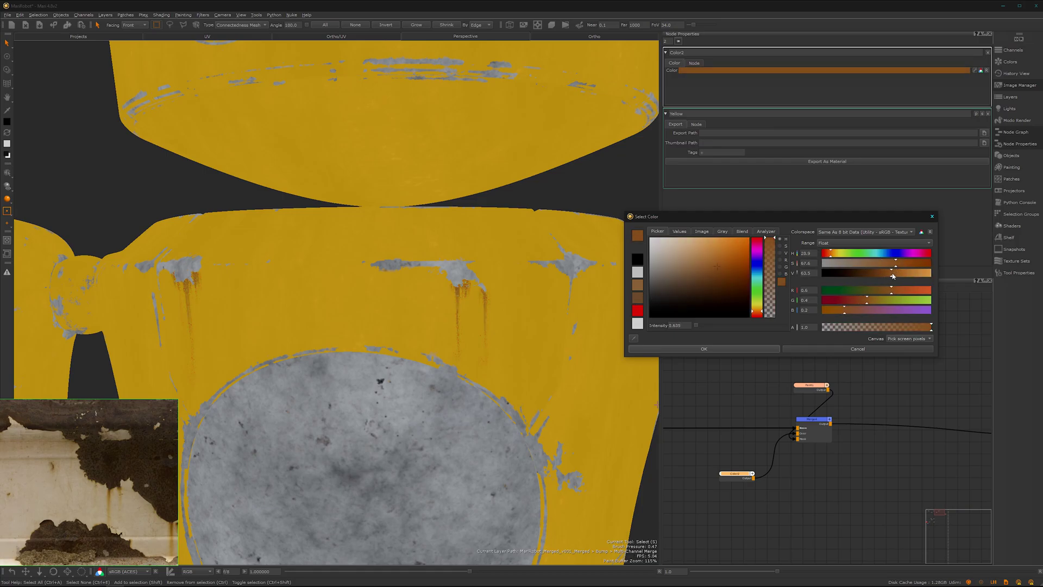
click(766, 348)
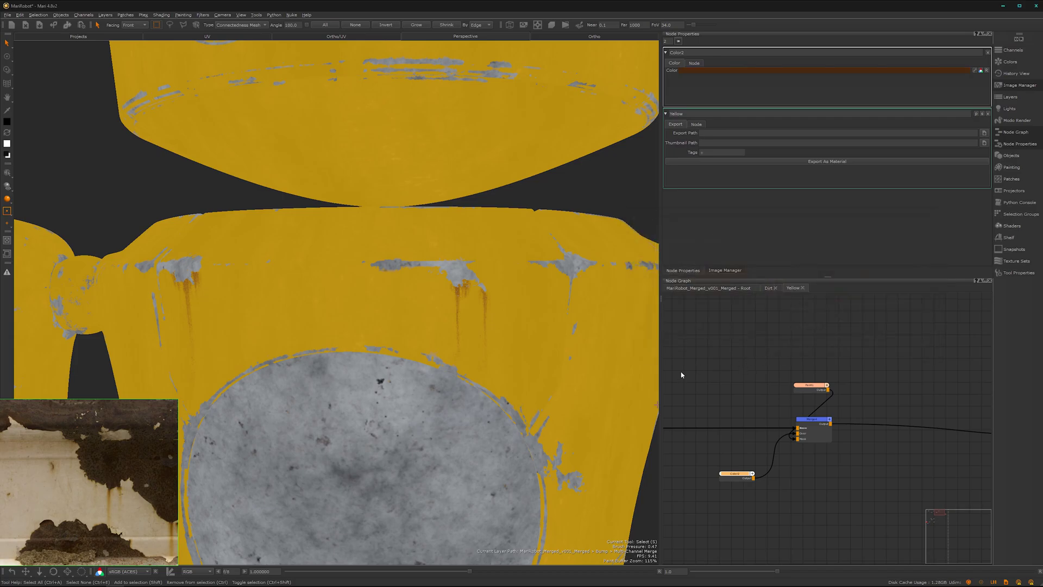
mouse_move(435, 304)
alt+mouse_down()
mouse_move(456, 287)
mouse_move(431, 291)
alt+mouse_up()
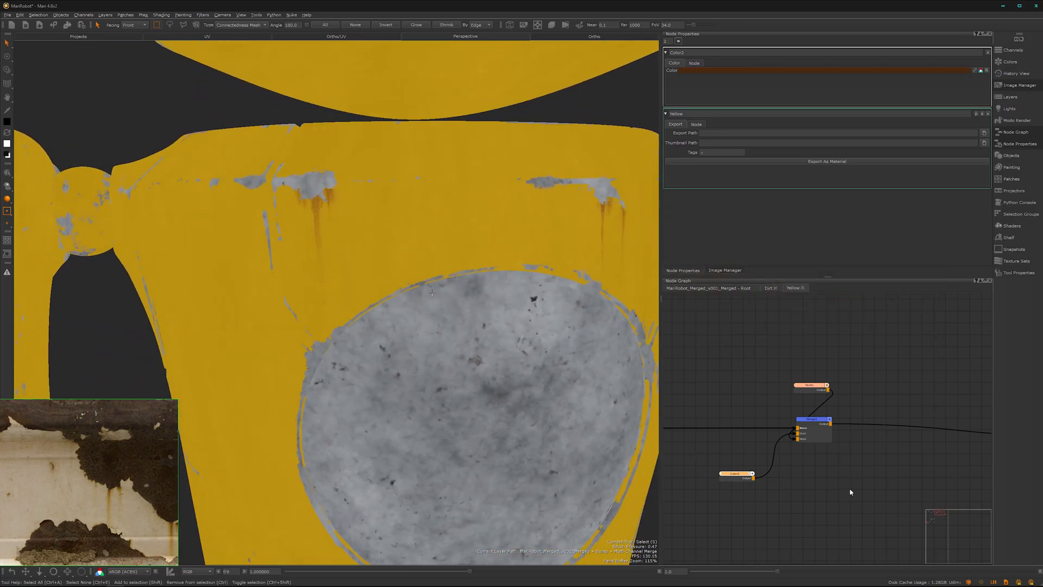
Add a Merge node after the existing merge in the Yellow graph's roughness branch, positioned below the drip color merge.
scroll(852, 492, down, 4)
middle_drag(838, 497, 851, 370)
scroll(796, 456, down, 2)
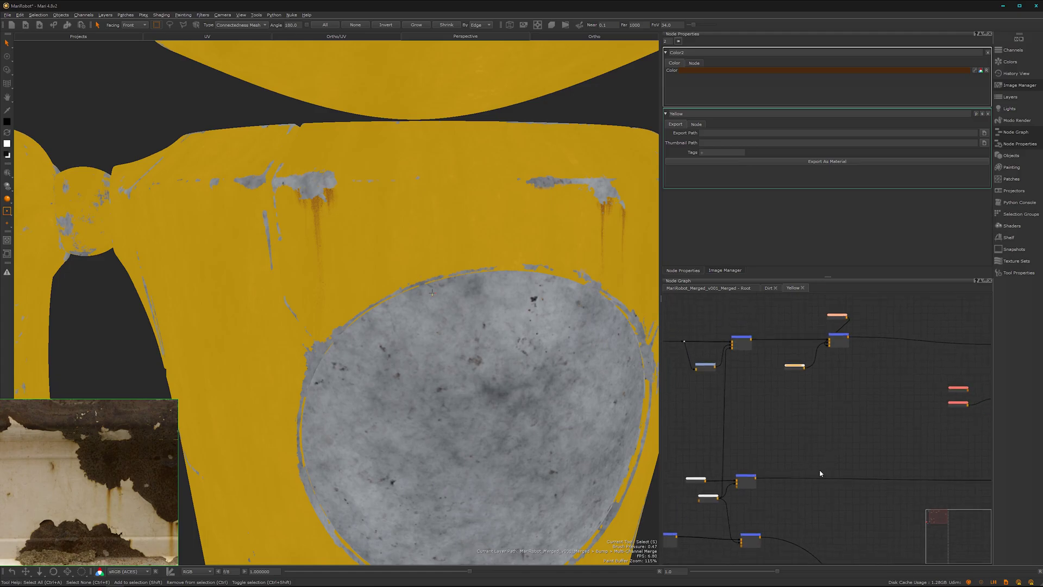
alt+right_drag(817, 473, 881, 410)
middle_drag(819, 468, 841, 416)
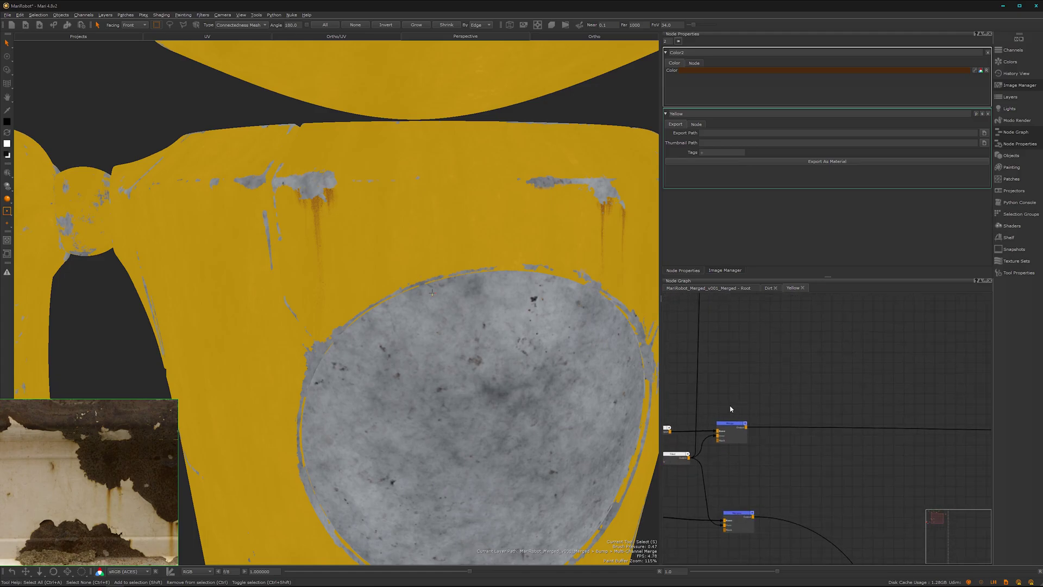
click(729, 423)
key(m)
drag(787, 424, 908, 423)
middle_drag(909, 398, 864, 410)
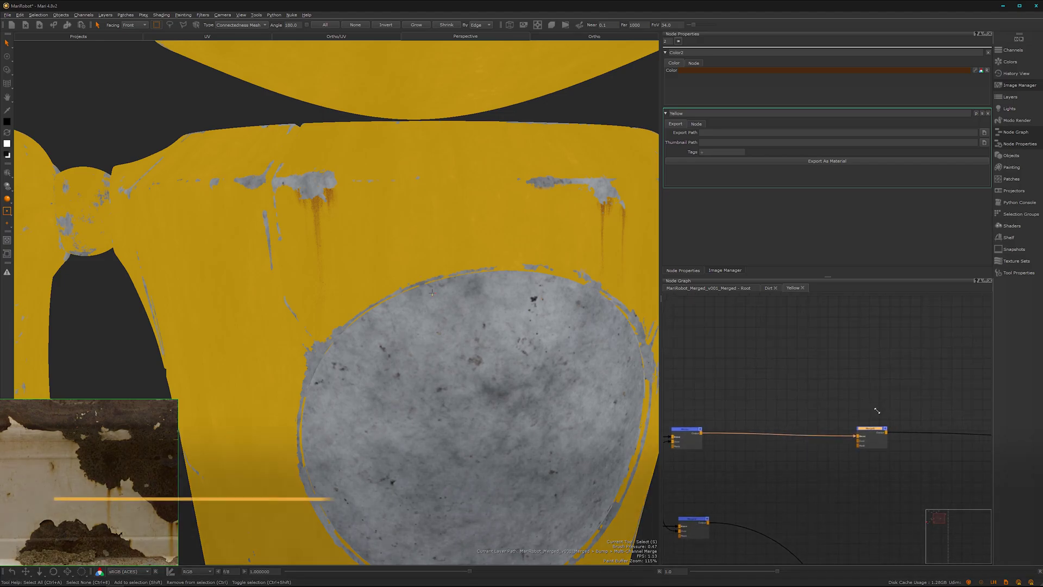
alt+right_drag(875, 411, 841, 380)
middle_drag(841, 379, 809, 426)
drag(846, 475, 820, 476)
Create a Paint node filled with white at 512 x 512 beside the new roughness merge.
click(773, 499)
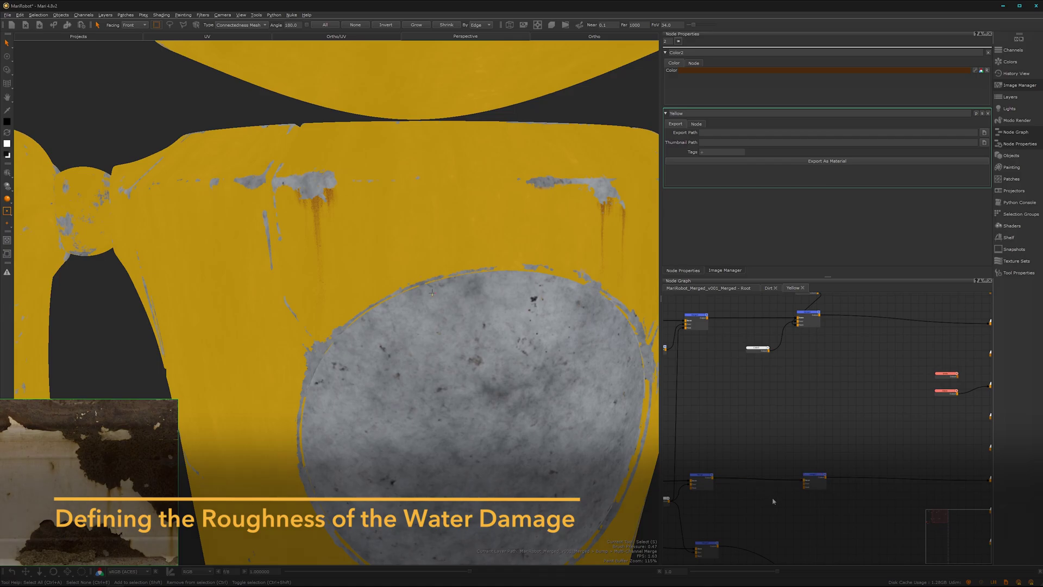
key(p)
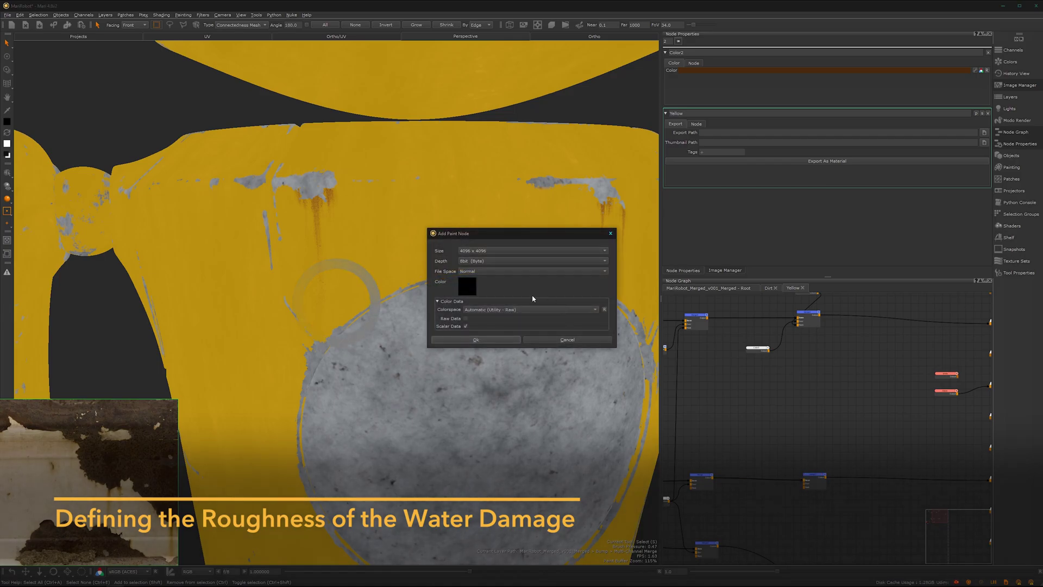
click(471, 295)
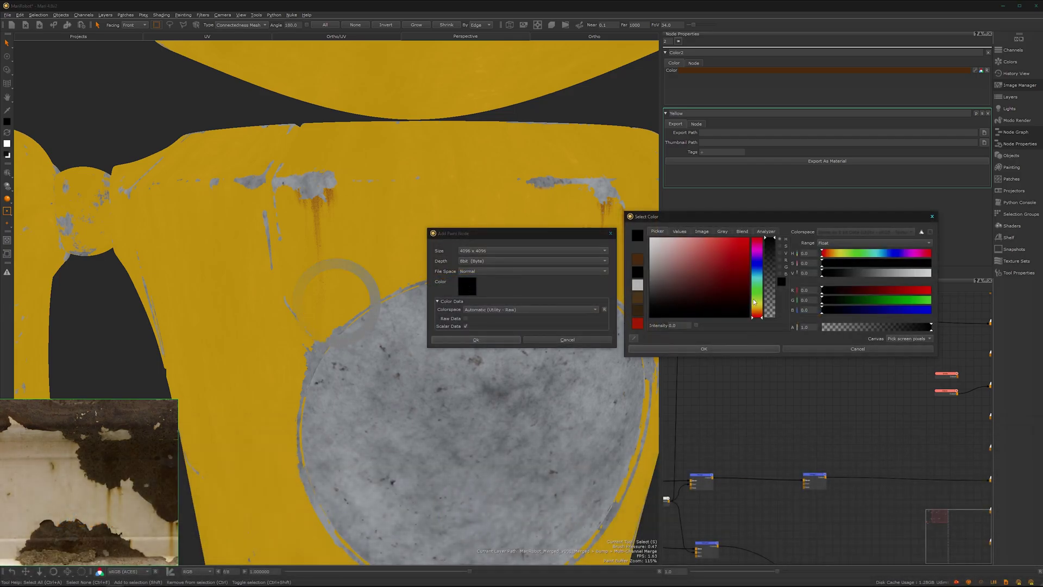
drag(659, 243, 646, 234)
click(702, 350)
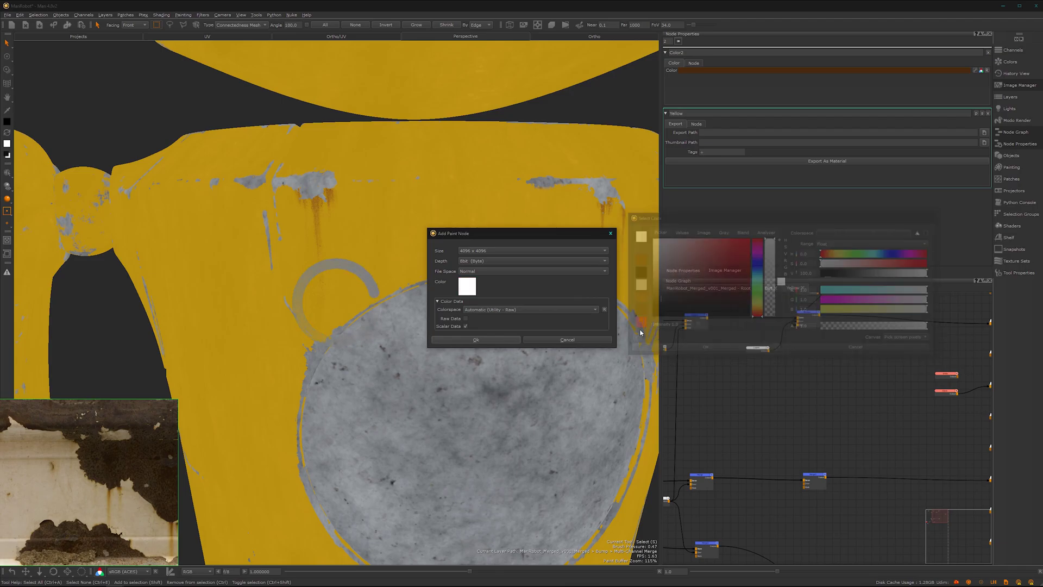
click(507, 250)
click(491, 227)
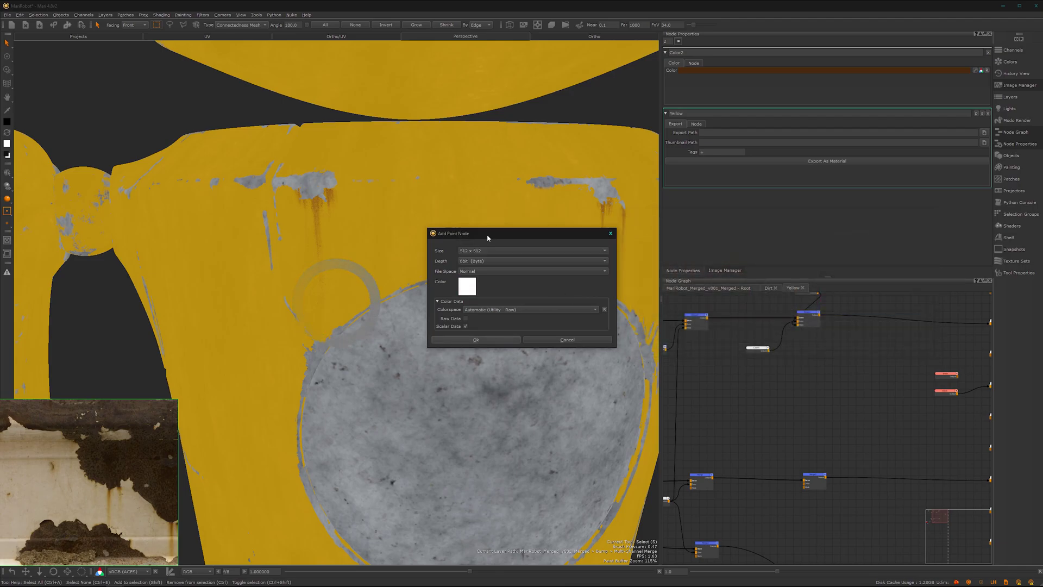
click(476, 339)
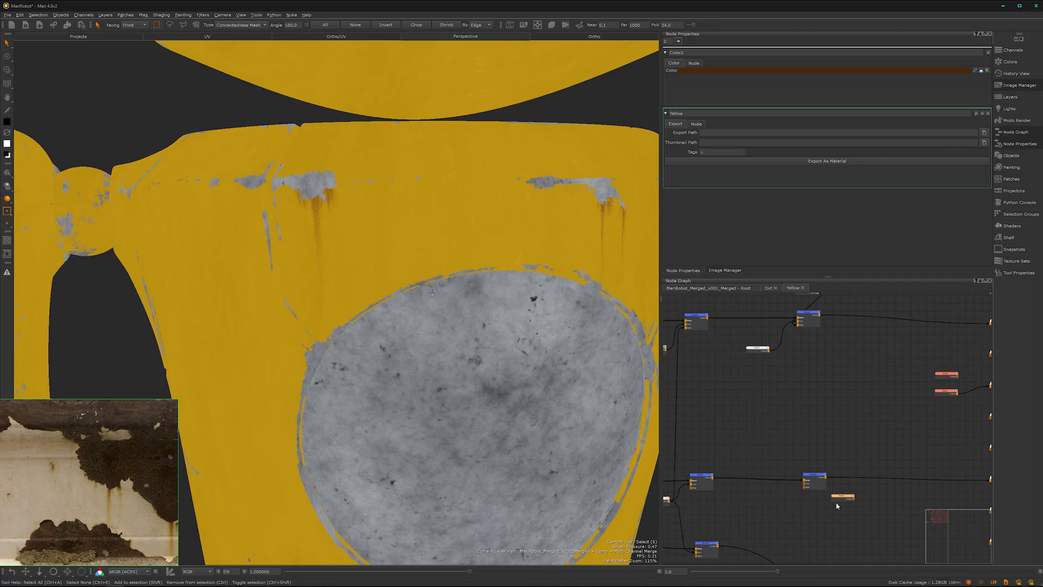
Connect the white Paint node over the roughness merge, view the merge's output, and use the drip mask Paint node as its mask.
mouse_move(841, 496)
mouse_down()
mouse_move(780, 506)
mouse_move(812, 487)
mouse_up()
click(813, 474)
key(1)
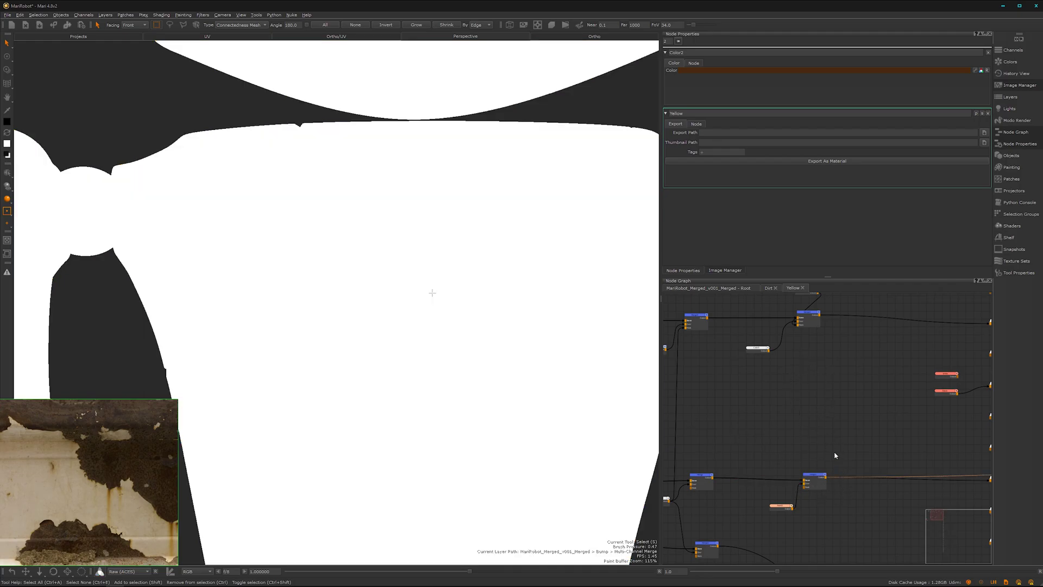
mouse_move(823, 382)
alt+right_down()
mouse_move(791, 398)
mouse_move(822, 379)
alt+right_up()
middle_drag(822, 379, 813, 386)
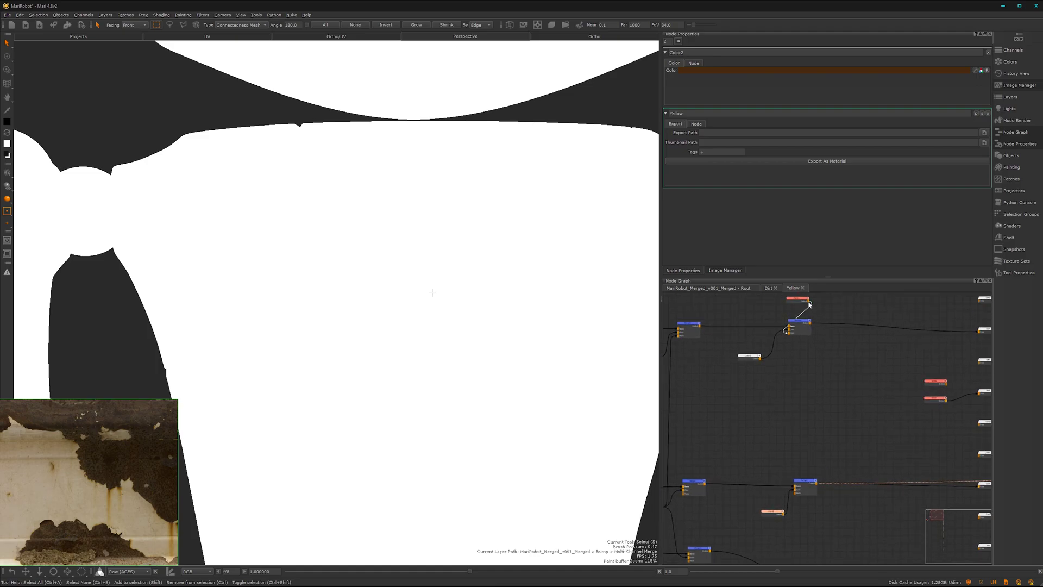
drag(809, 302, 801, 499)
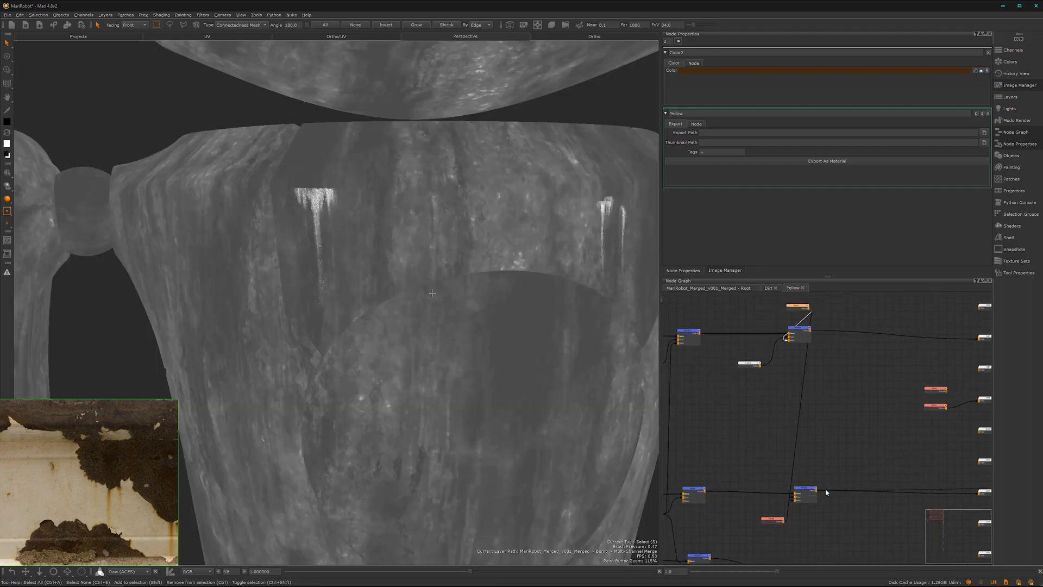
Set the roughness merge's Amount to about 0.69, checking the drip strength on the lower and upper torso.
middle_drag(819, 478, 873, 412)
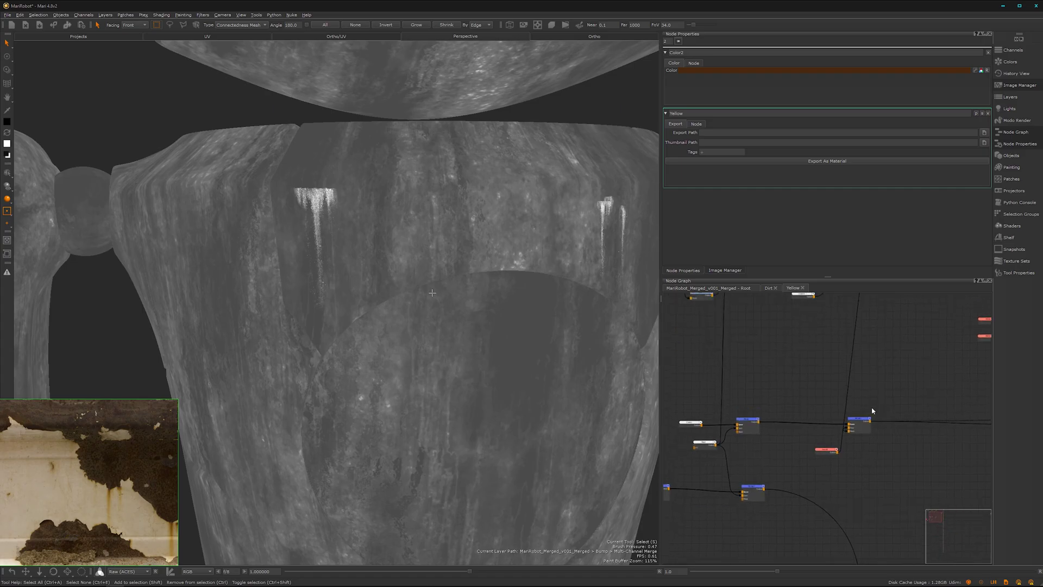
alt+right_drag(873, 412, 899, 401)
middle_drag(899, 401, 837, 409)
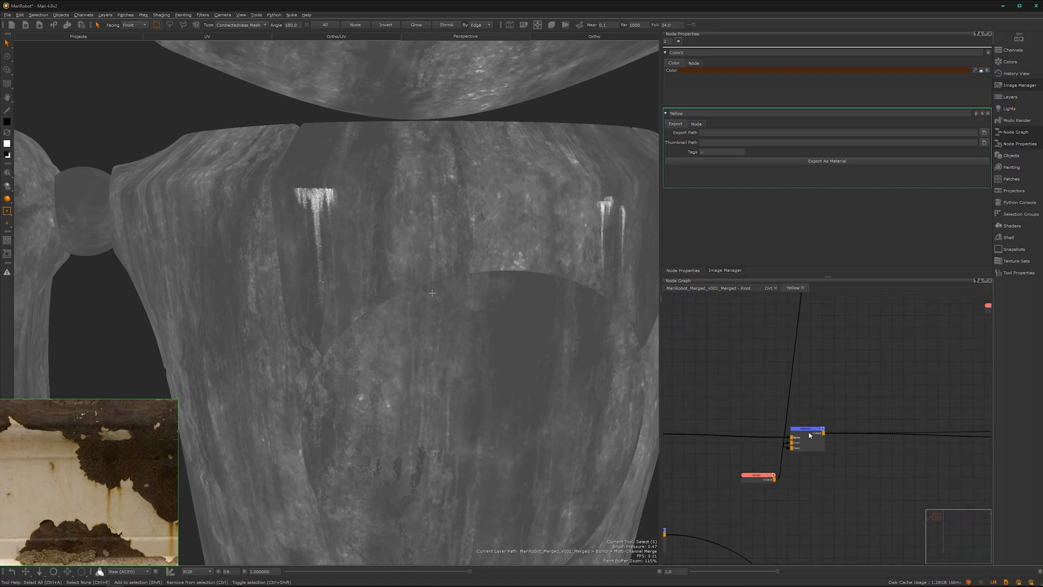
drag(809, 435, 808, 429)
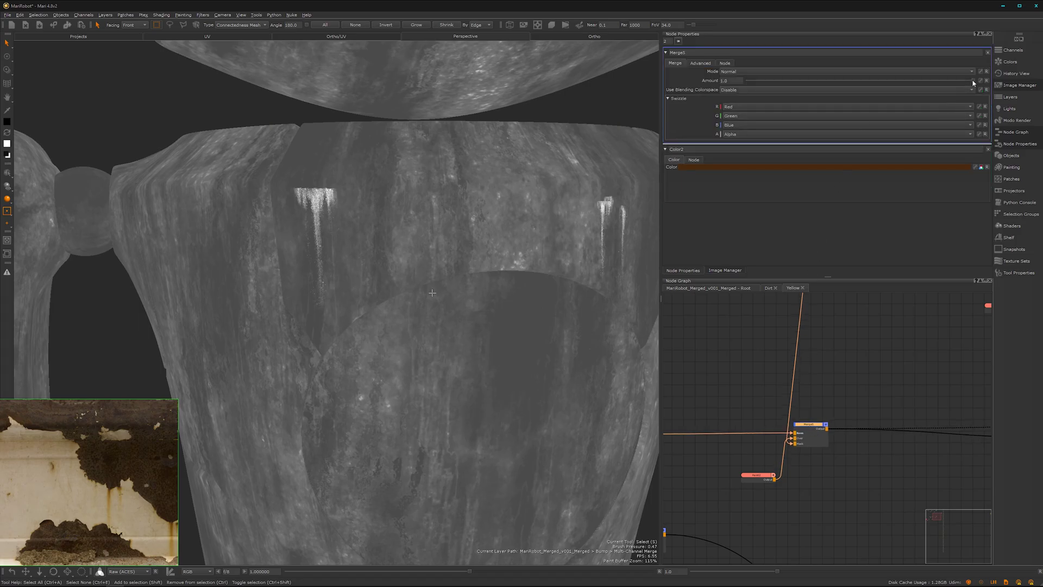
mouse_move(959, 83)
mouse_down()
mouse_move(817, 94)
mouse_move(848, 98)
mouse_up()
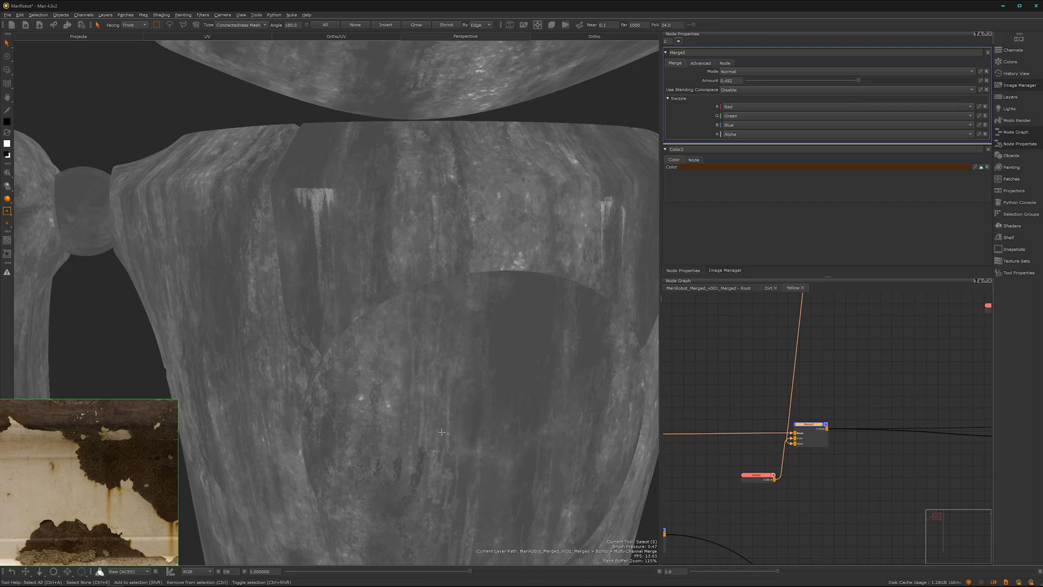
alt+drag(442, 432, 429, 405)
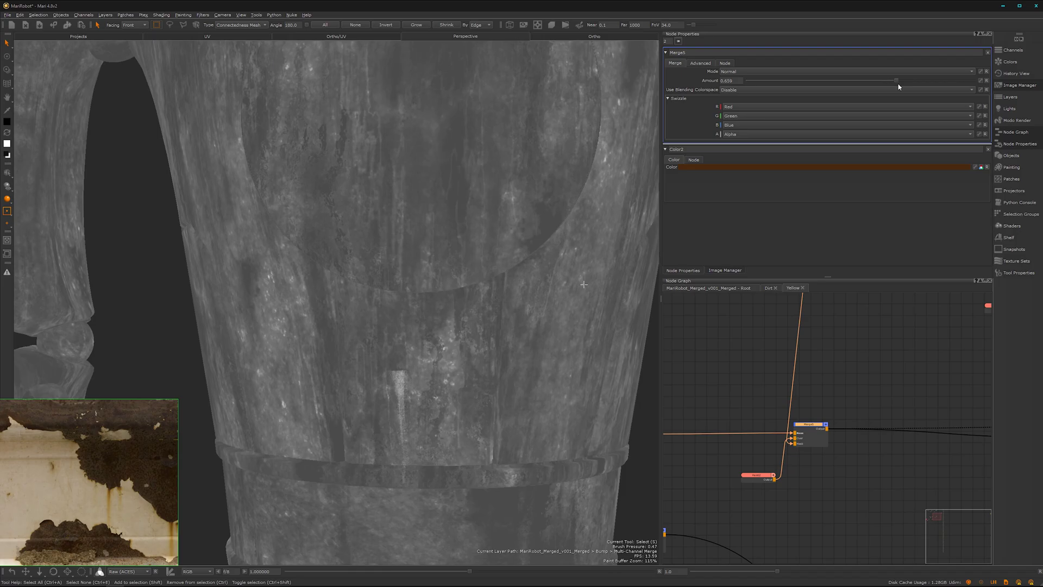
alt+middle_drag(456, 287, 419, 542)
alt+middle_drag(522, 279, 475, 368)
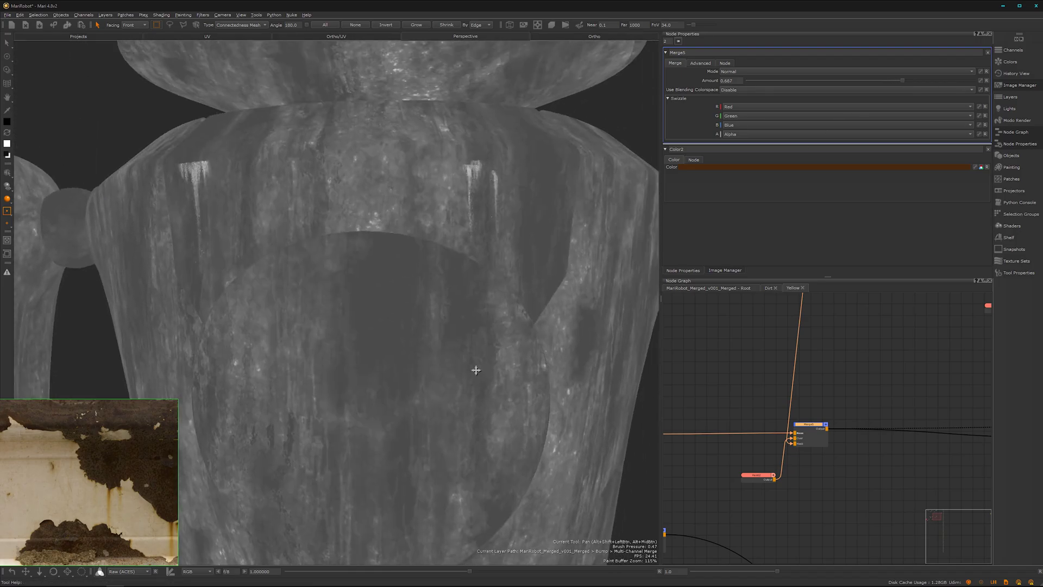
alt+drag(474, 345, 506, 351)
click(759, 339)
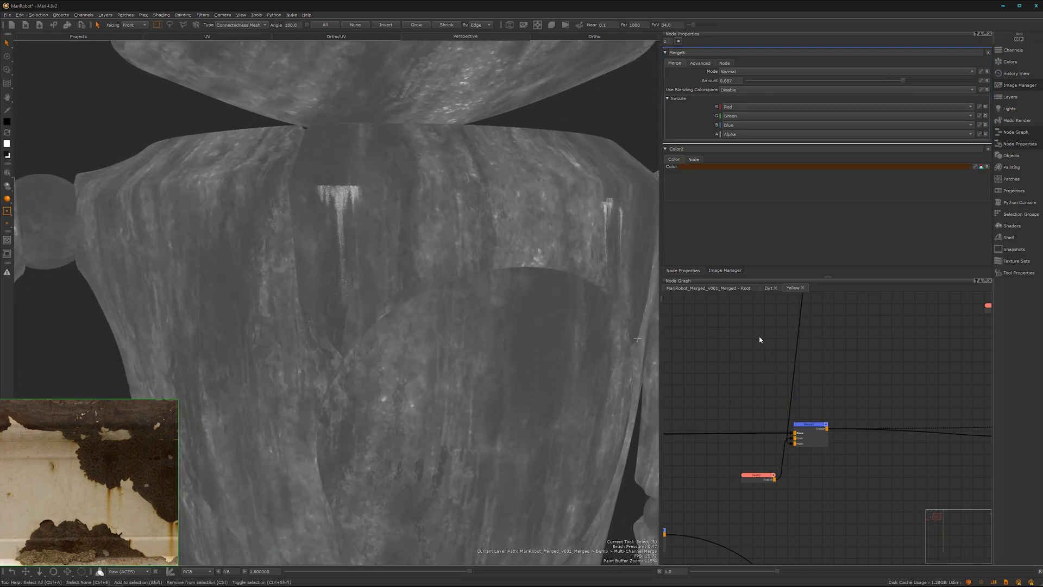
Return to the Root graph and bake the active channels of the Yellow material's Multi-Channel Bake Point.
click(730, 290)
scroll(873, 407, down, 3)
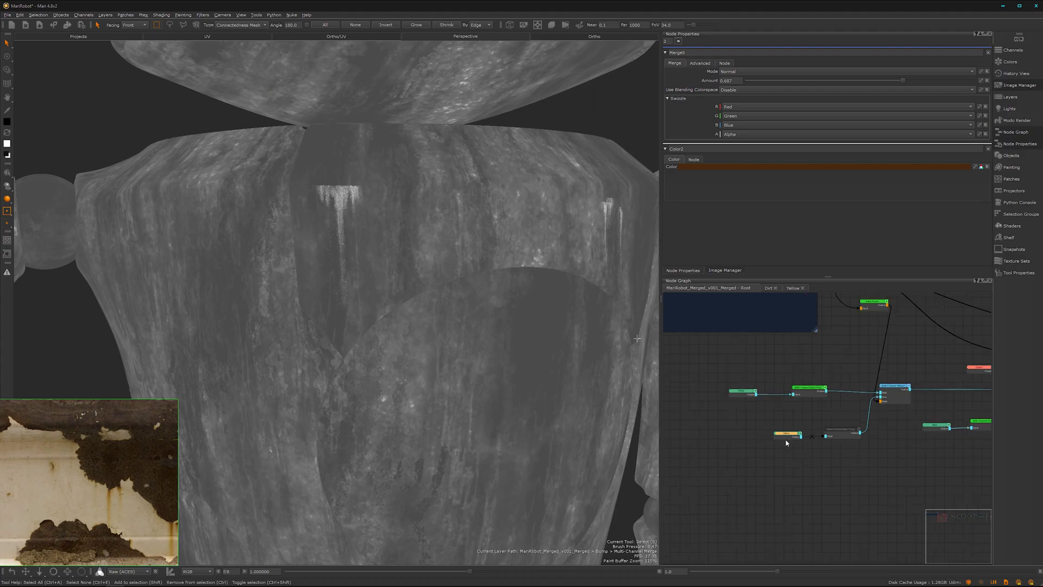
click(841, 432)
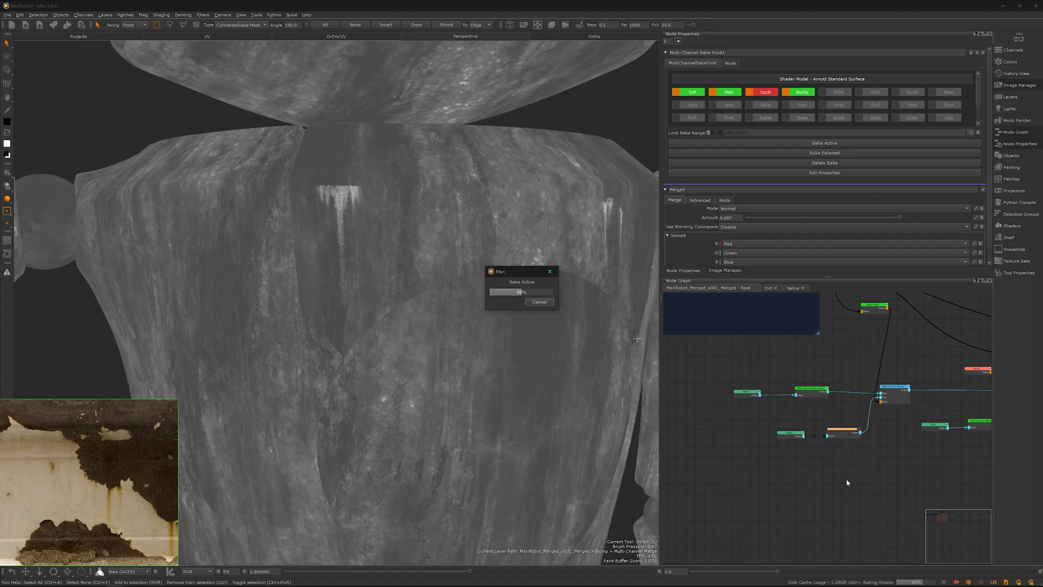
Bake the active channels of the next Multi-Channel Bake Point placed in line along the main merge chain.
scroll(814, 488, down, 2)
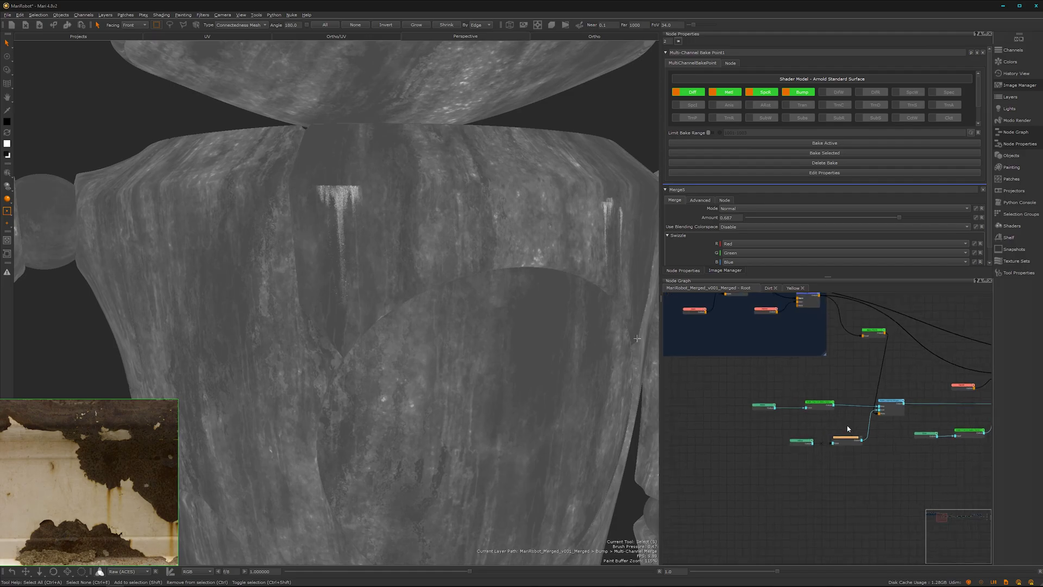
scroll(845, 491, down, 3)
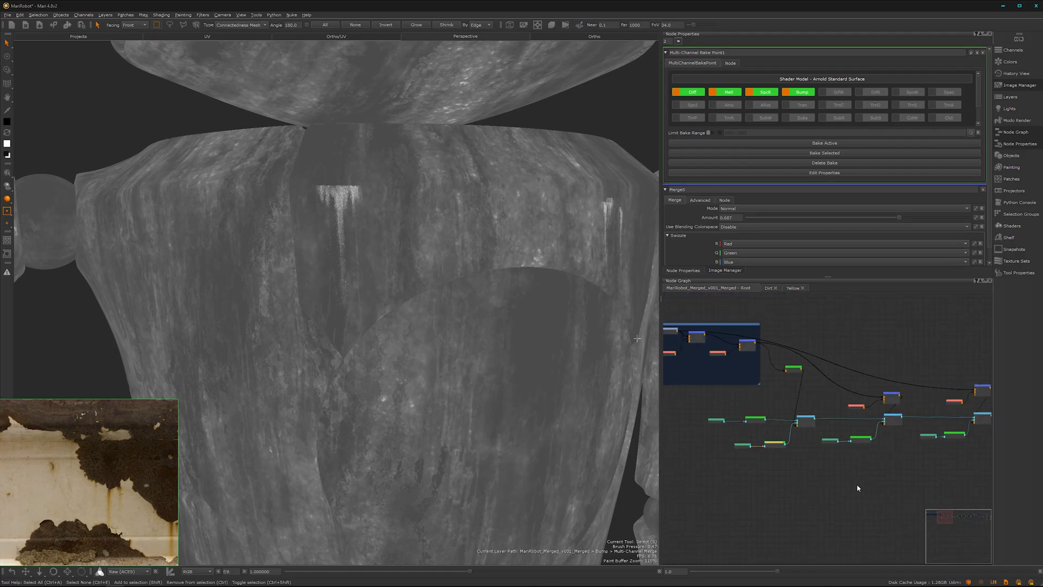
scroll(841, 491, down, 3)
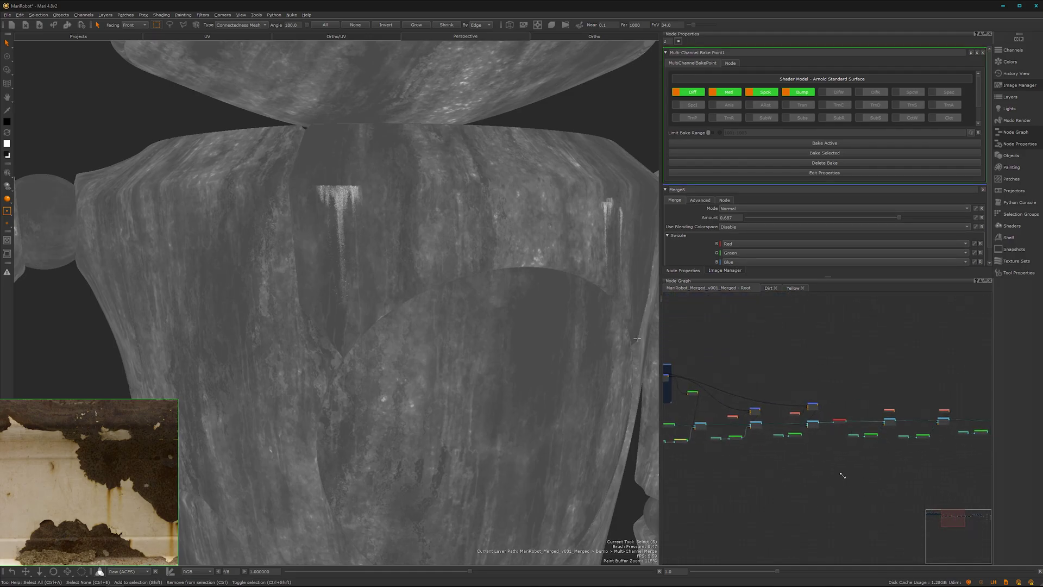
scroll(846, 469, down, 1)
scroll(846, 469, up, 3)
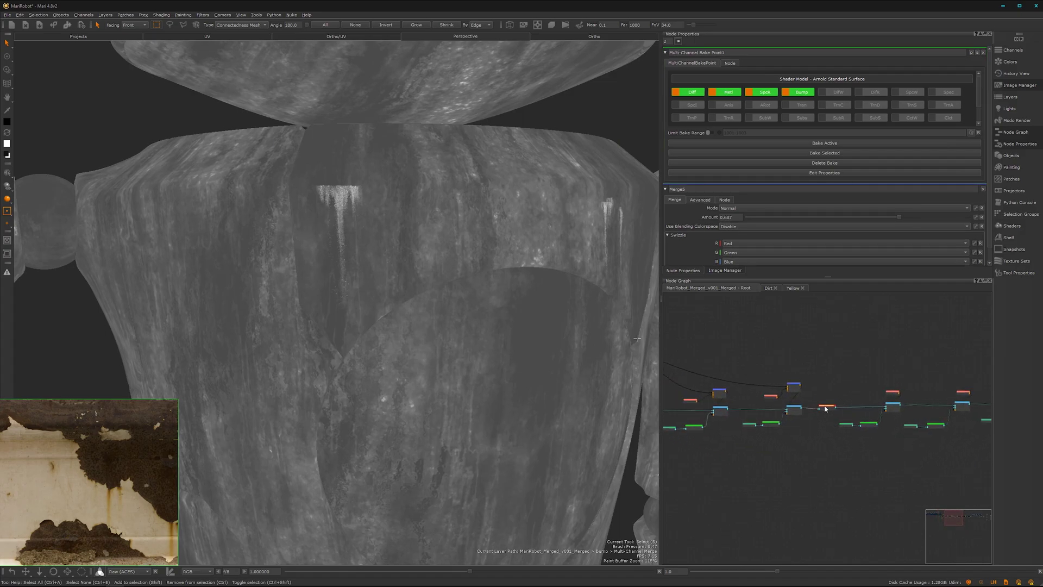
drag(827, 410, 827, 407)
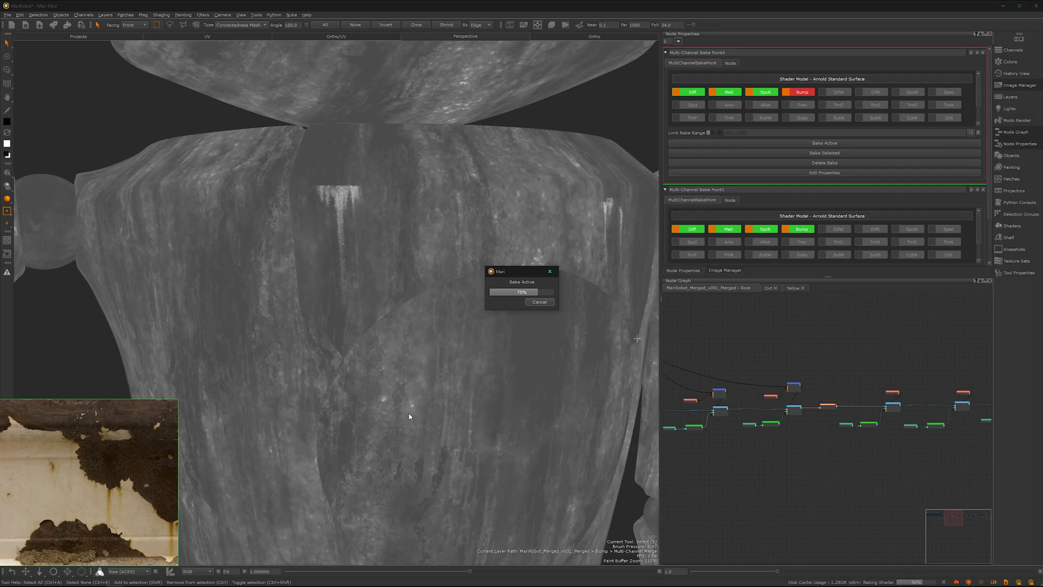
Bake the active channels of the last Multi-Channel Bake Point on the main merge chain before the Dirt backdrop.
middle_drag(877, 463, 803, 463)
click(897, 414)
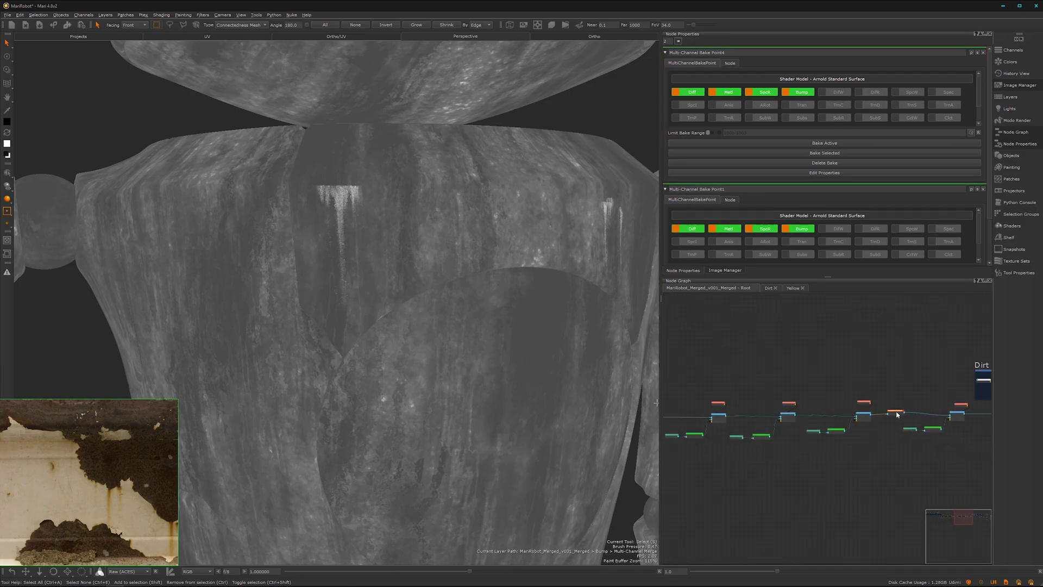
click(835, 142)
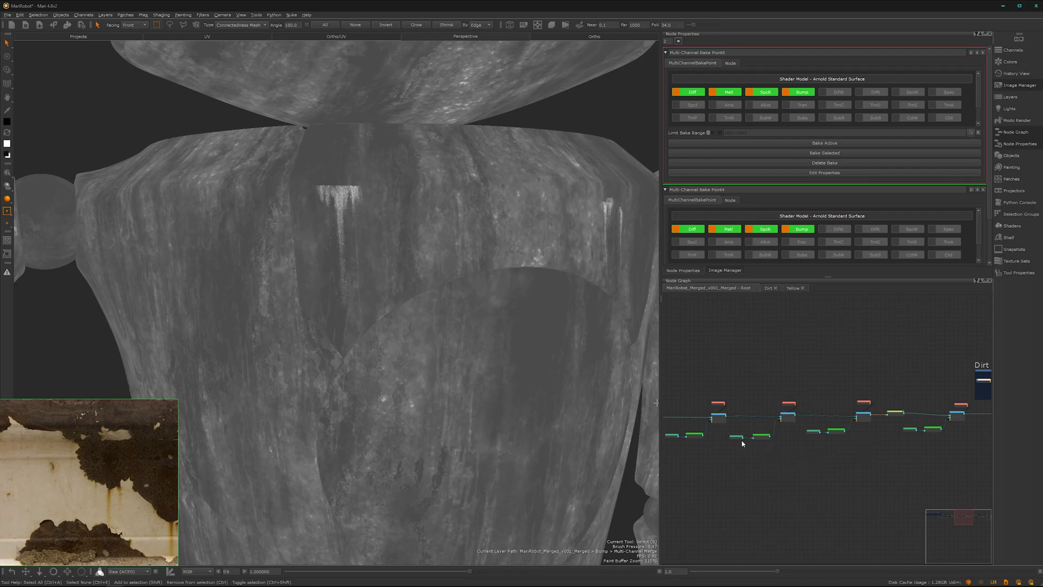
View the output of the final shader node at the end of the Root graph on the robot.
scroll(817, 477, down, 3)
middle_drag(982, 478, 837, 481)
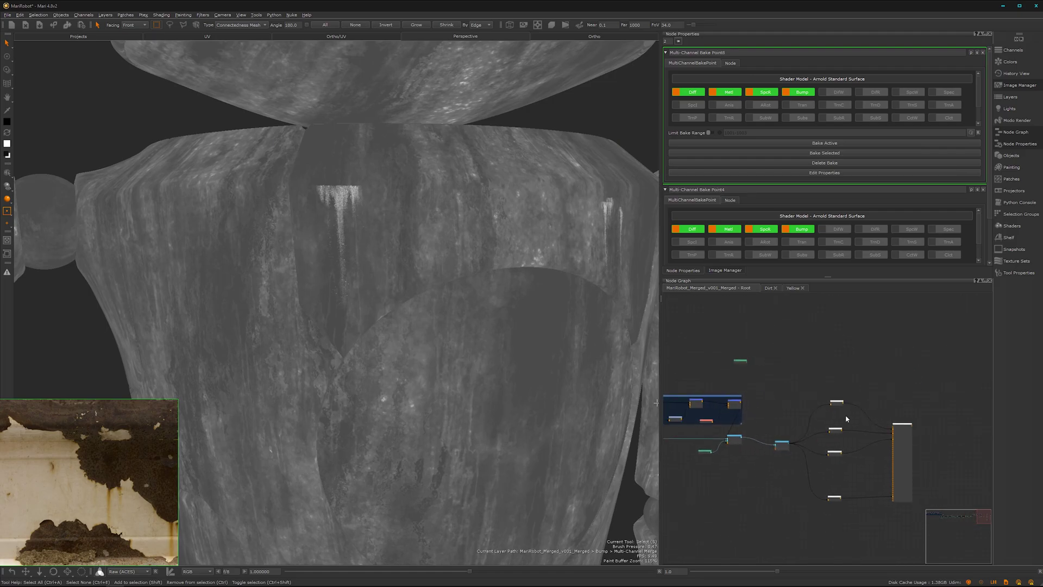
click(898, 465)
key(1)
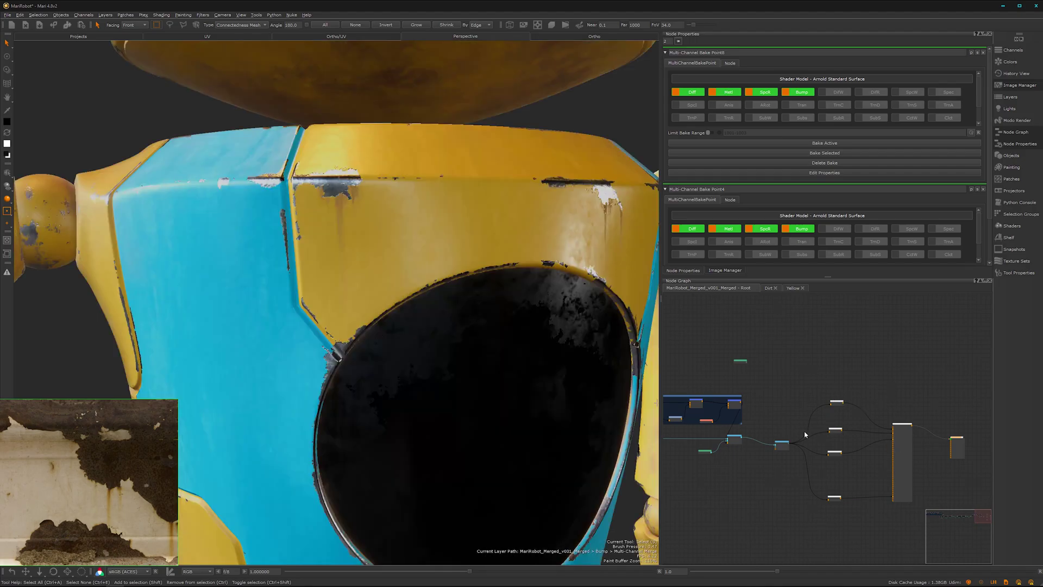
Examine the rust drips on the shaded robot's upper and lower torso from several angles, both close up and at full-body distance.
alt+drag(484, 373, 506, 339)
alt+middle_drag(506, 339, 434, 378)
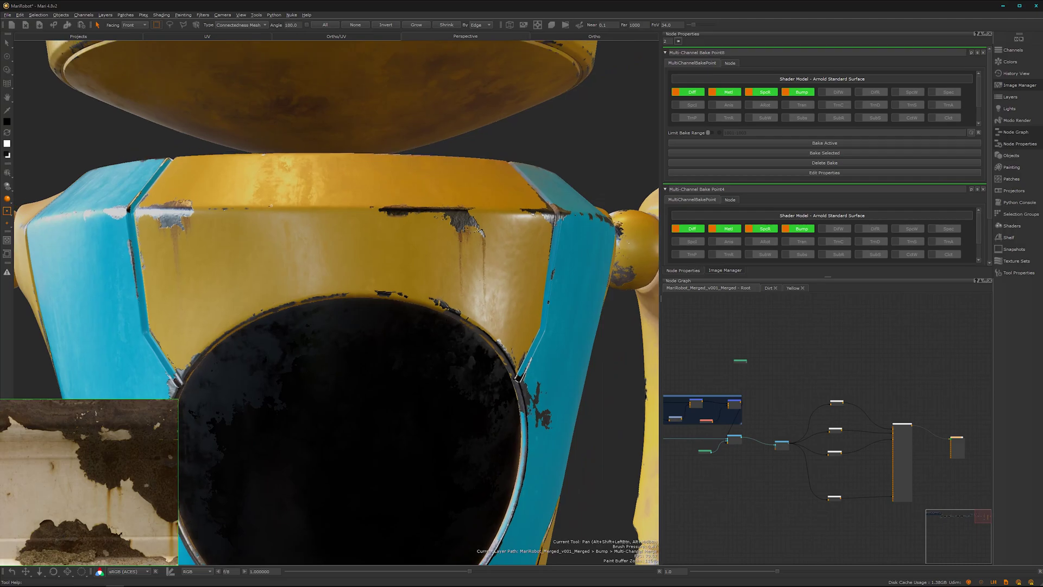
alt+right_drag(435, 377, 595, 263)
alt+middle_drag(595, 263, 519, 289)
mouse_move(519, 289)
alt+mouse_down()
mouse_move(531, 319)
mouse_move(534, 296)
alt+mouse_up()
alt+right_drag(533, 296, 369, 327)
scroll(369, 327, down, 4)
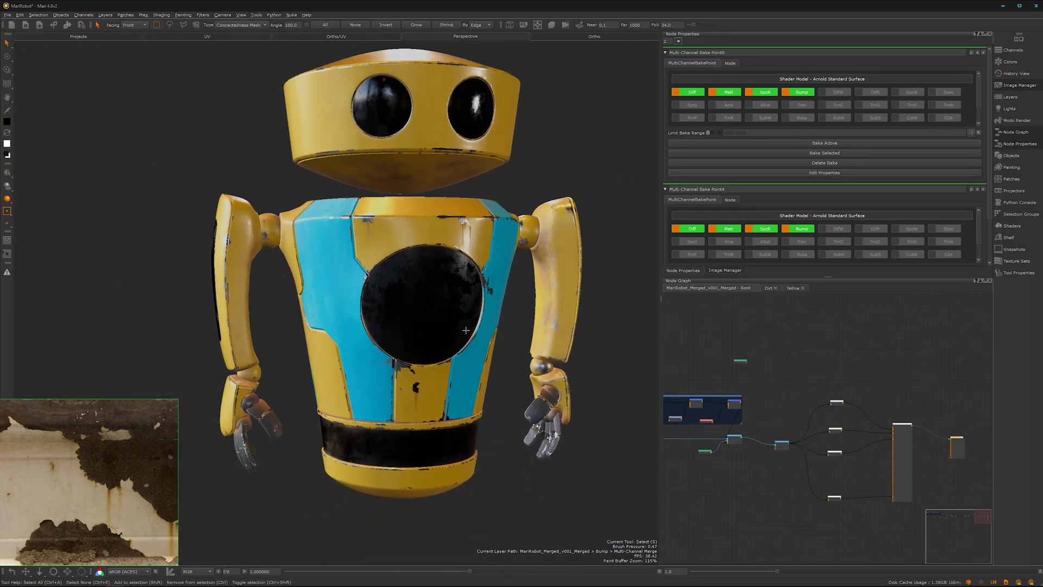
scroll(466, 409, up, 8)
alt+drag(466, 410, 412, 373)
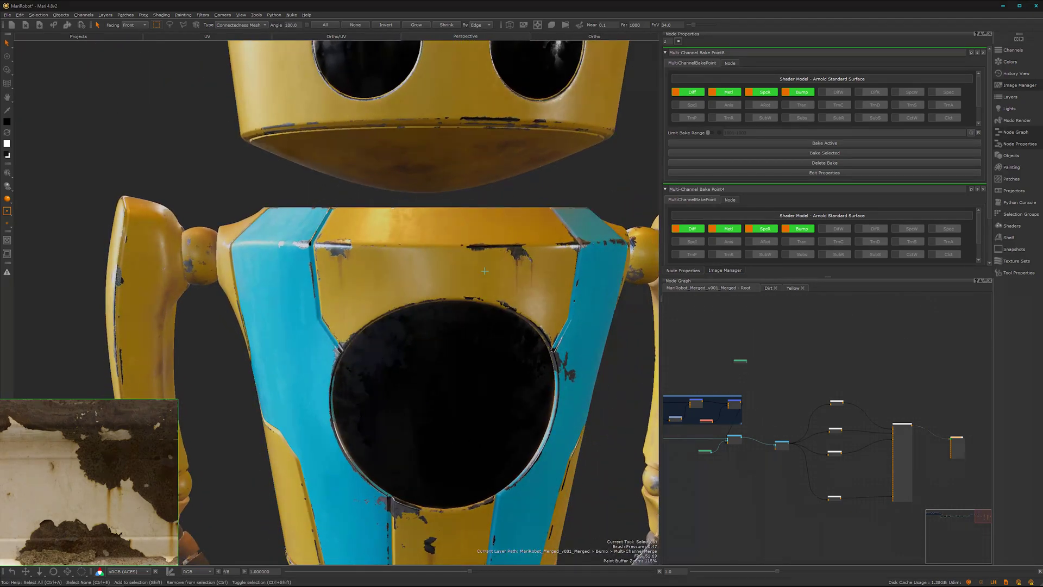
scroll(413, 373, down, 5)
alt+middle_drag(413, 372, 439, 307)
alt+drag(439, 308, 491, 438)
scroll(493, 369, up, 4)
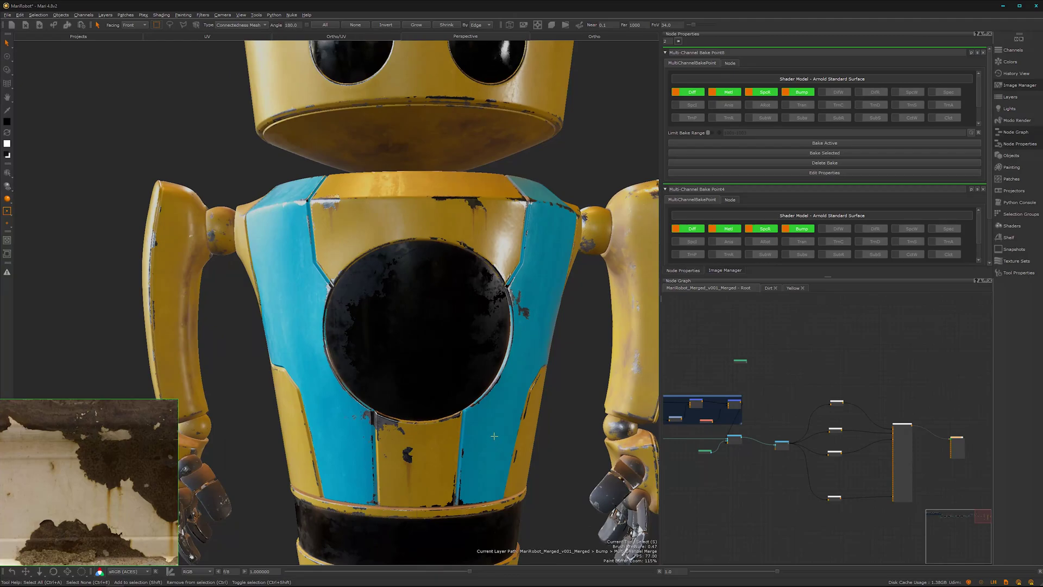